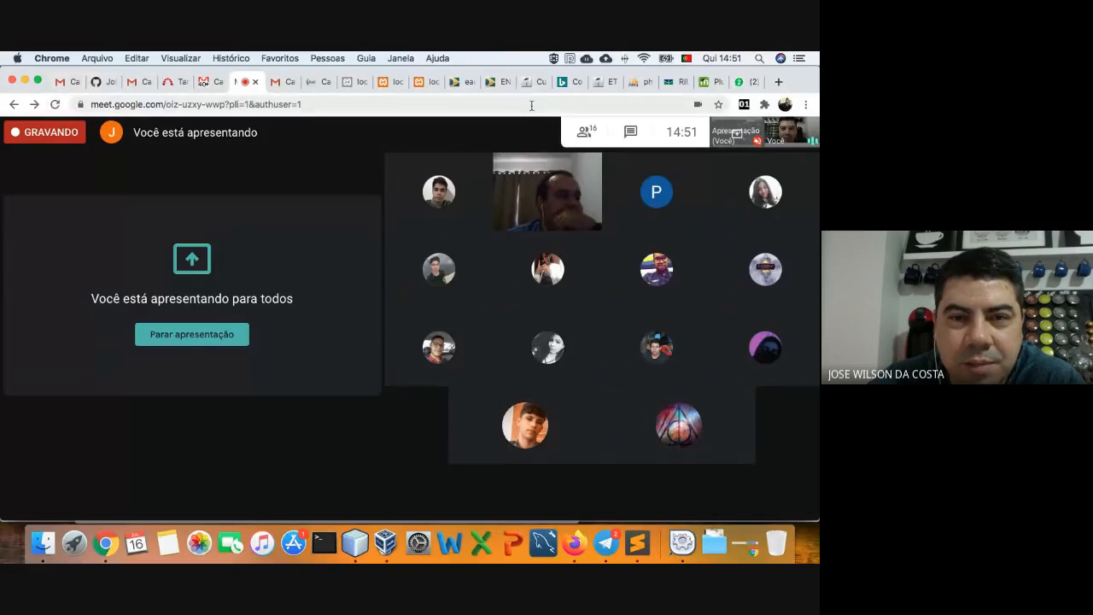
- Bring up the VirtualBox Manager, showing the powered-off Windows XP Pen machine, over the Meet share
click(380, 529)
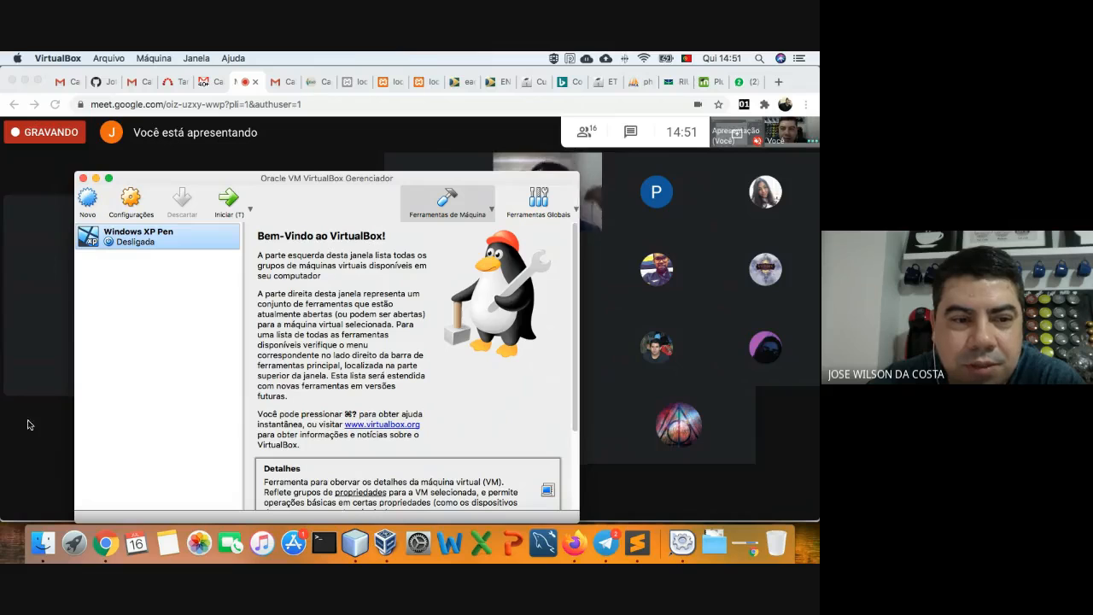
- Bring VirtualBox back in front, nudge its window up, and close the 'Você está apresentando' notice
key(super+Tab)
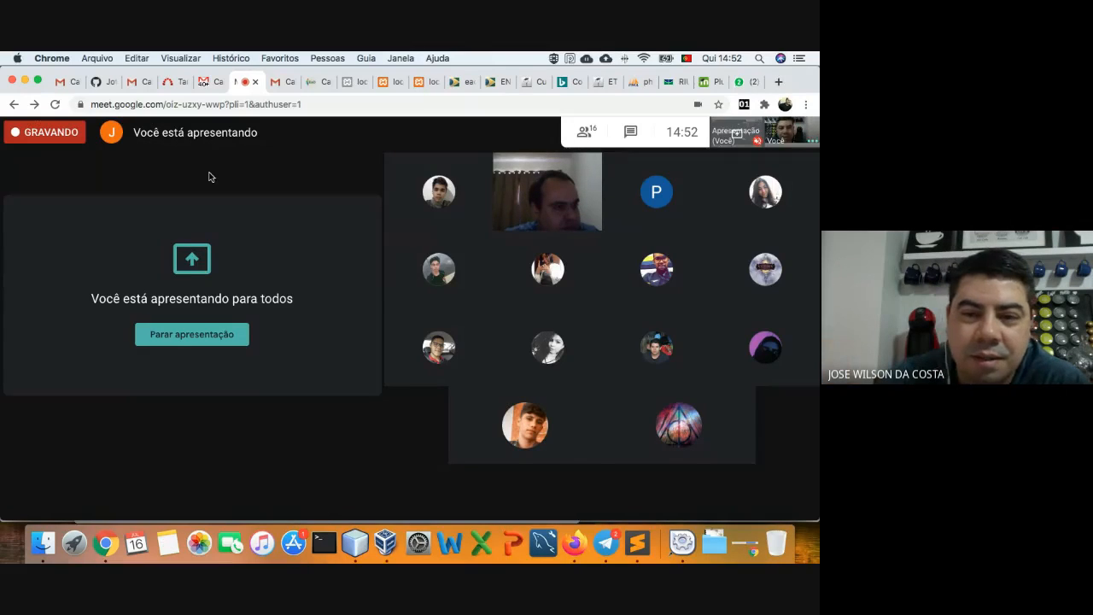
mouse_move(331, 462)
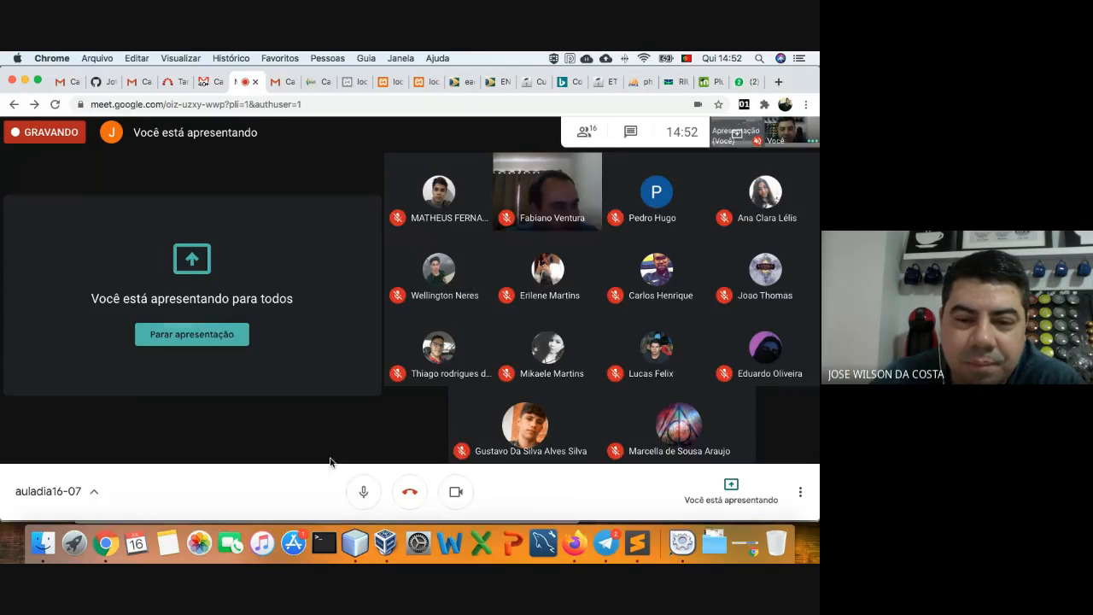
click(391, 537)
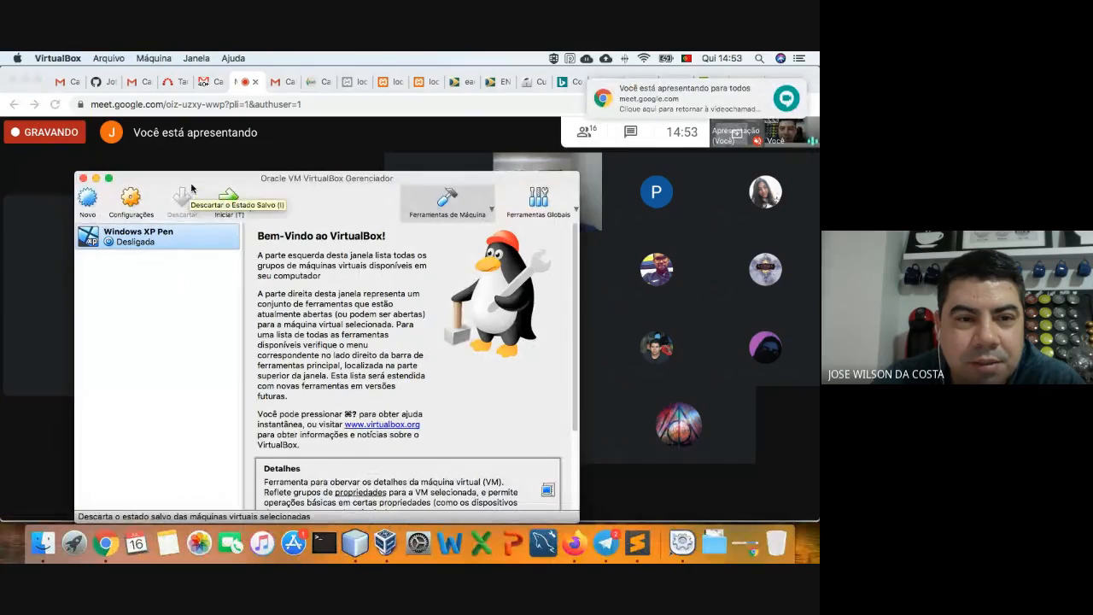
drag(193, 185, 196, 164)
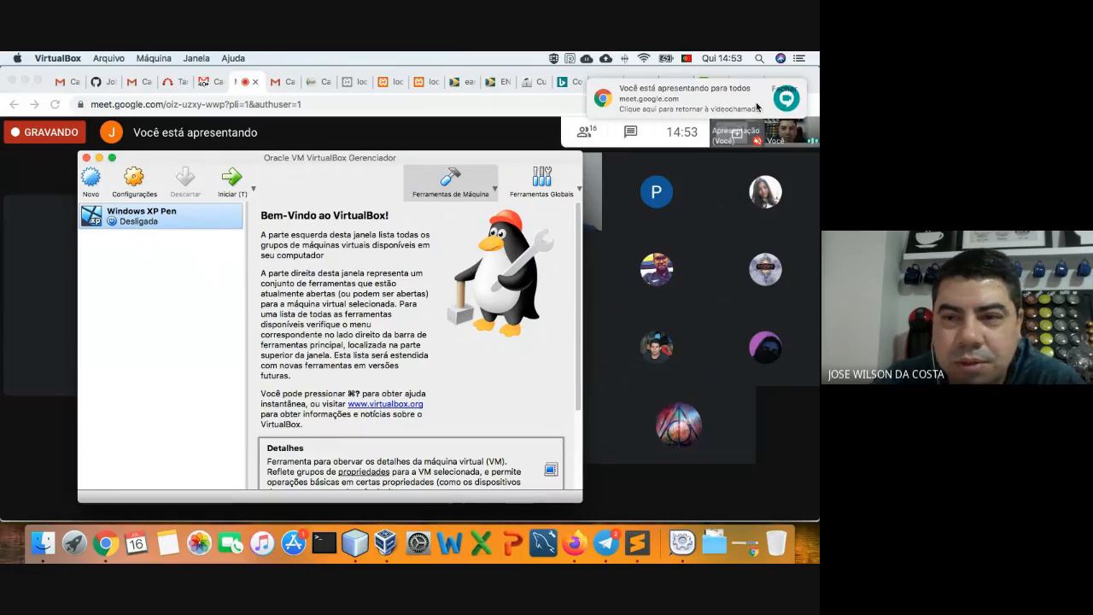
mouse_move(658, 111)
click(777, 88)
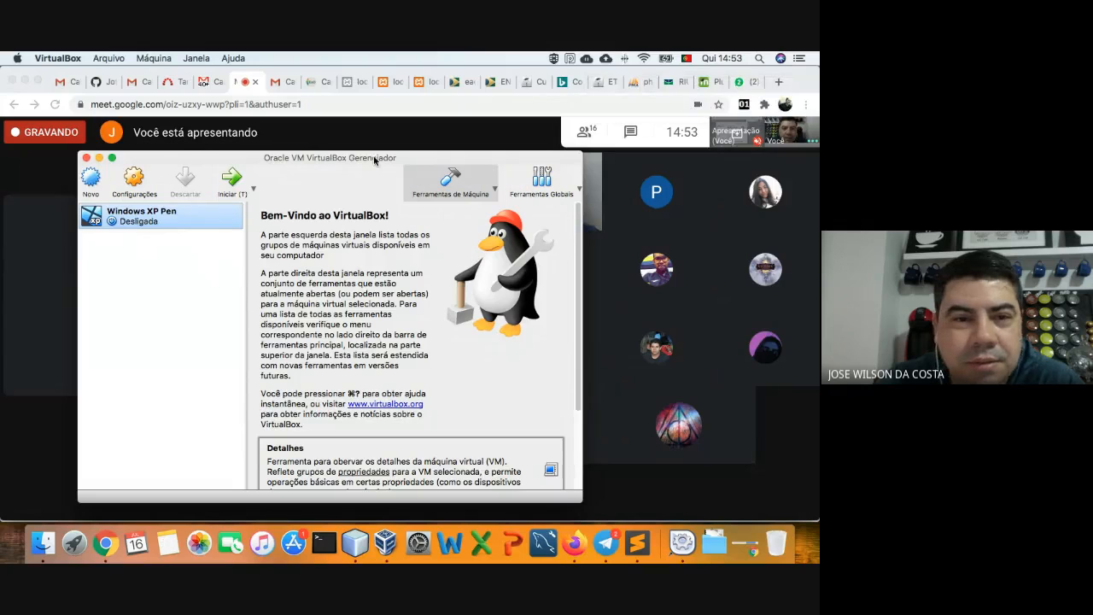
- Create a new Linux Debian (64-bit) machine named Debian with 2048 MB of memory
click(96, 195)
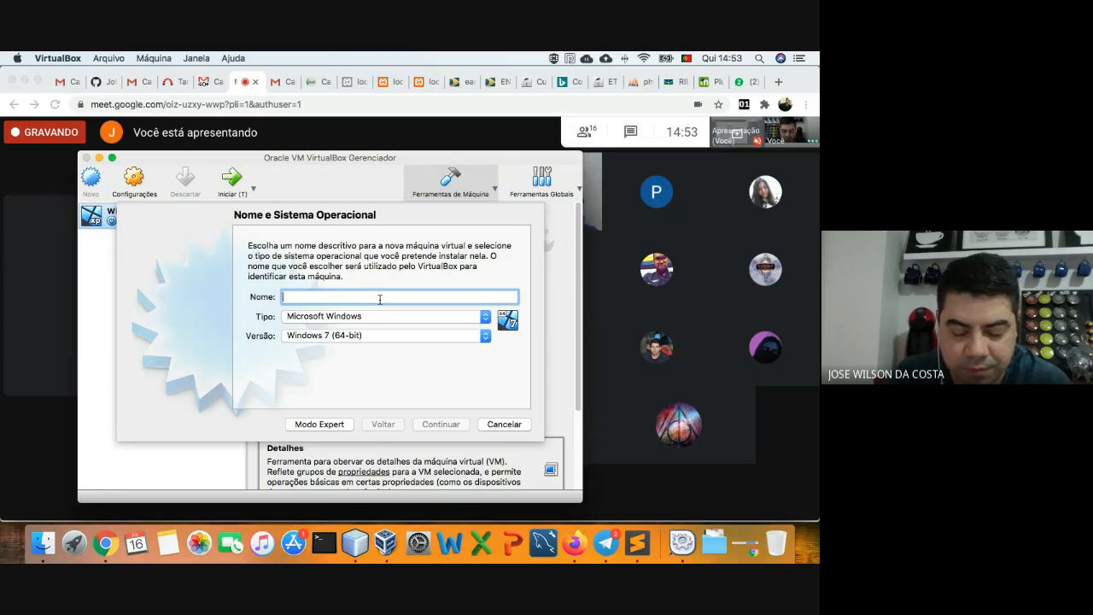
text(bie)
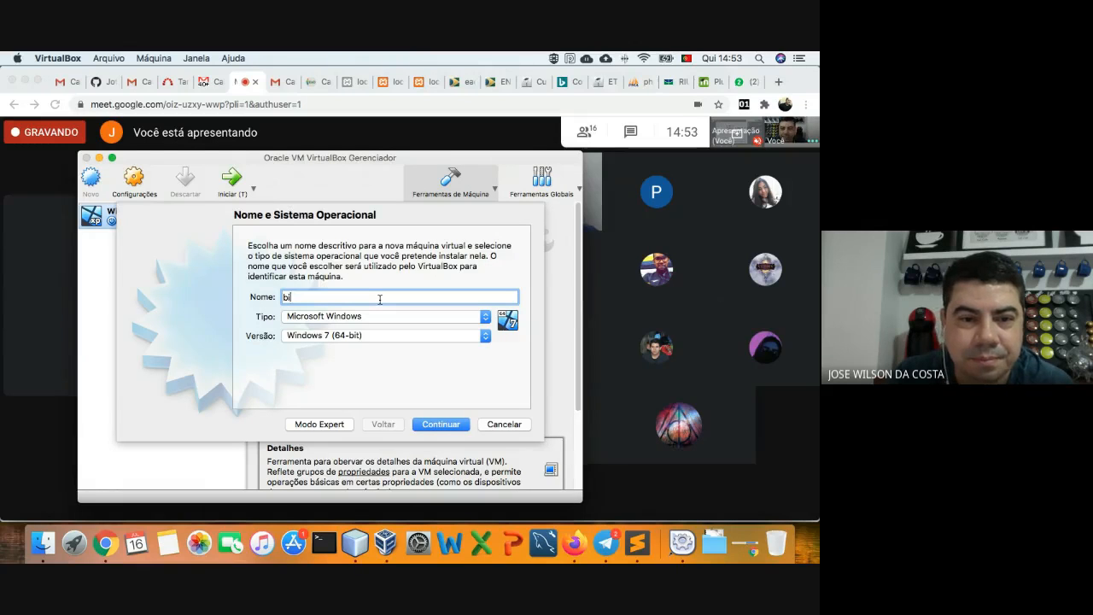
key(BackSpace)
key(BackSpace)
text(Debi)
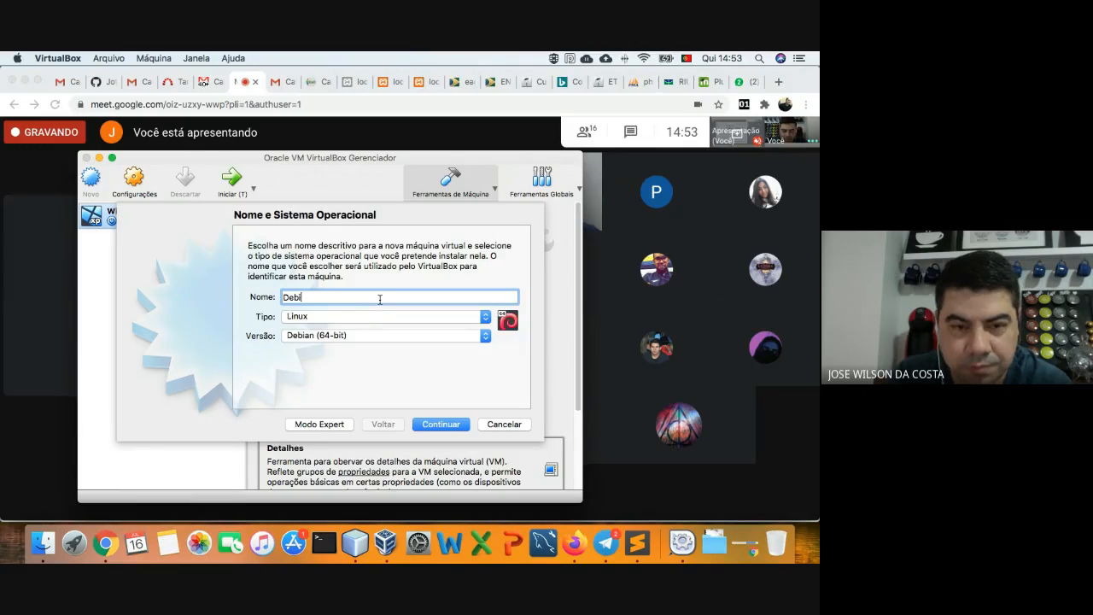
text(an)
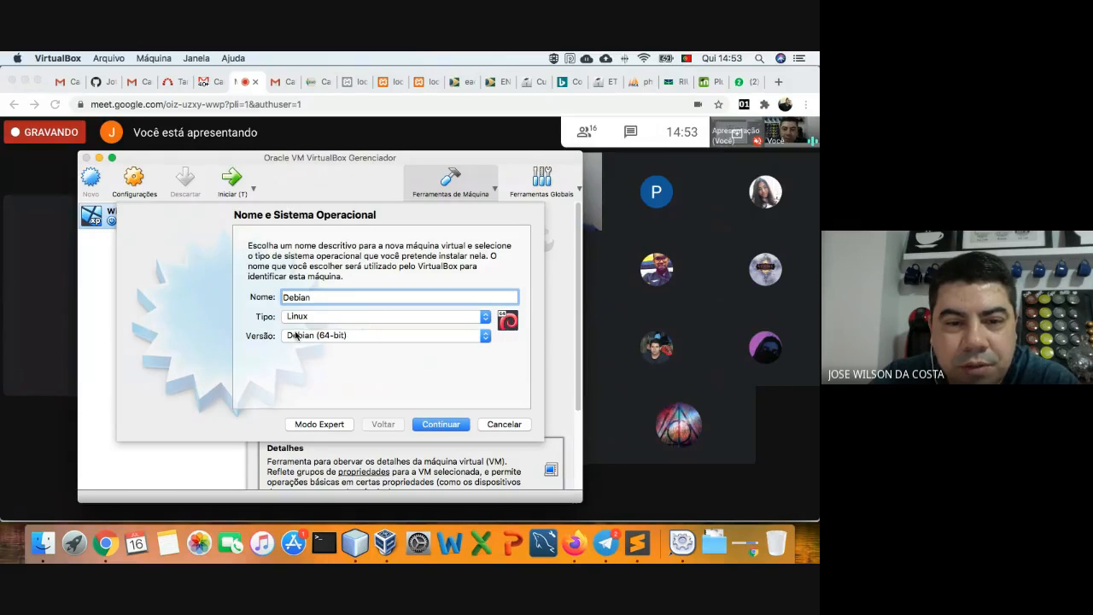
click(431, 425)
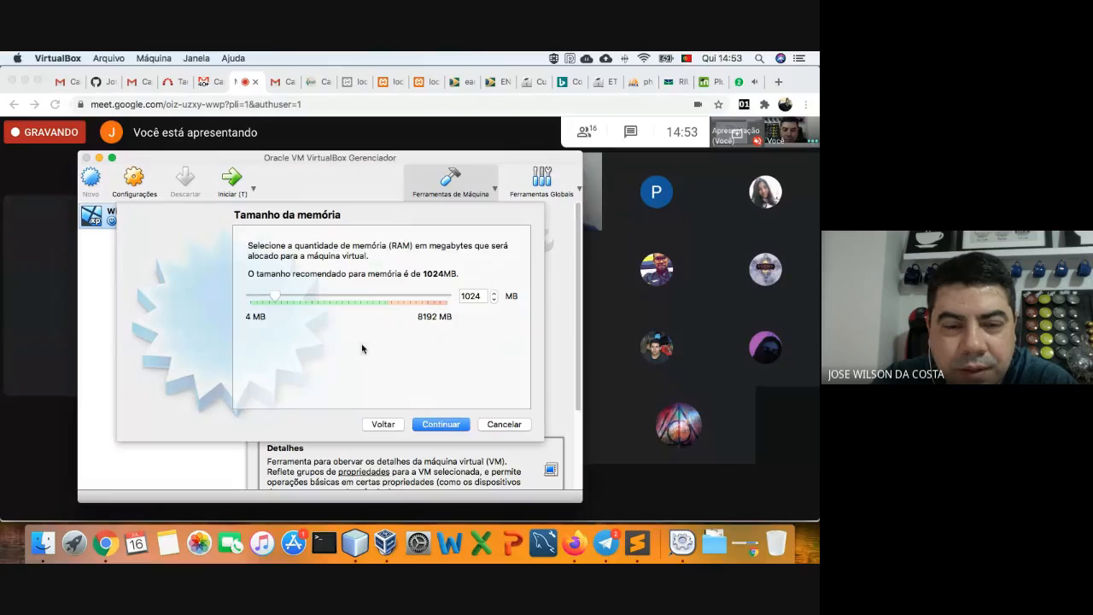
drag(277, 301, 300, 298)
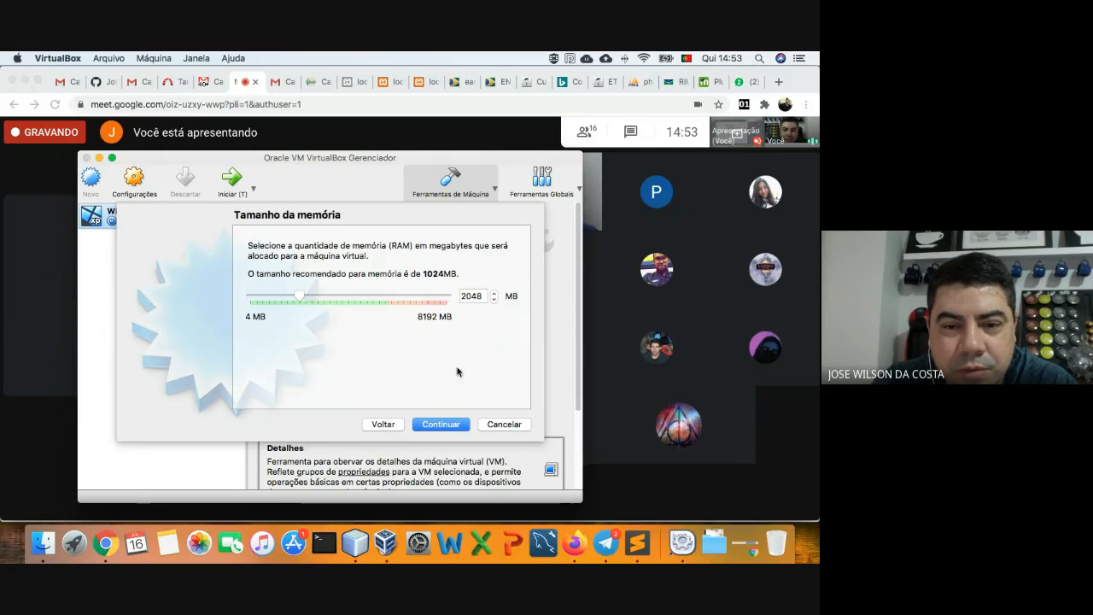
click(440, 423)
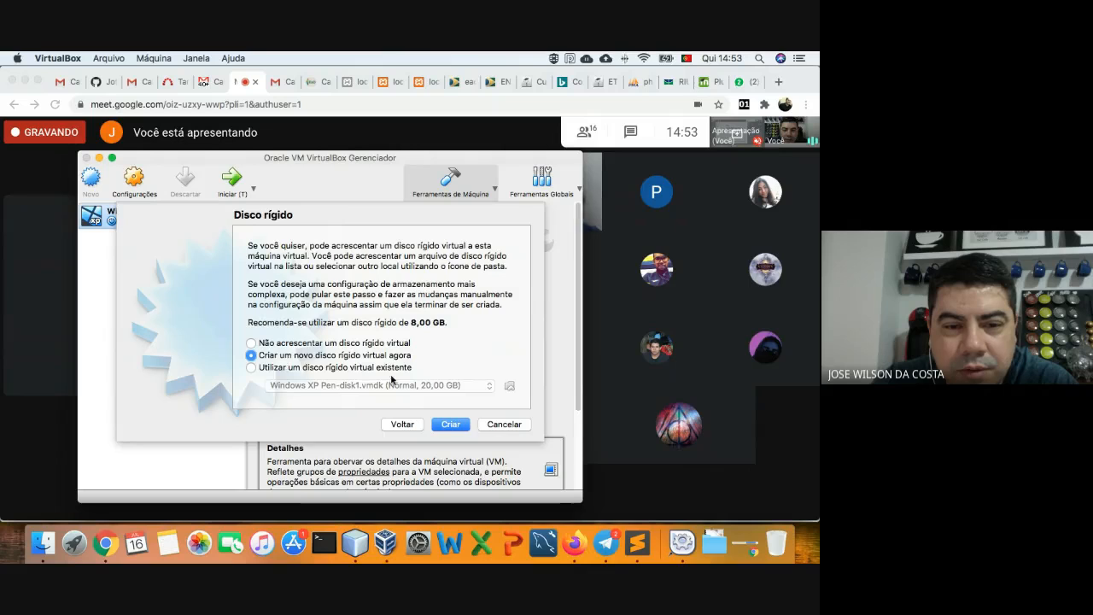
- Give the Debian machine a dynamically allocated 10,62 GB VDI hard disk and finish creating it
click(451, 425)
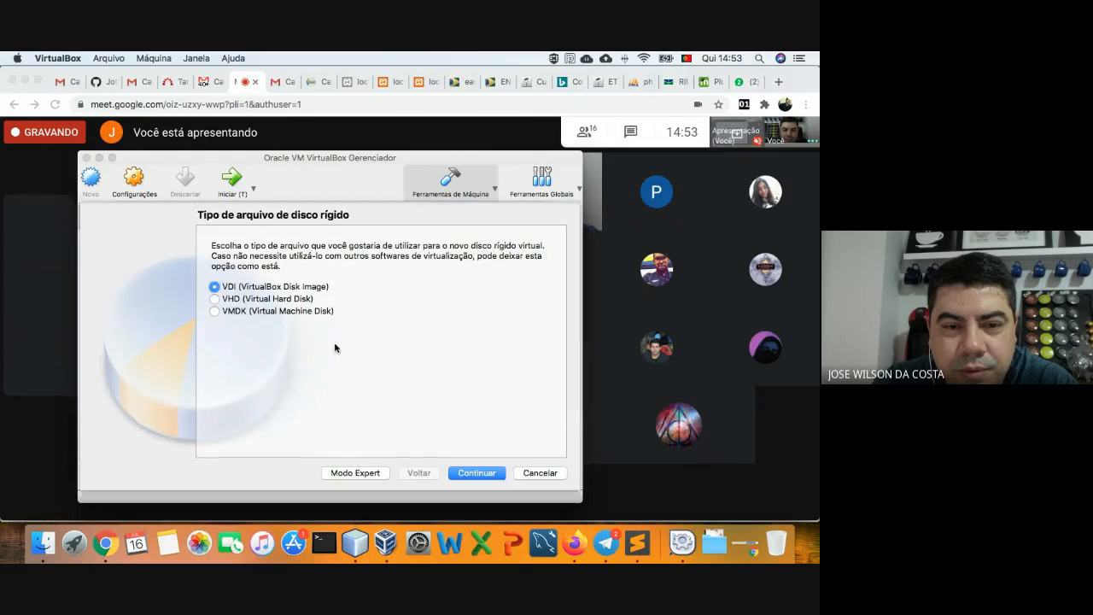
click(477, 473)
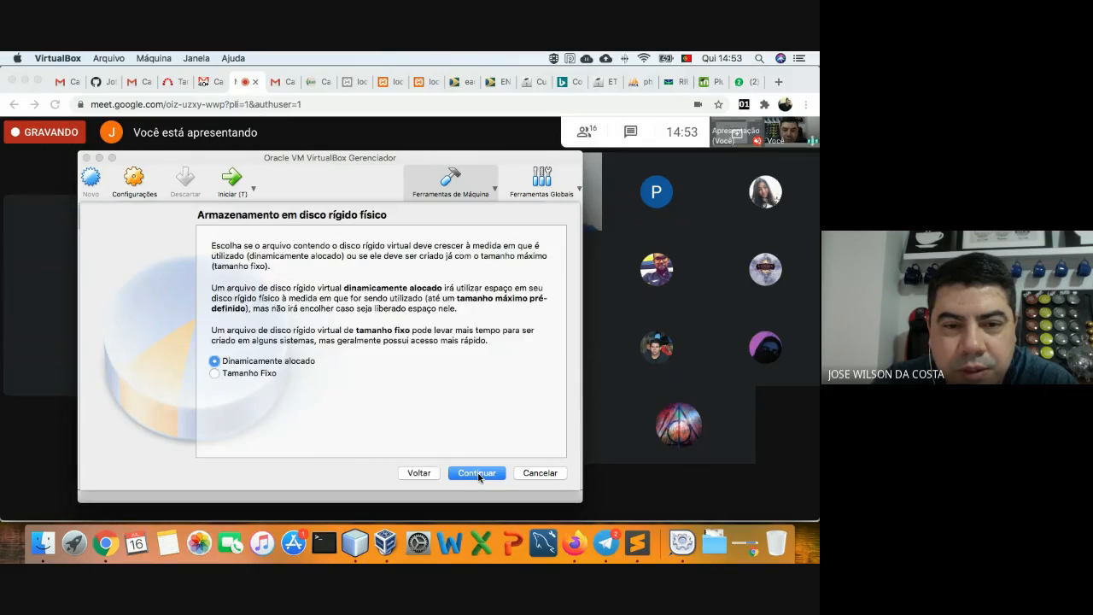
click(477, 474)
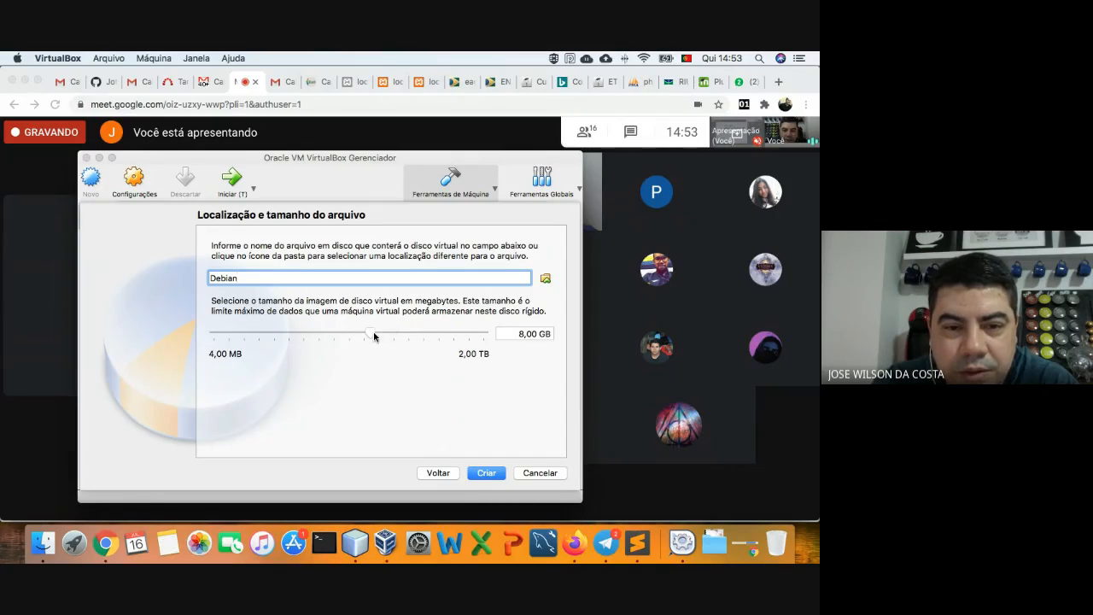
drag(373, 337, 375, 337)
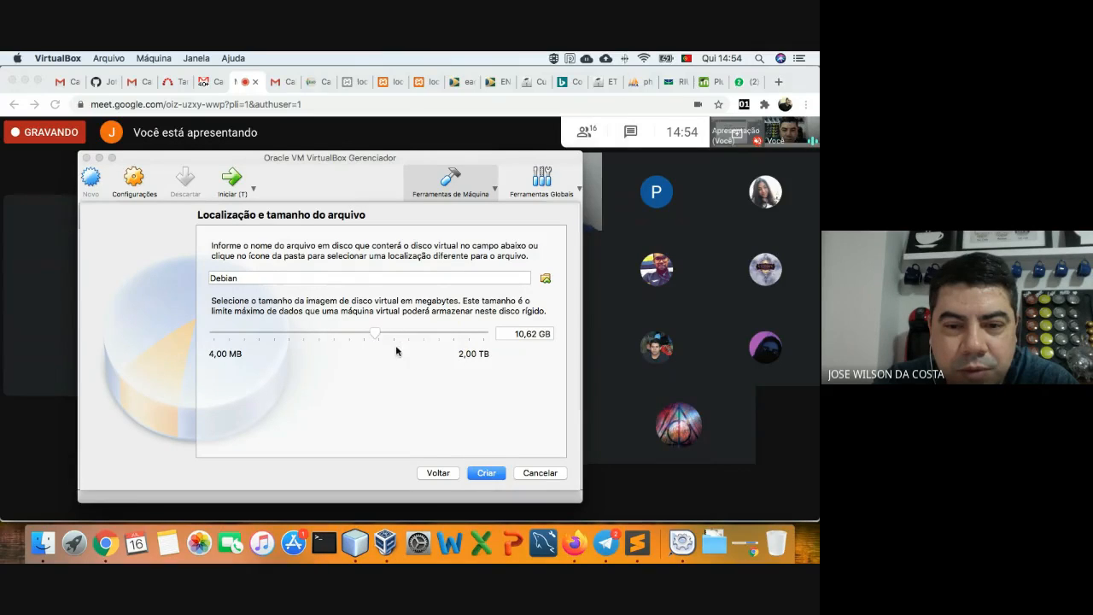
click(487, 473)
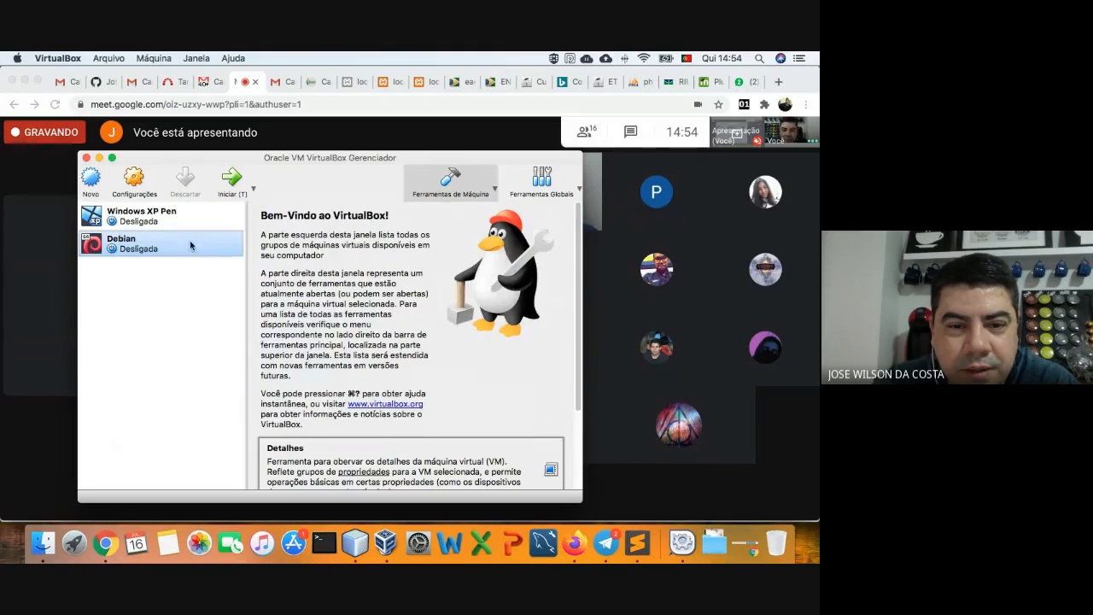
- Start the Debian machine and admit the guest asking to join the meeting
click(233, 183)
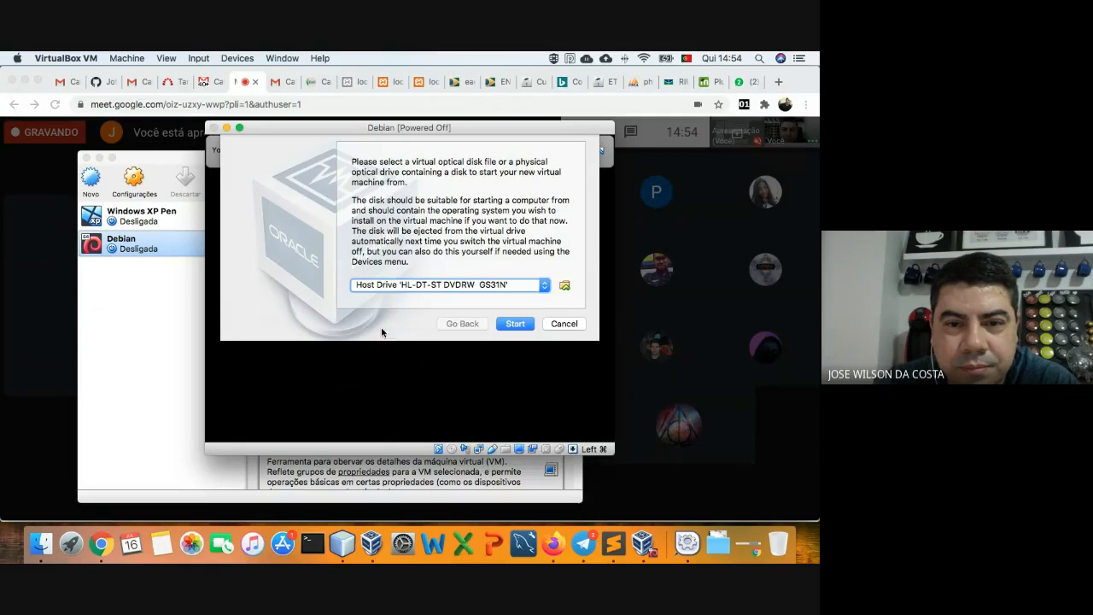
click(4, 343)
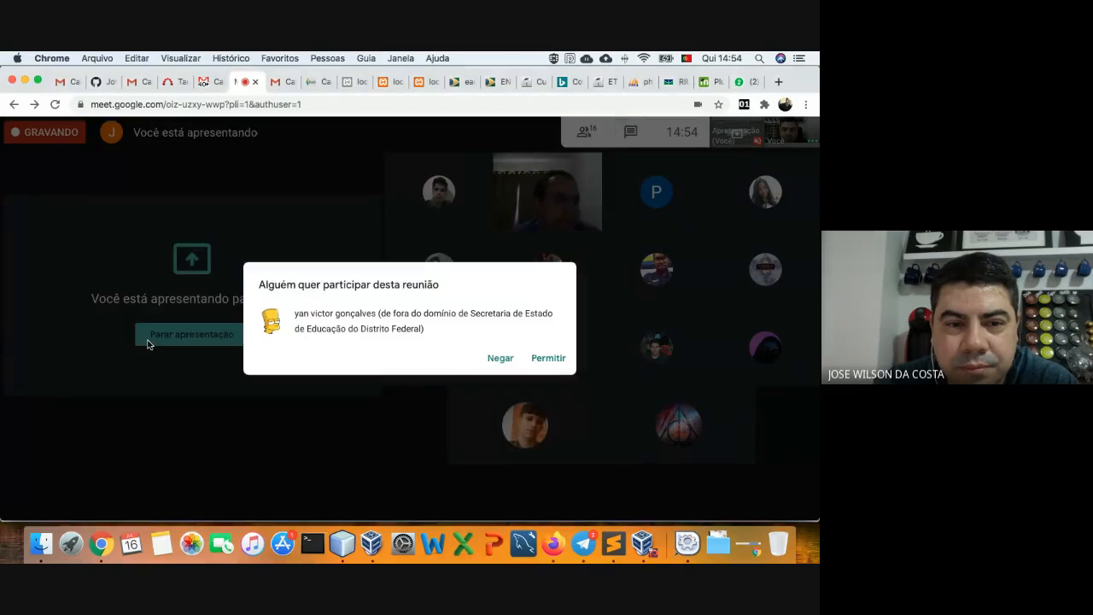
click(553, 358)
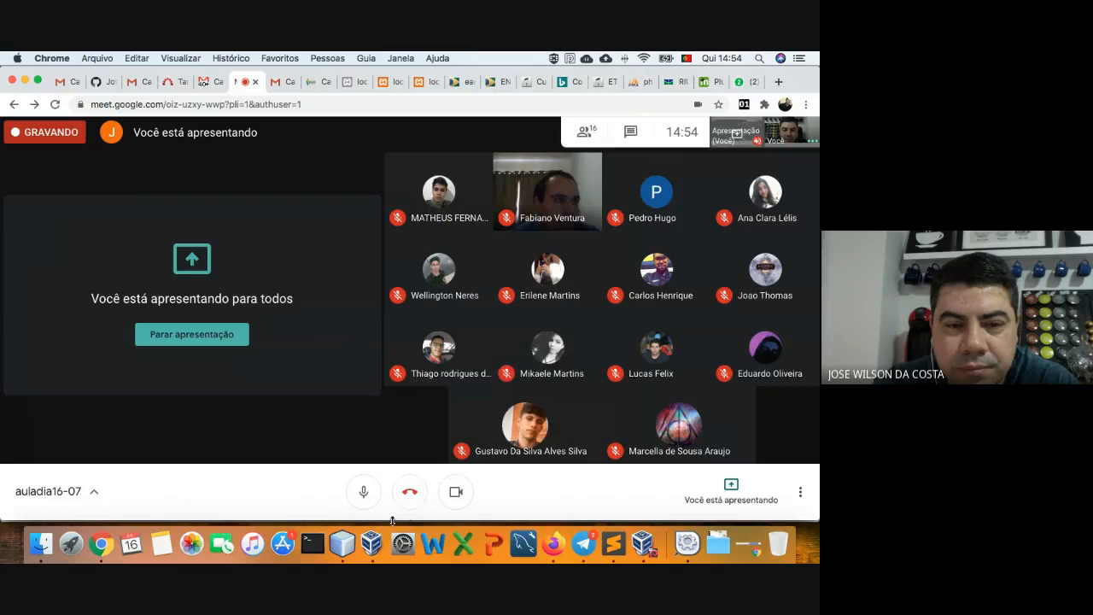
- Bring the Debian start-up window forward and browse for a boot disc image file
click(380, 533)
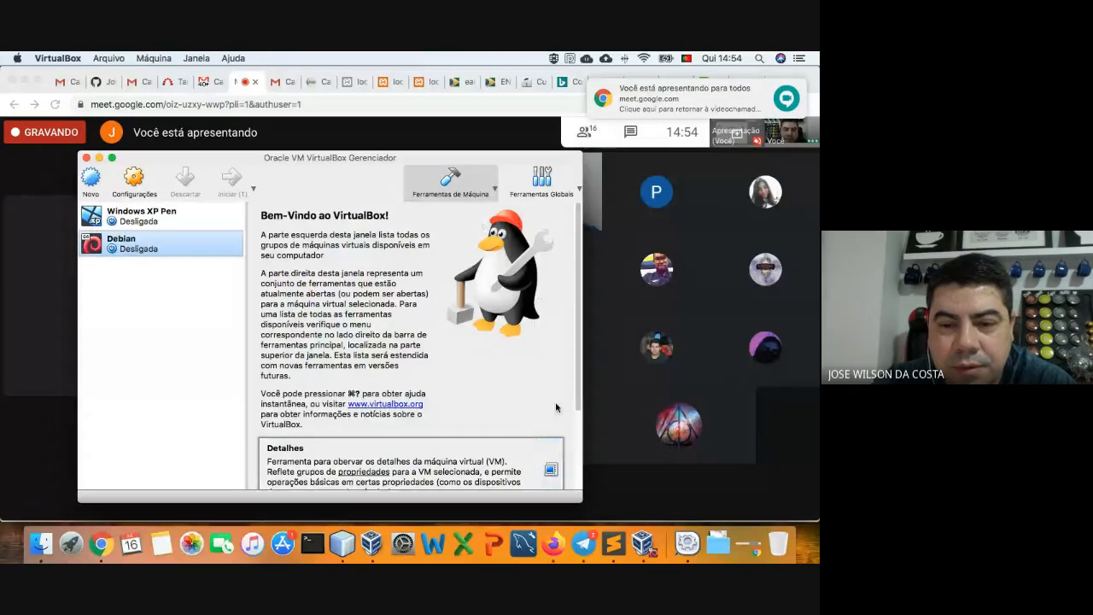
click(196, 58)
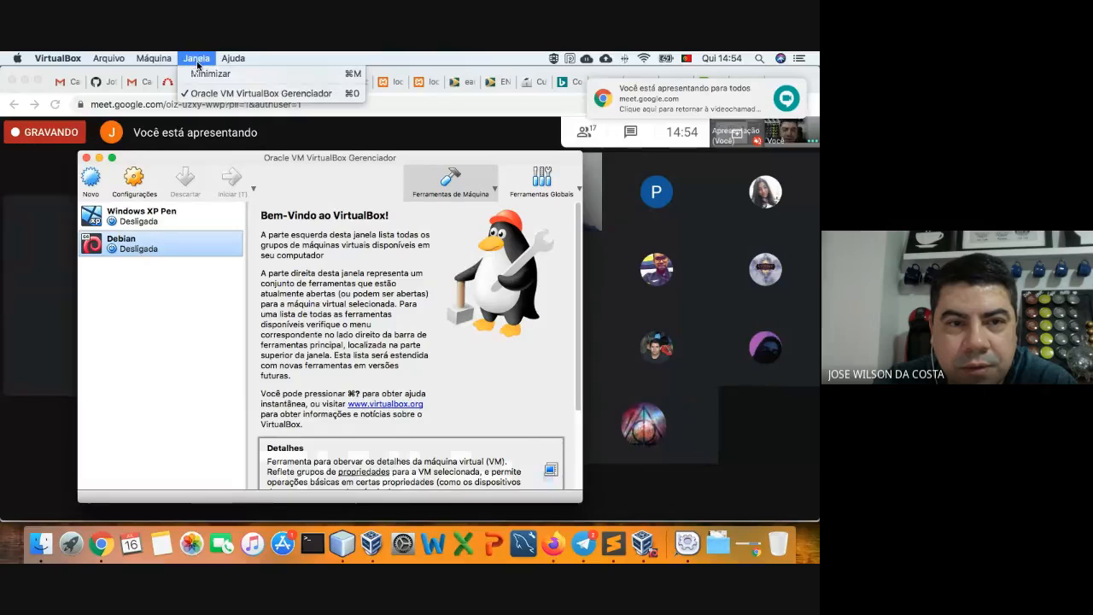
click(168, 368)
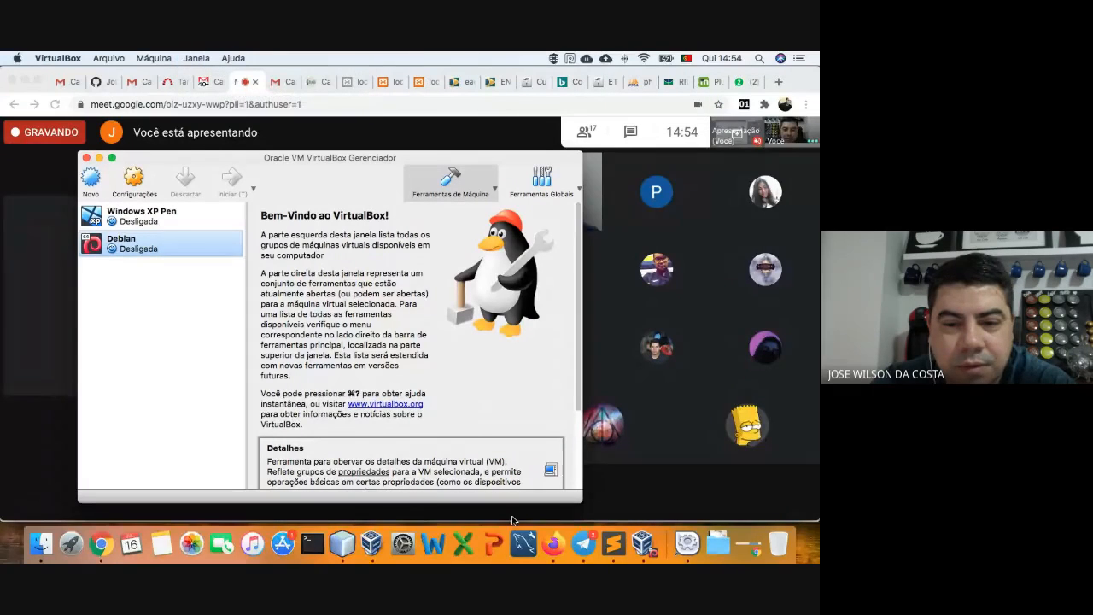
click(637, 549)
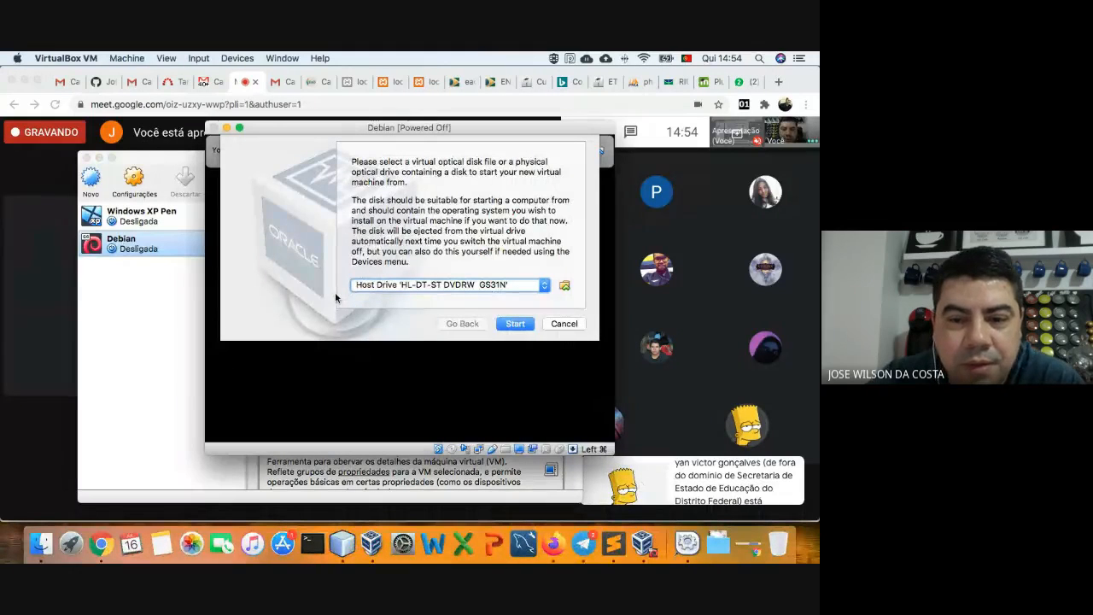
click(540, 287)
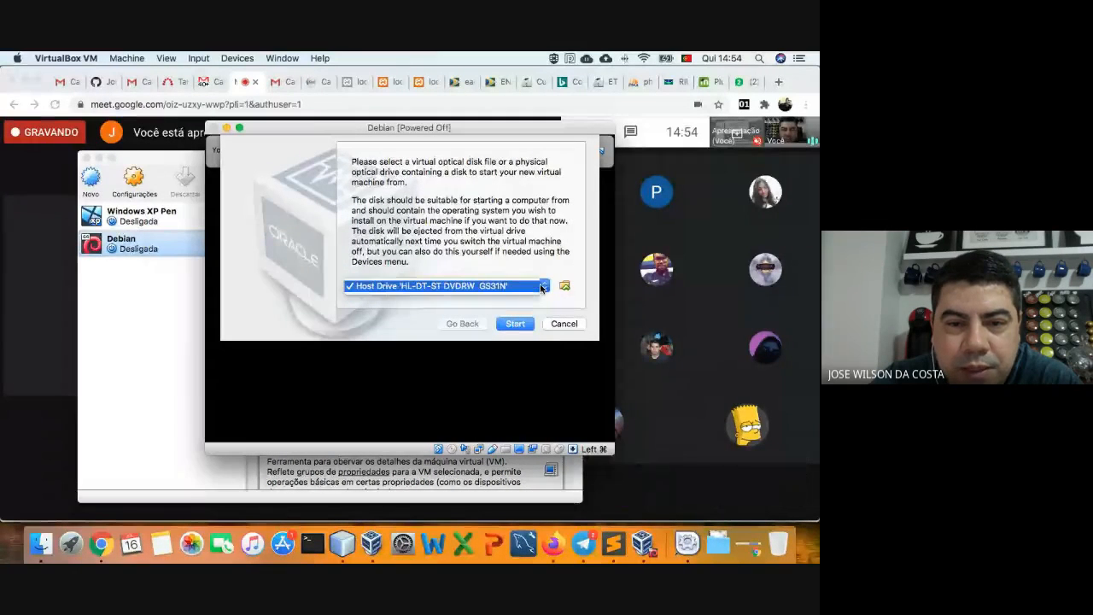
click(559, 290)
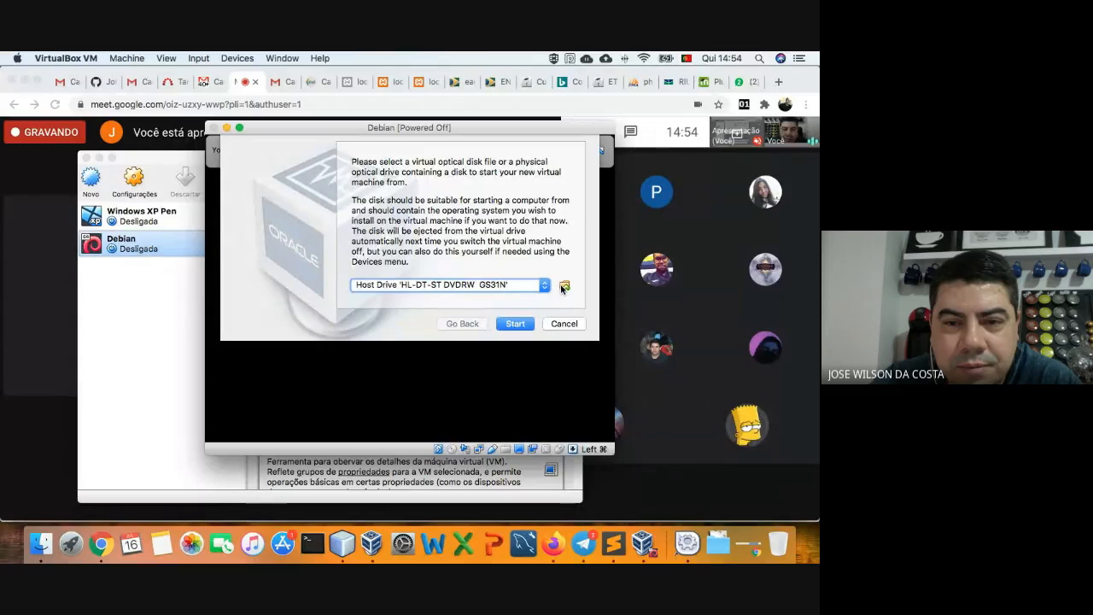
click(565, 284)
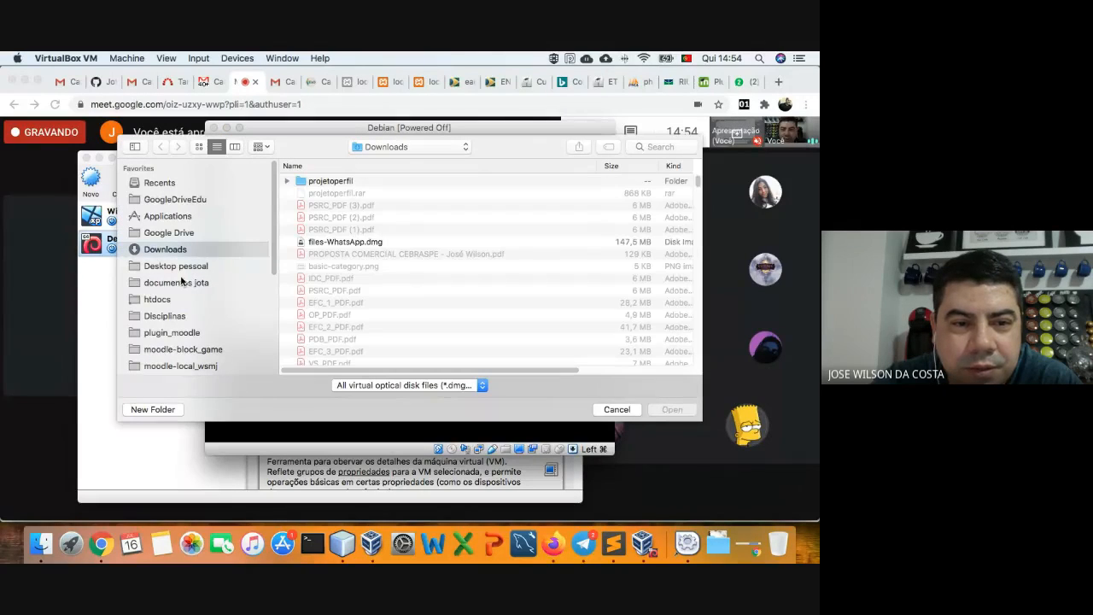
- Look through the SOA and Material folders, then show the Disciplinas folder's course subfolders
click(172, 317)
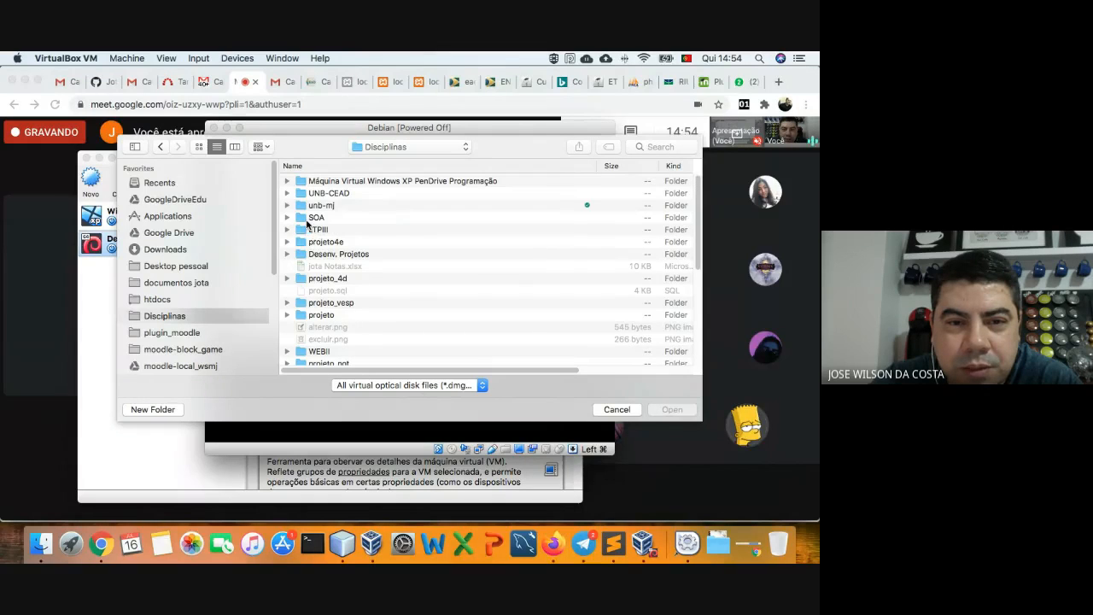
double_click(310, 219)
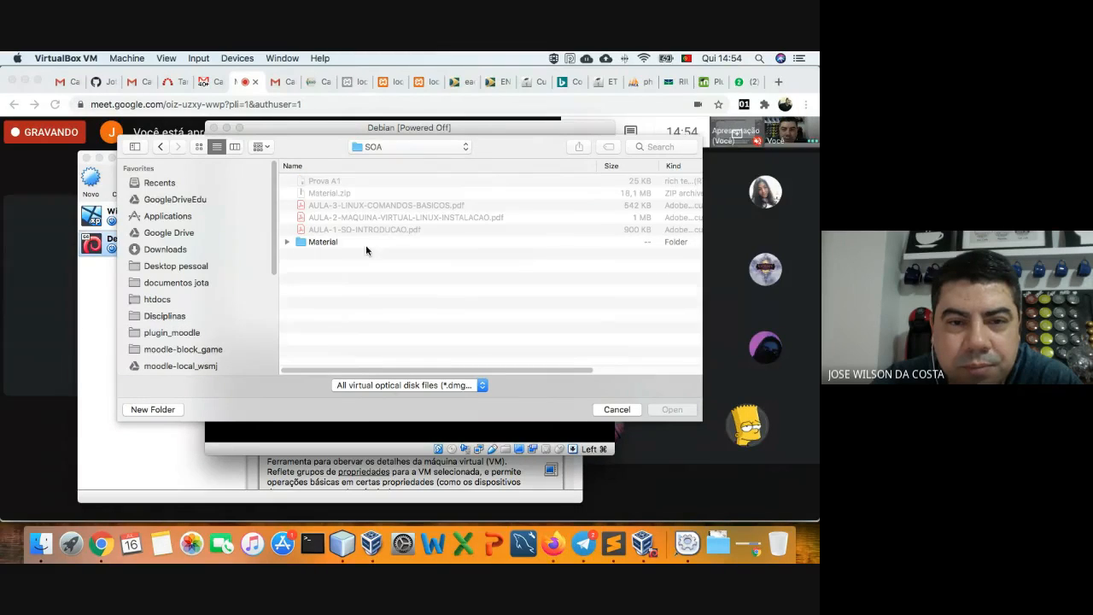
click(293, 244)
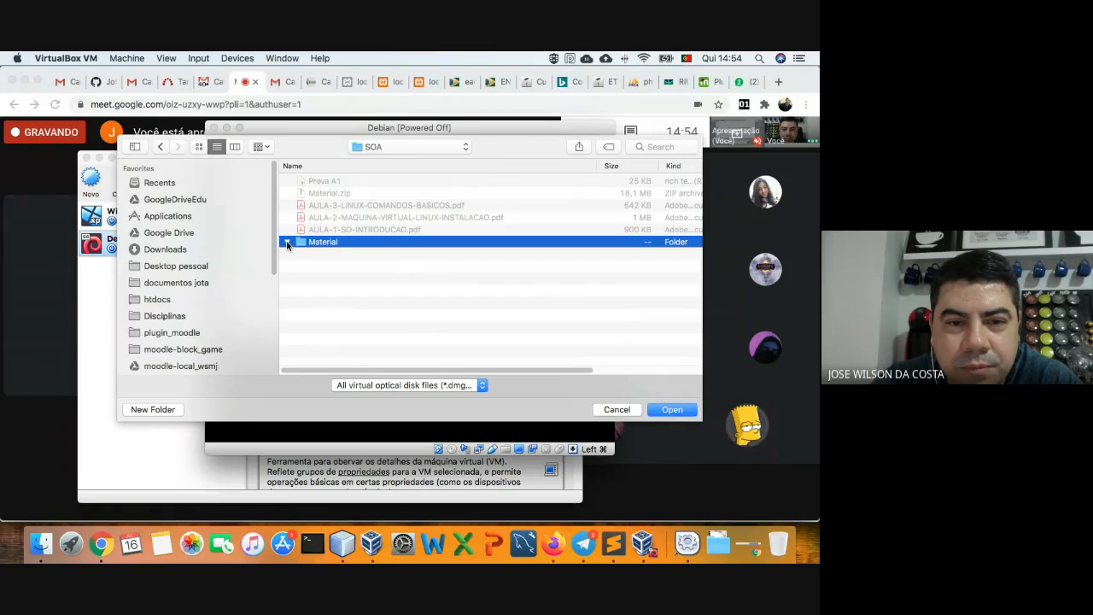
click(288, 245)
scroll(401, 283, down, 2)
scroll(400, 283, up, 2)
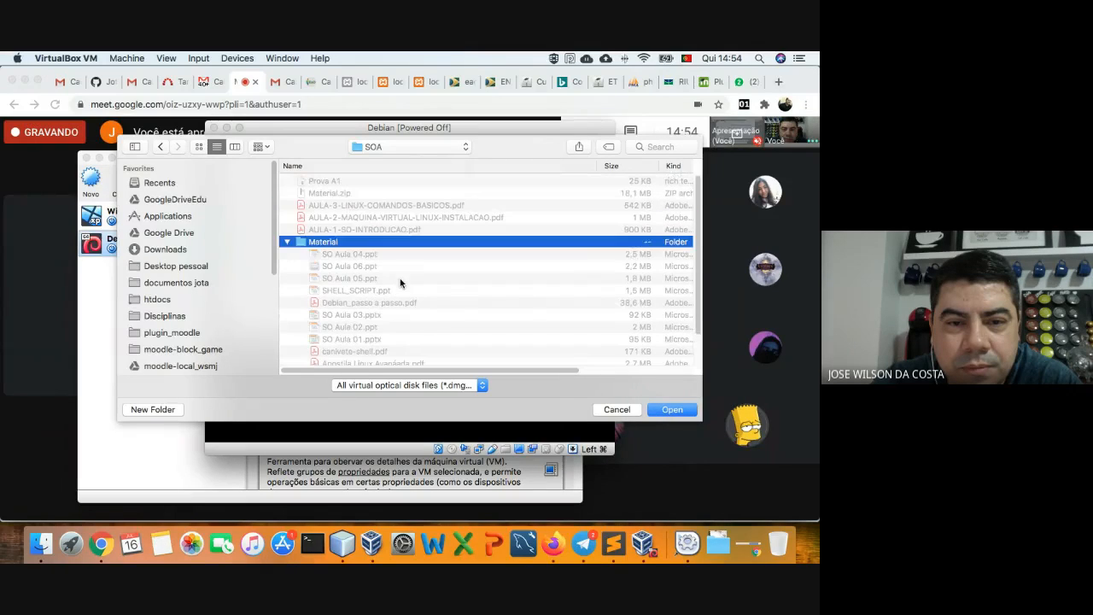
click(287, 241)
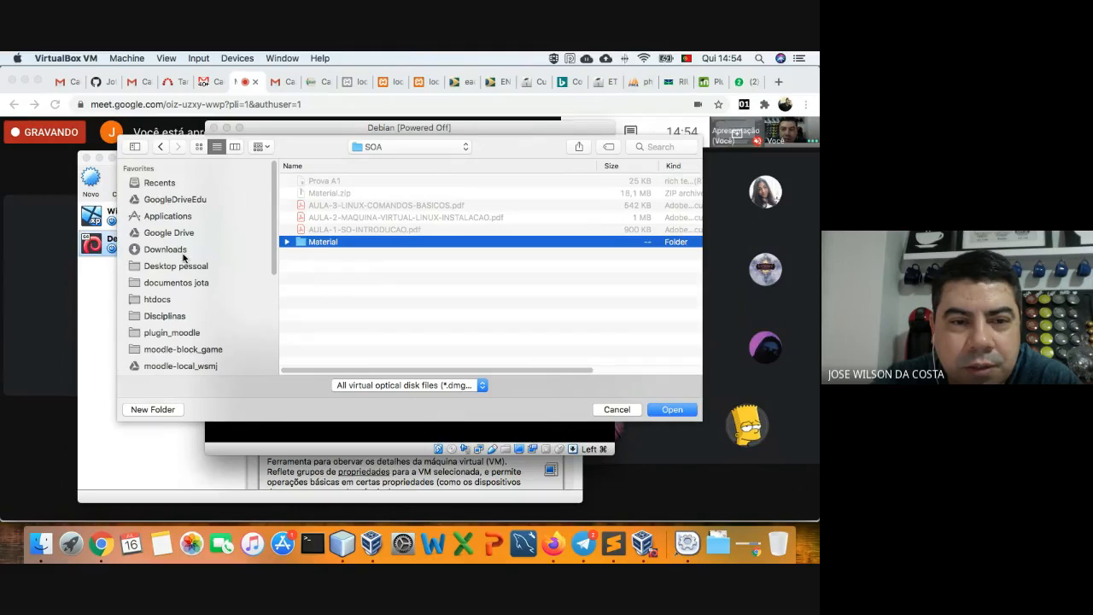
click(182, 316)
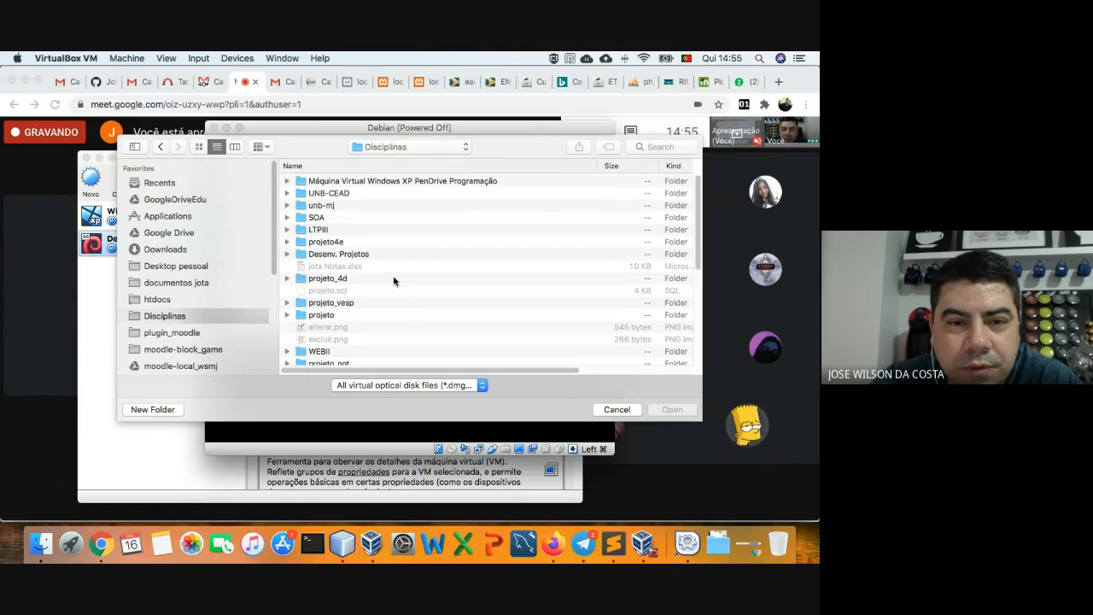
scroll(407, 272, down, 10)
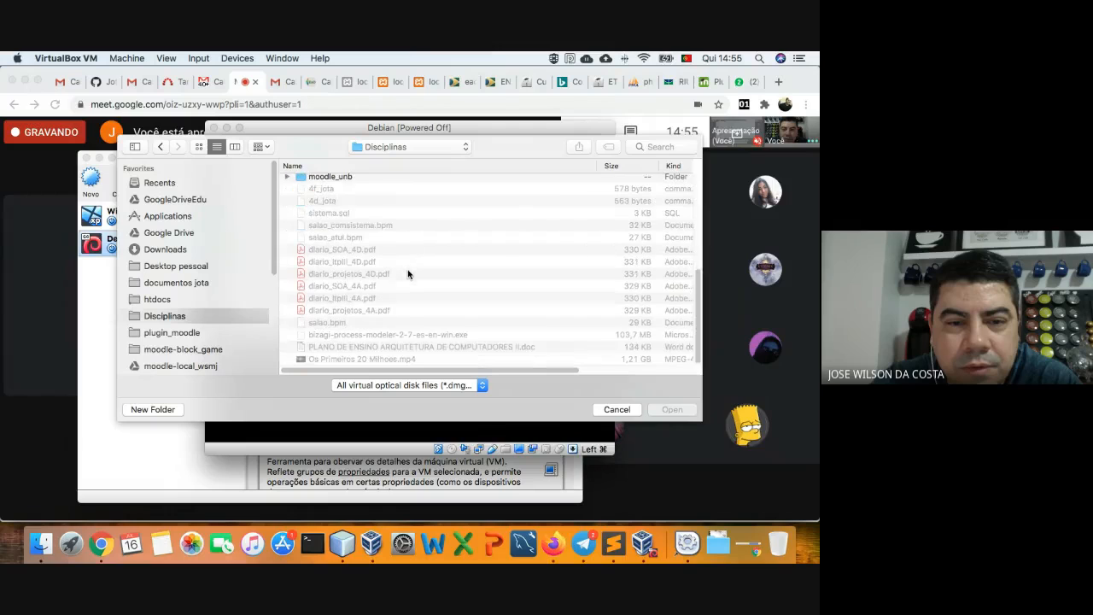
scroll(408, 274, up, 5)
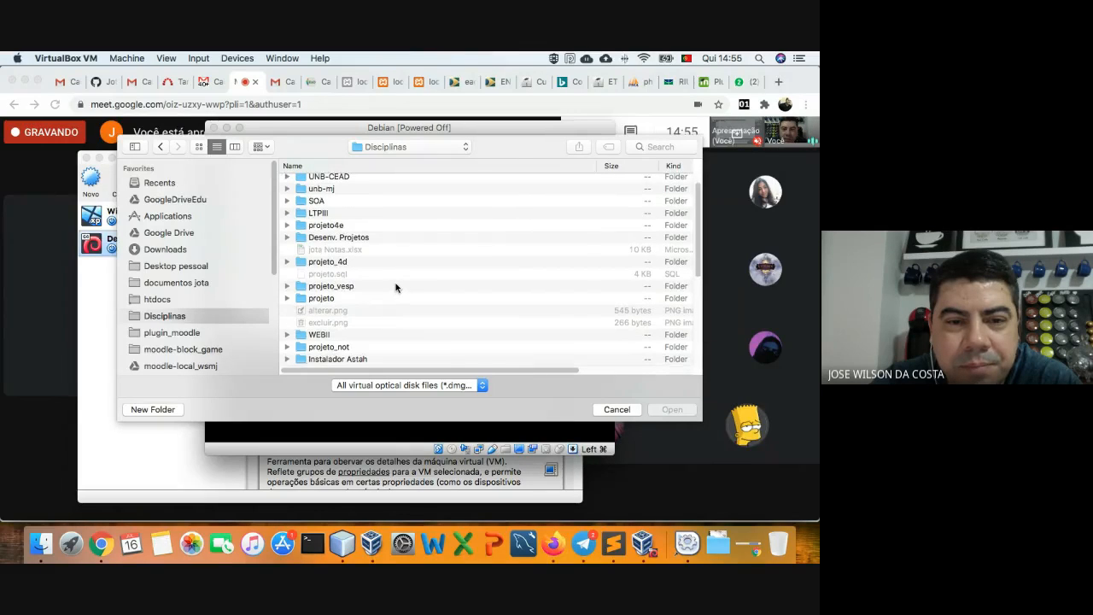
scroll(396, 287, up, 2)
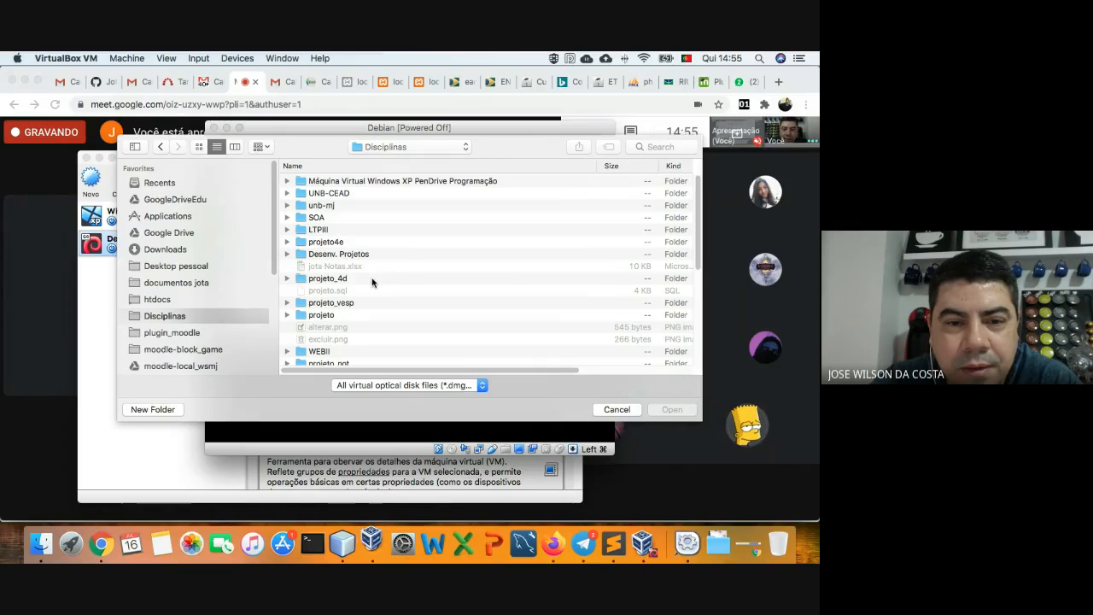
- Download the ISO Debian file from Moodle's S.O.A. course, then show the Meet chat
click(526, 82)
scroll(308, 272, down, 5)
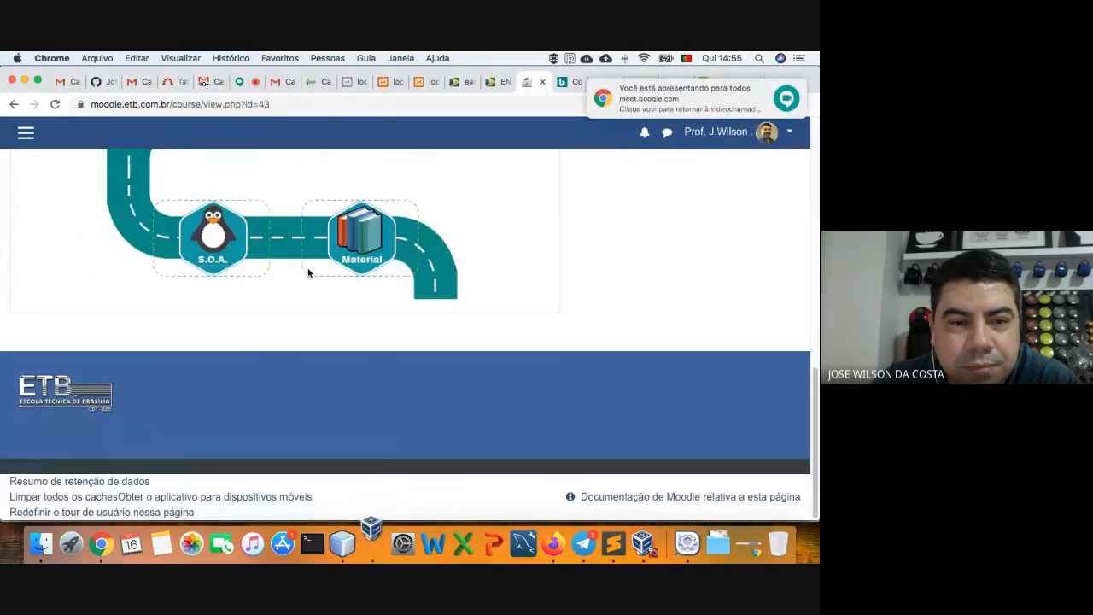
click(229, 256)
scroll(230, 257, down, 3)
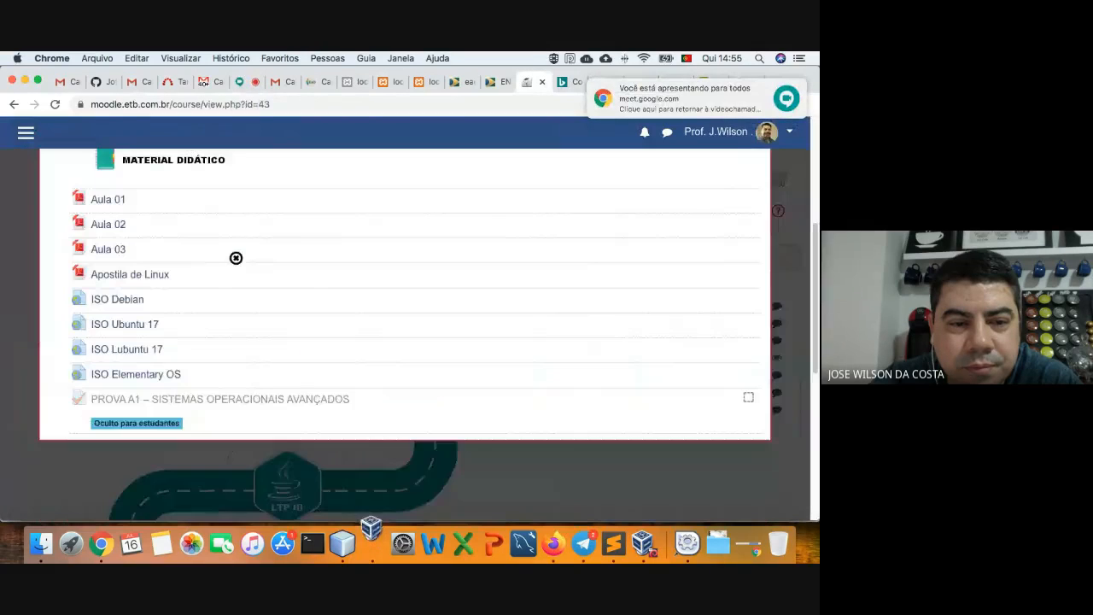
click(129, 304)
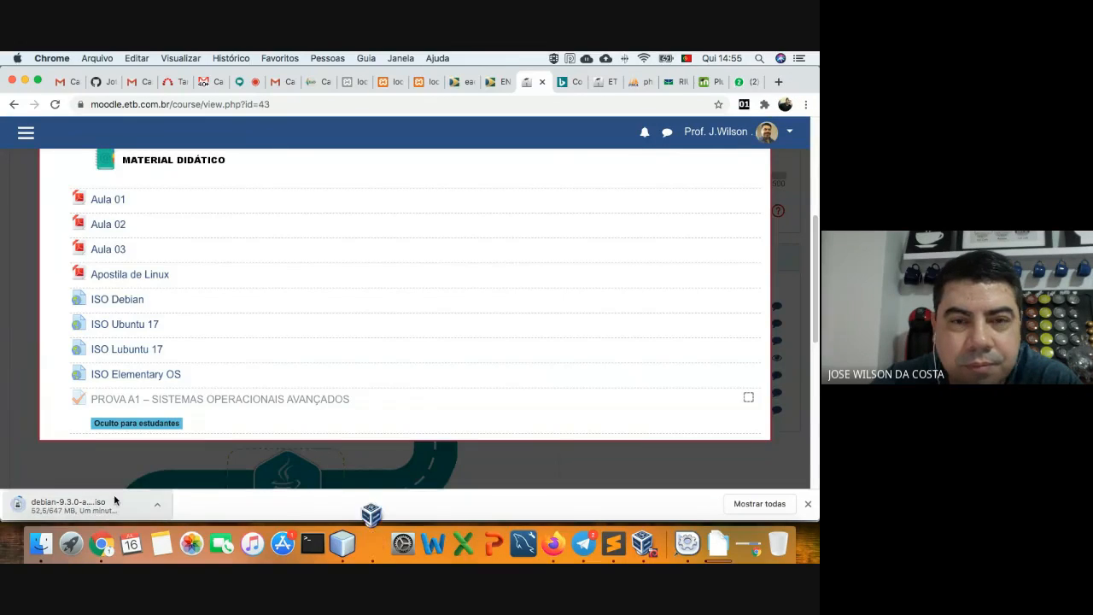
click(239, 83)
click(632, 133)
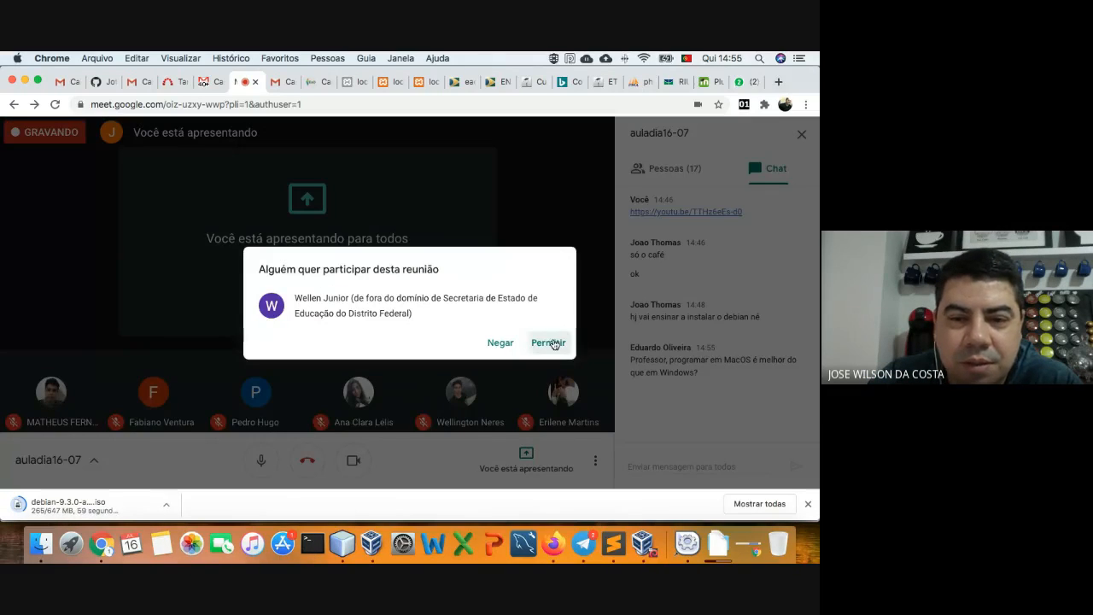
- Admit the waiting guest, close Chrome's downloads bar, and bring VirtualBox back to front
click(551, 343)
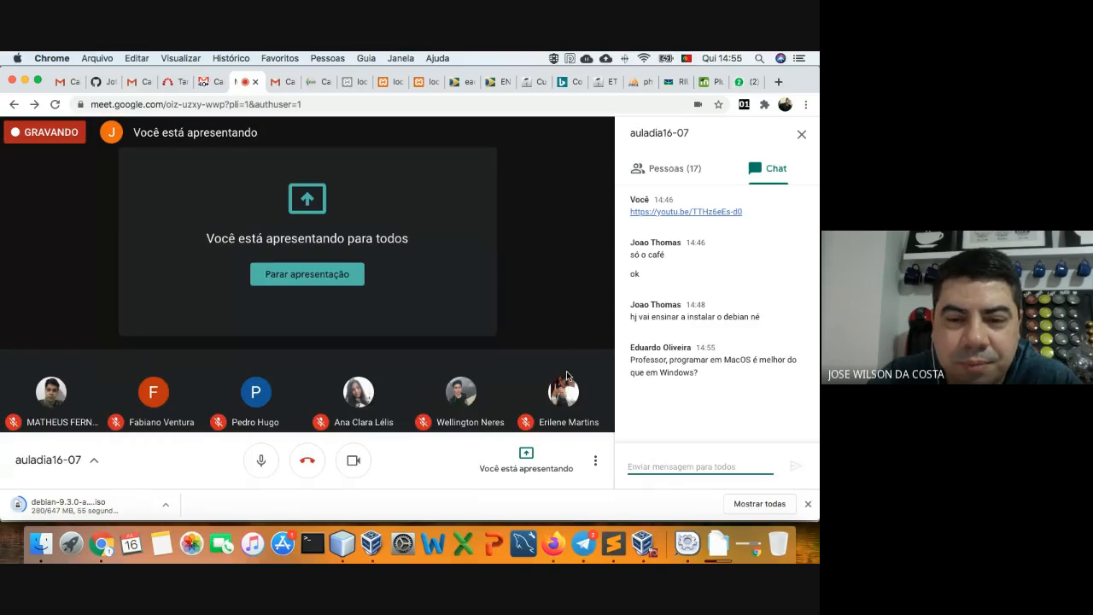
click(808, 509)
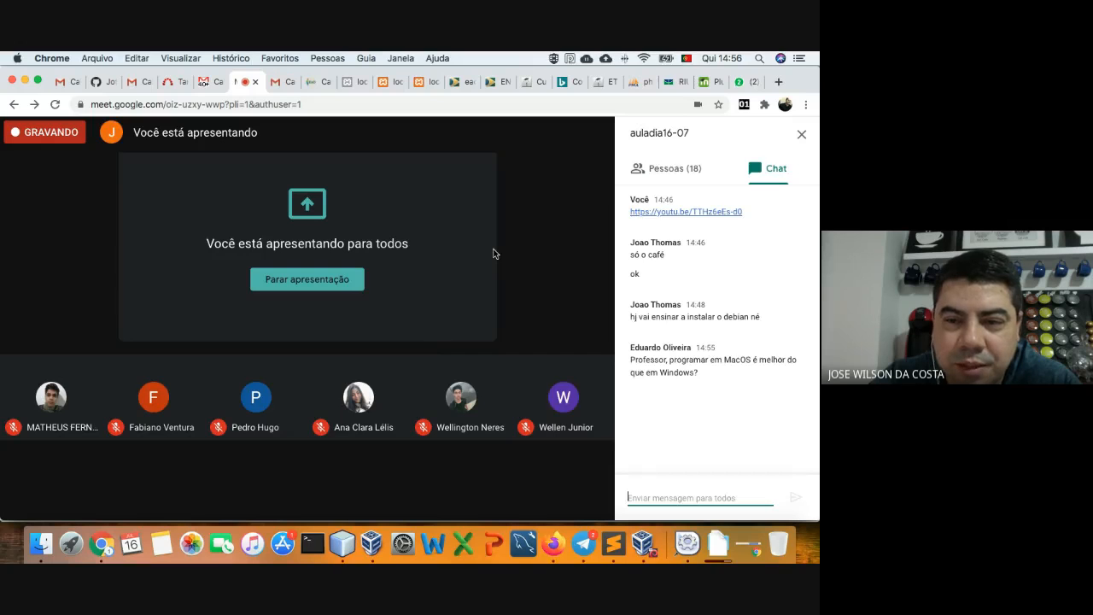
click(740, 83)
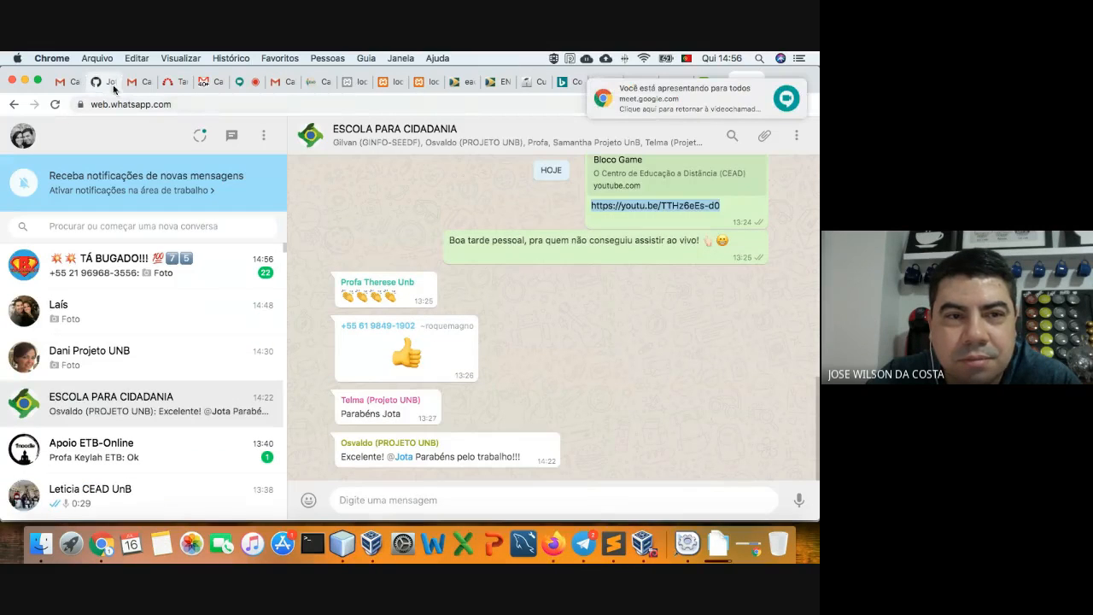
click(248, 83)
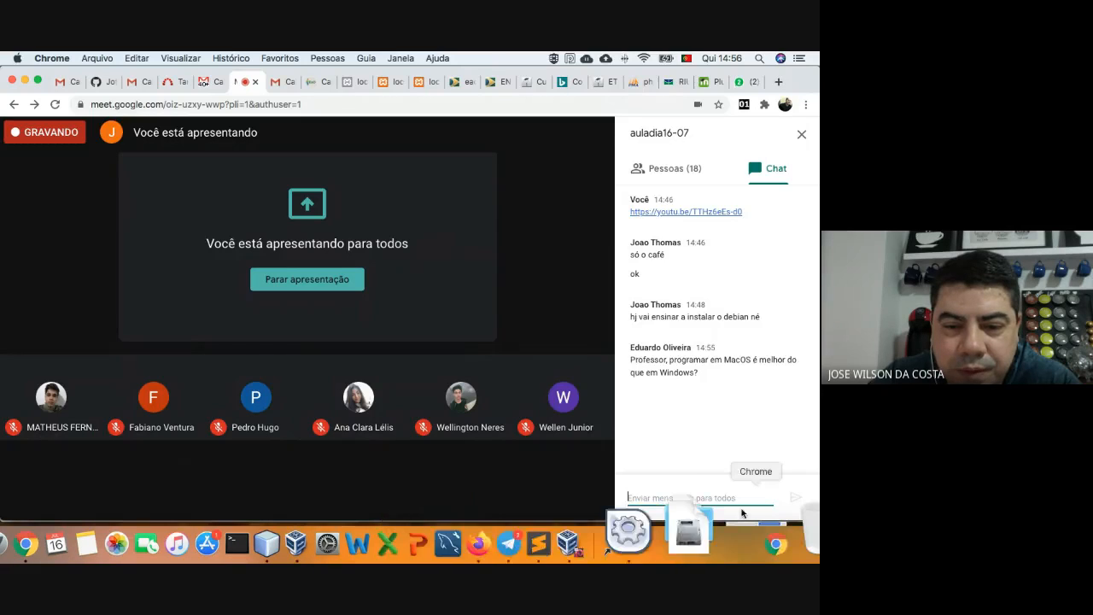
click(378, 541)
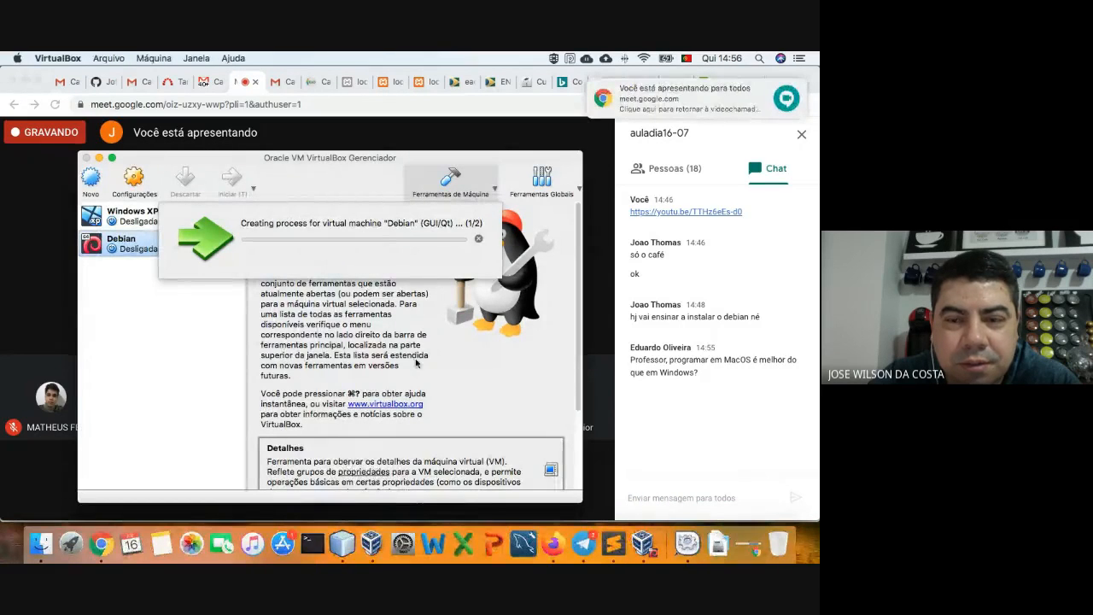
- Boot the Debian VM from Downloads/debian-9.3.0-amd64-xfce-CD-1.iso and dismiss the auto-capture notice
click(649, 536)
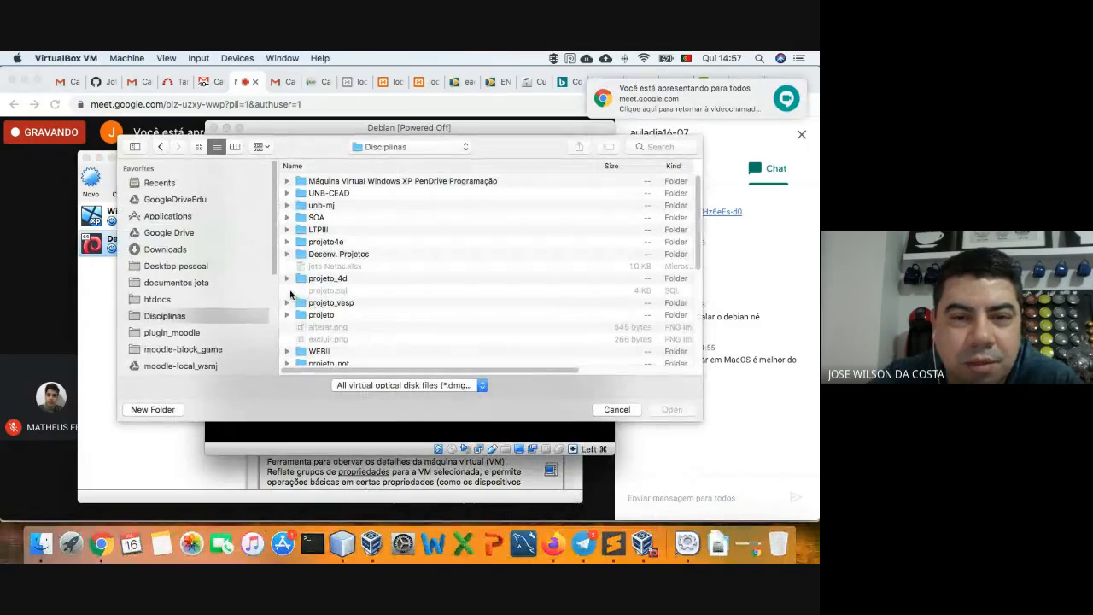
click(150, 251)
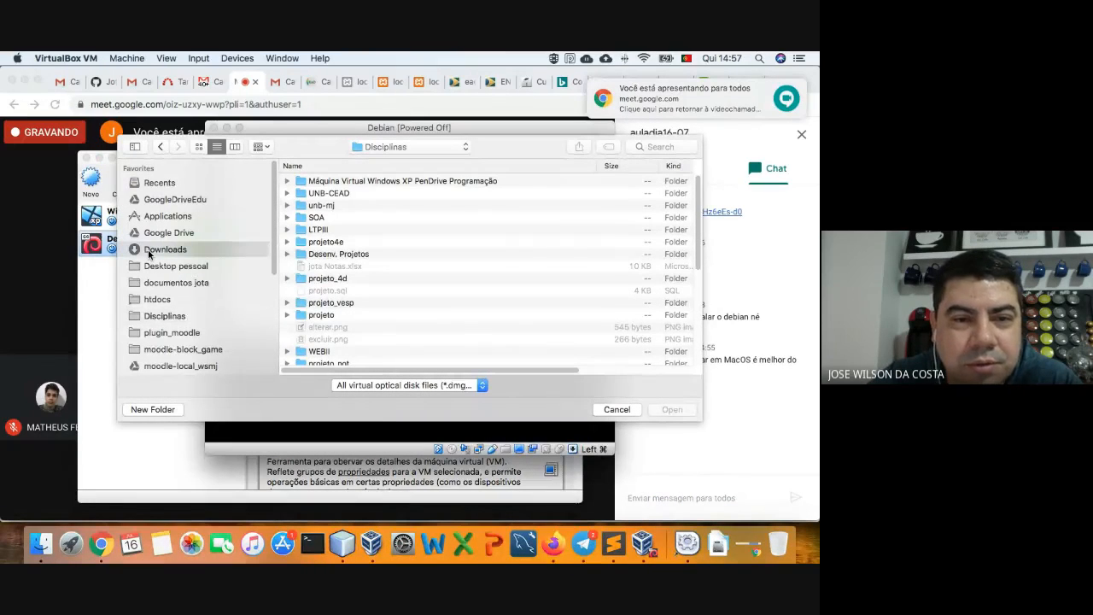
click(335, 183)
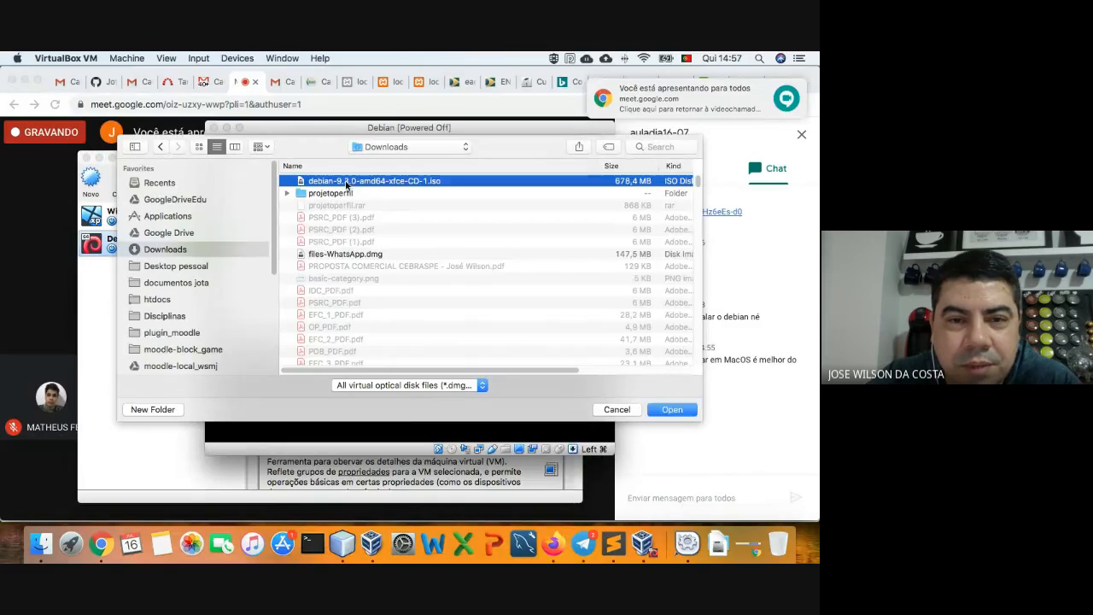
click(671, 409)
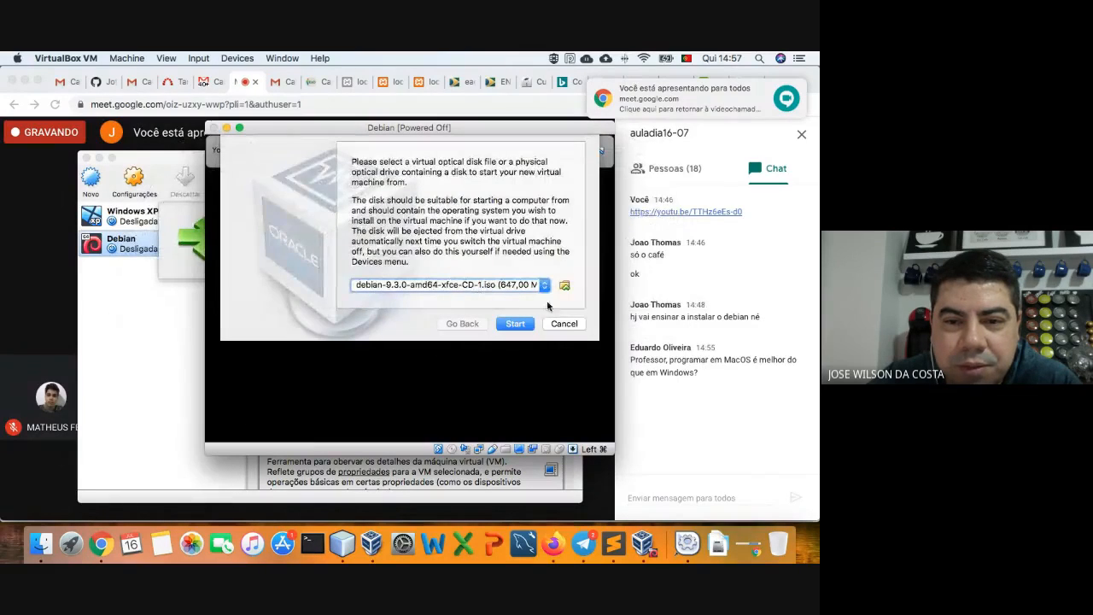
click(523, 324)
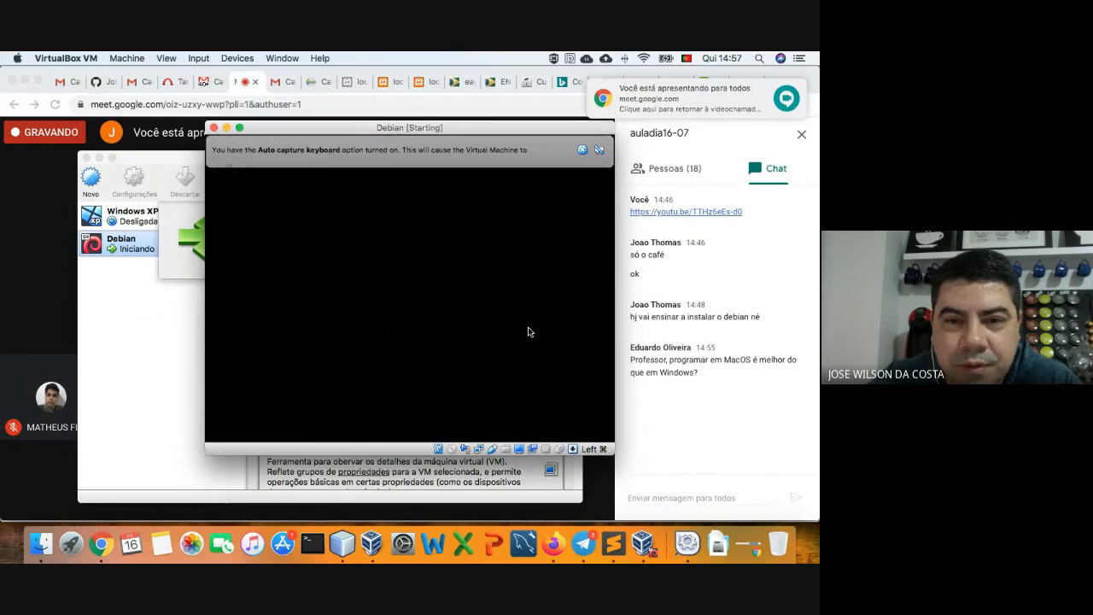
click(582, 150)
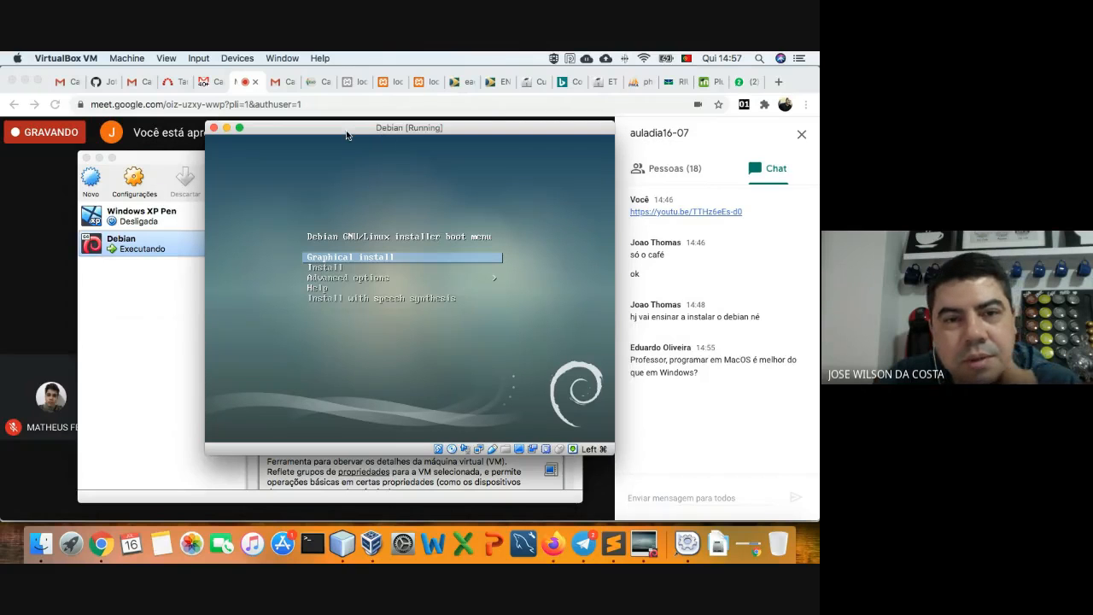
- Shift the Debian VM window left and close the Meet chat panel
drag(346, 131, 310, 144)
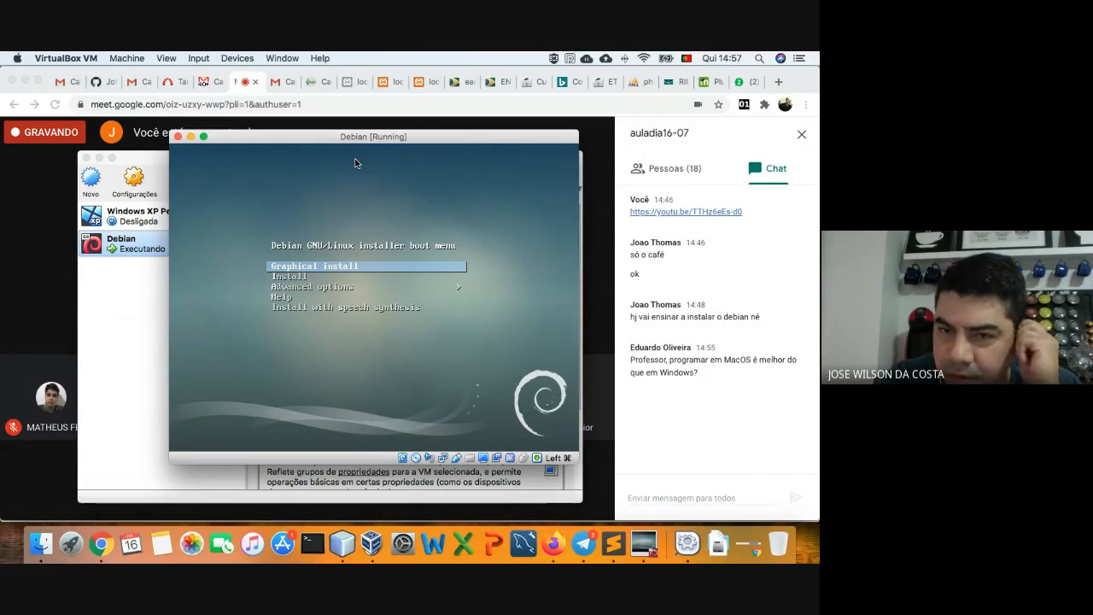
click(802, 139)
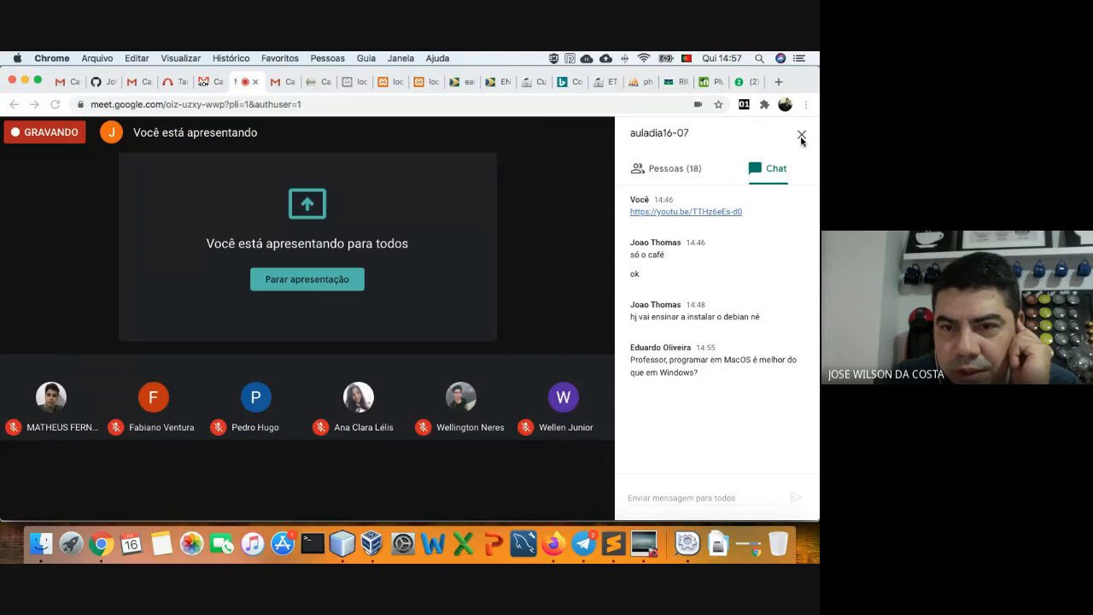
click(801, 139)
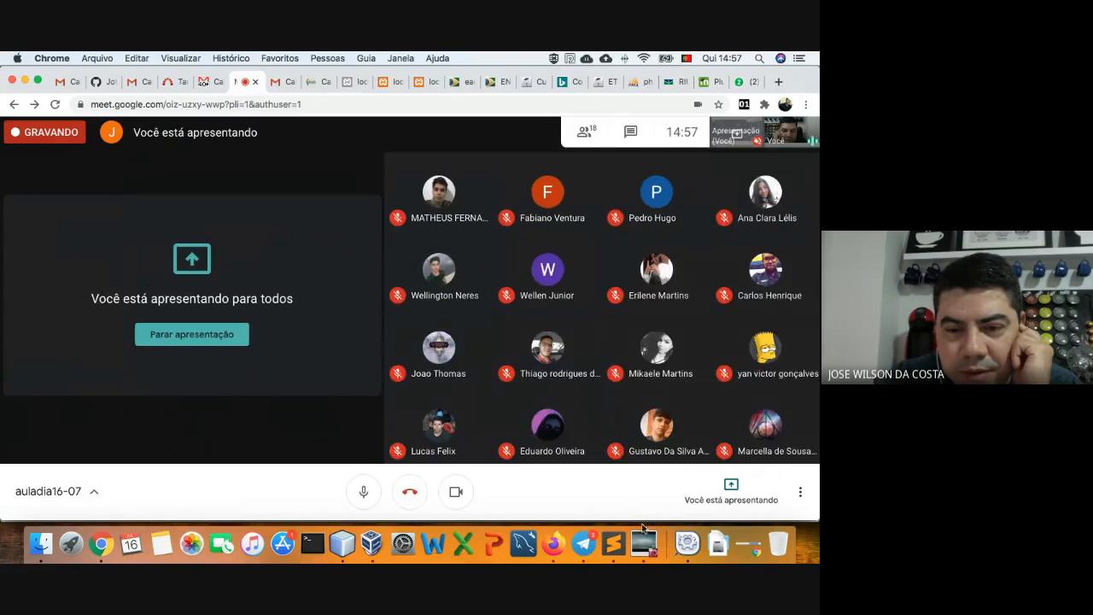
- Admit the new guest asking to join the meeting
click(644, 541)
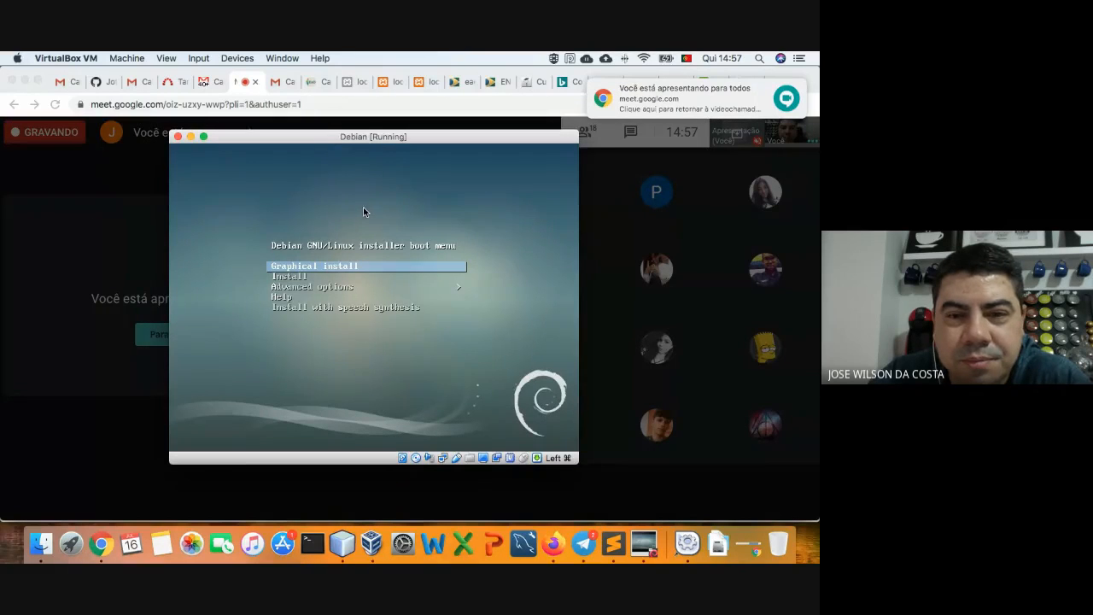
click(76, 220)
click(550, 362)
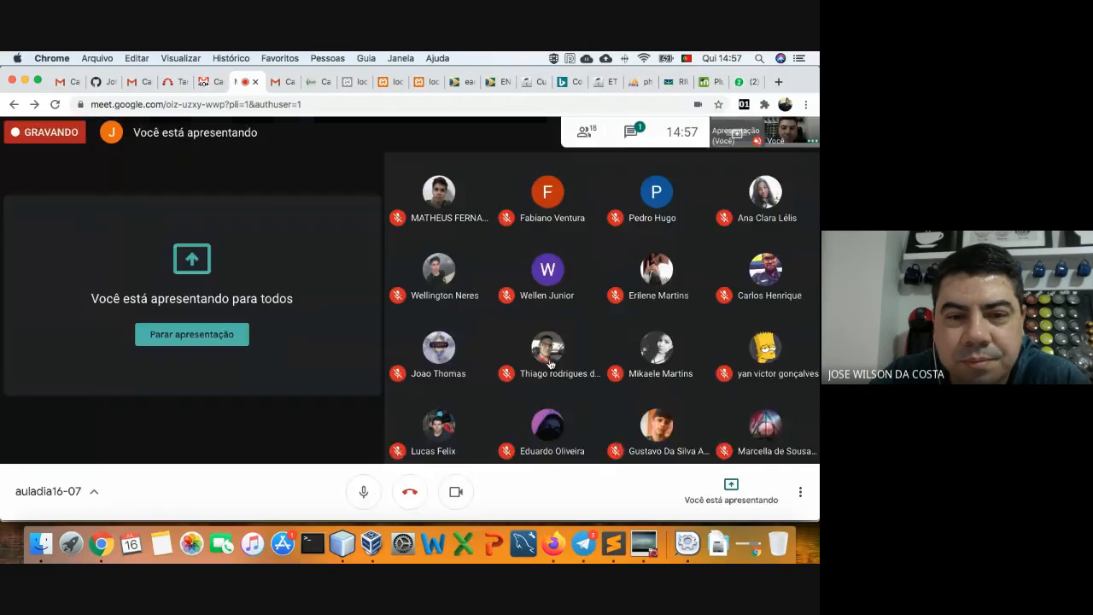
- Enlarge the Debian VM window on both corners, then return to the Meet call
click(647, 541)
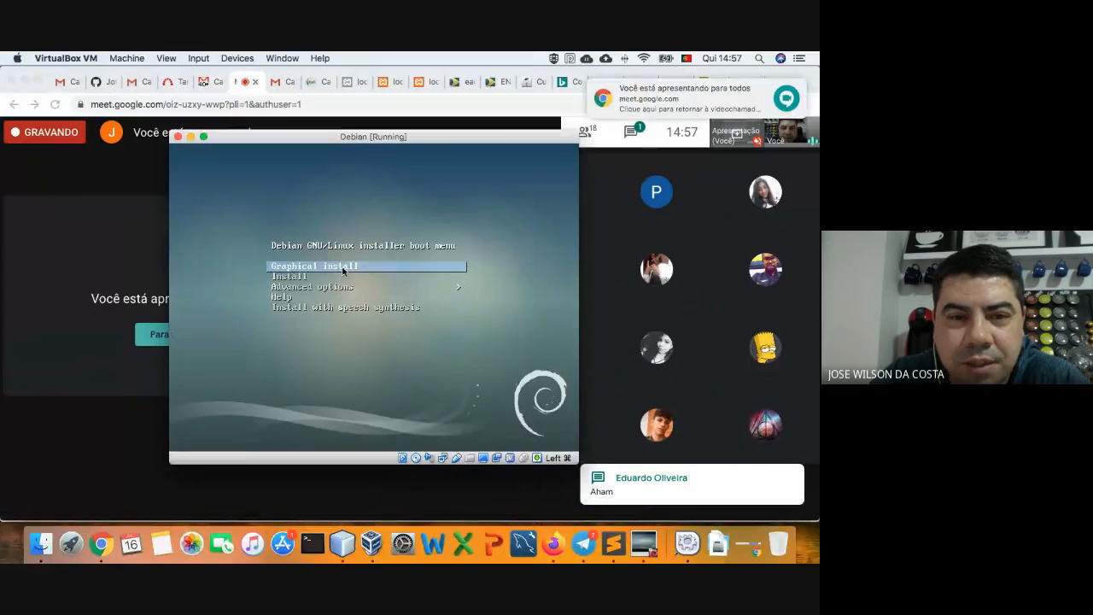
drag(170, 131, 78, 78)
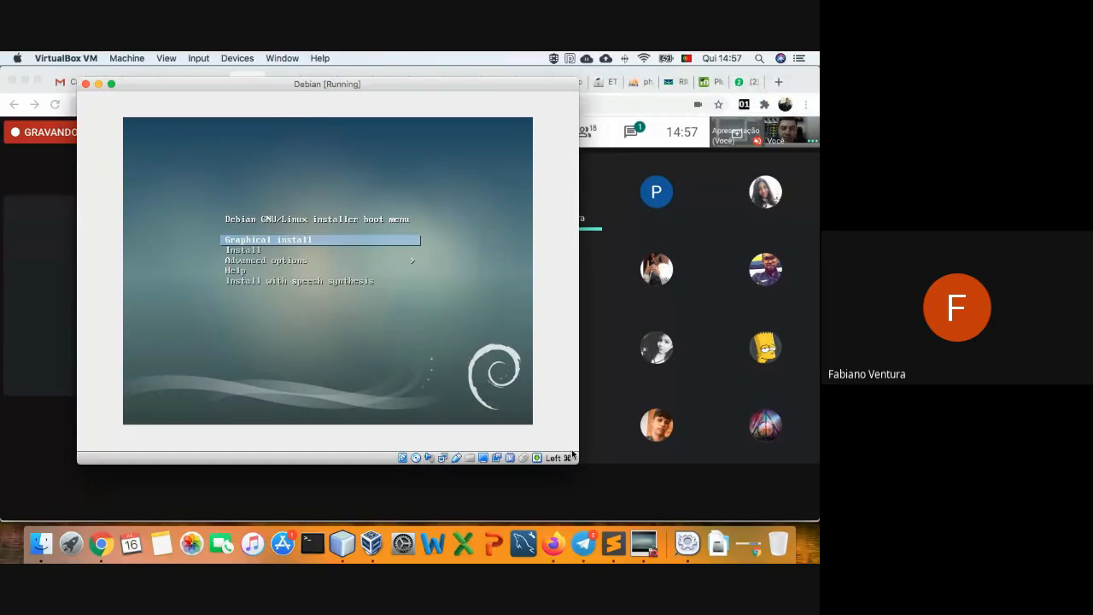
drag(574, 458, 733, 510)
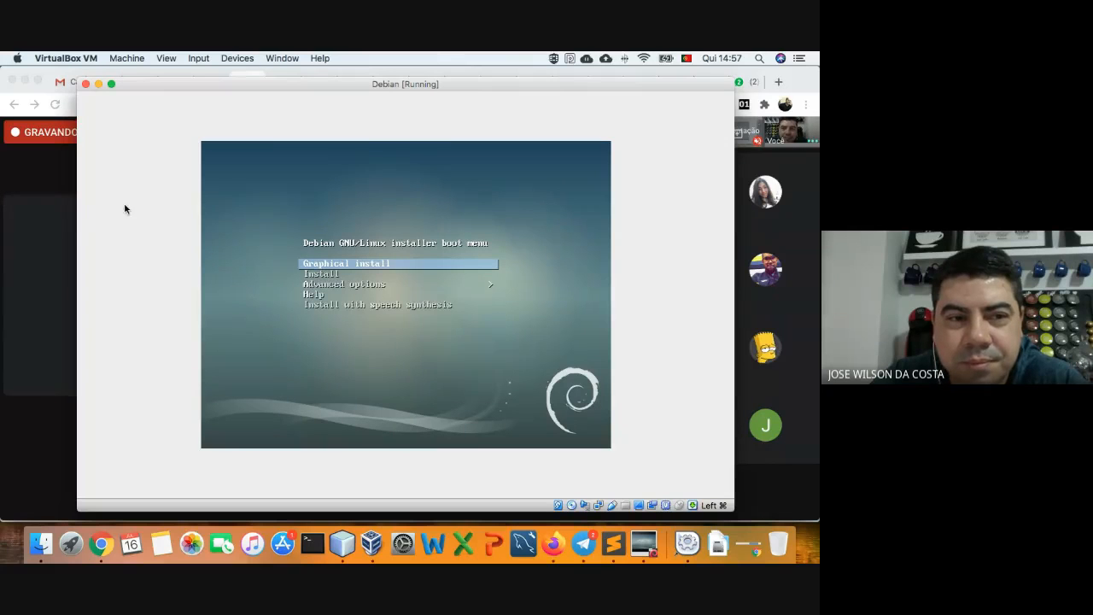
click(59, 272)
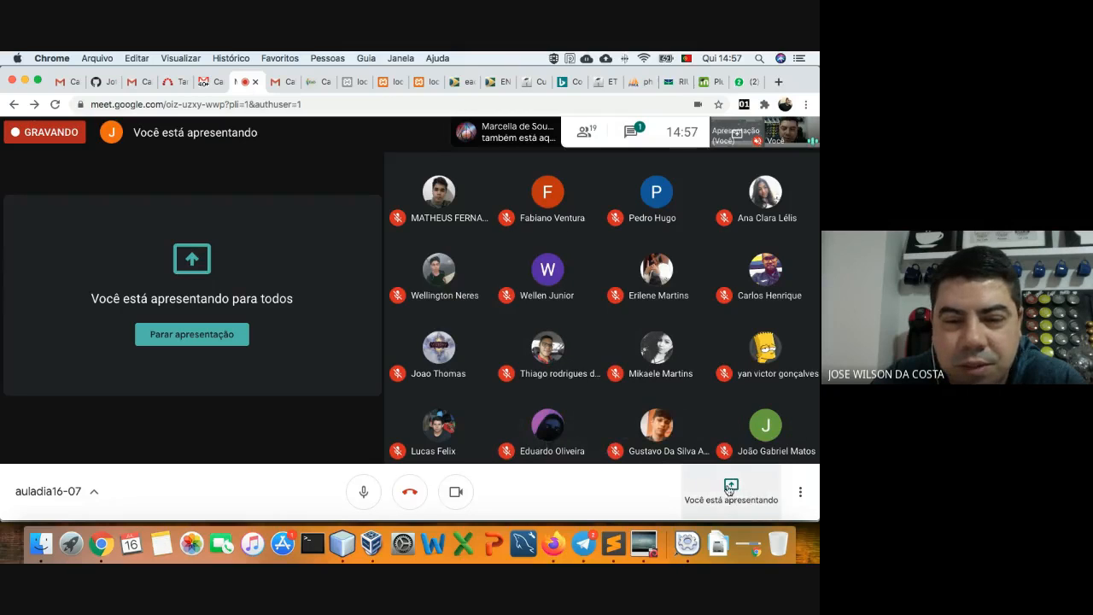
- Switch the Google Meet call to full screen (Tela cheia) from its ⋮ menu
click(799, 492)
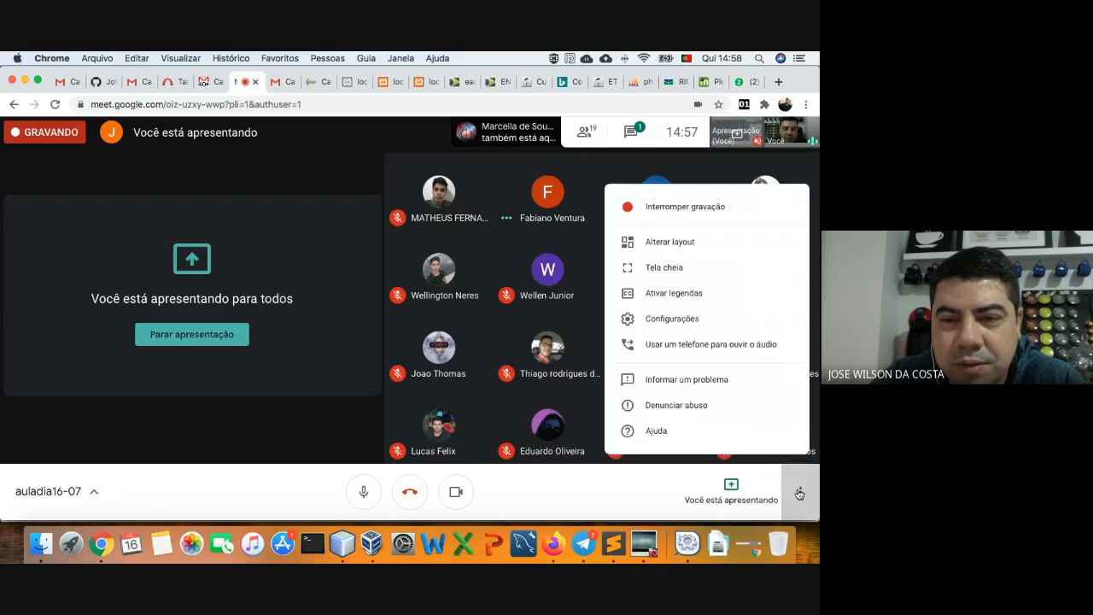
click(799, 493)
click(800, 492)
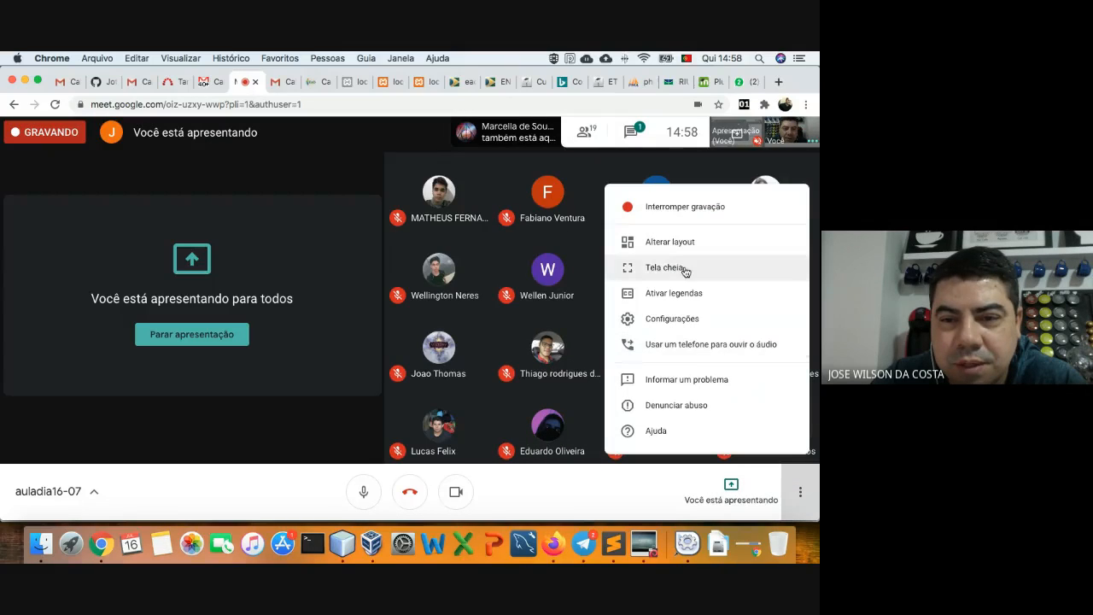
click(684, 267)
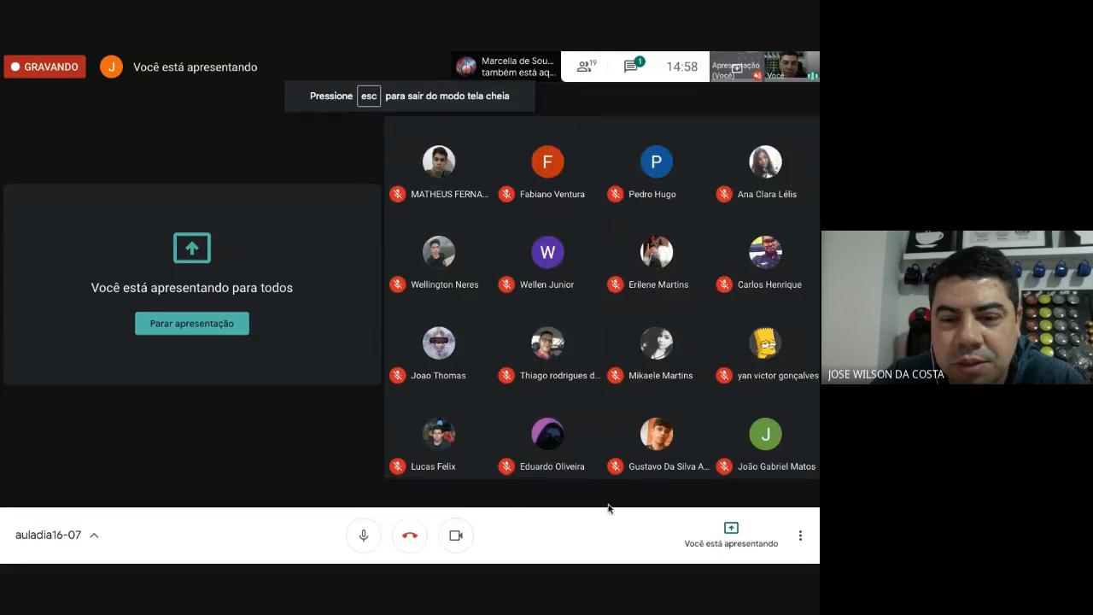
- Exit Meet full screen and bring the Debian VM window back from the Dock
click(800, 534)
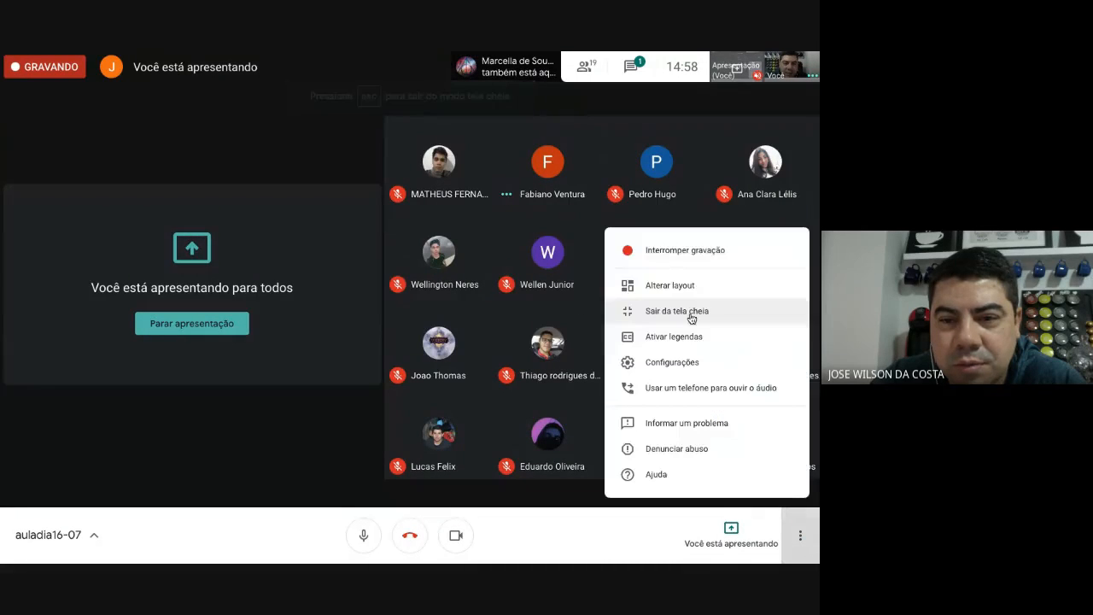
click(657, 310)
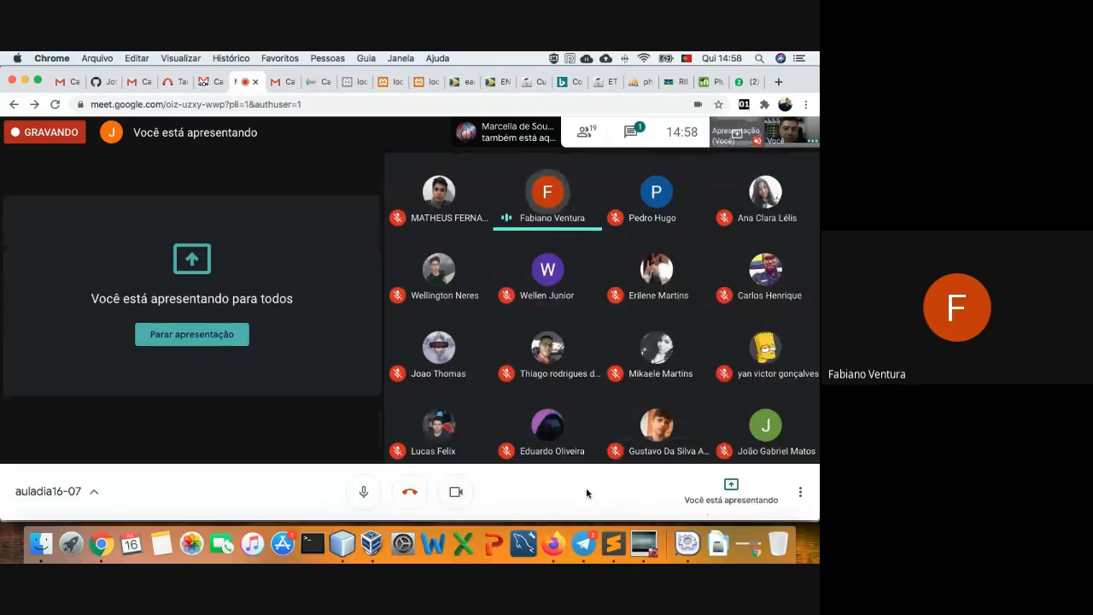
click(639, 534)
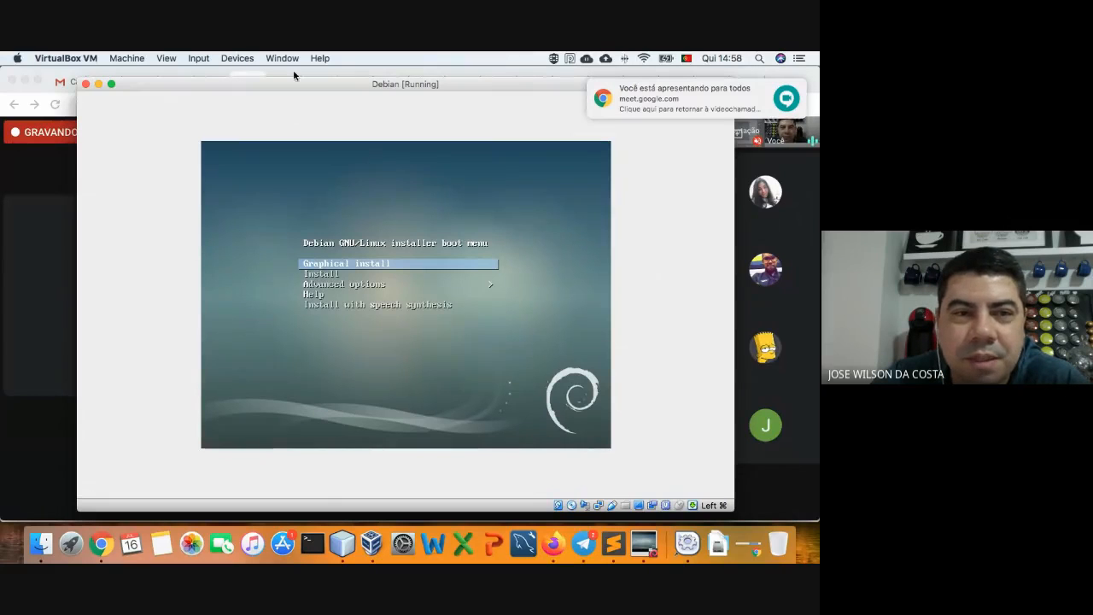
- Run the Debian VM full screen and leave the boot menu for the boot: prompt
click(112, 84)
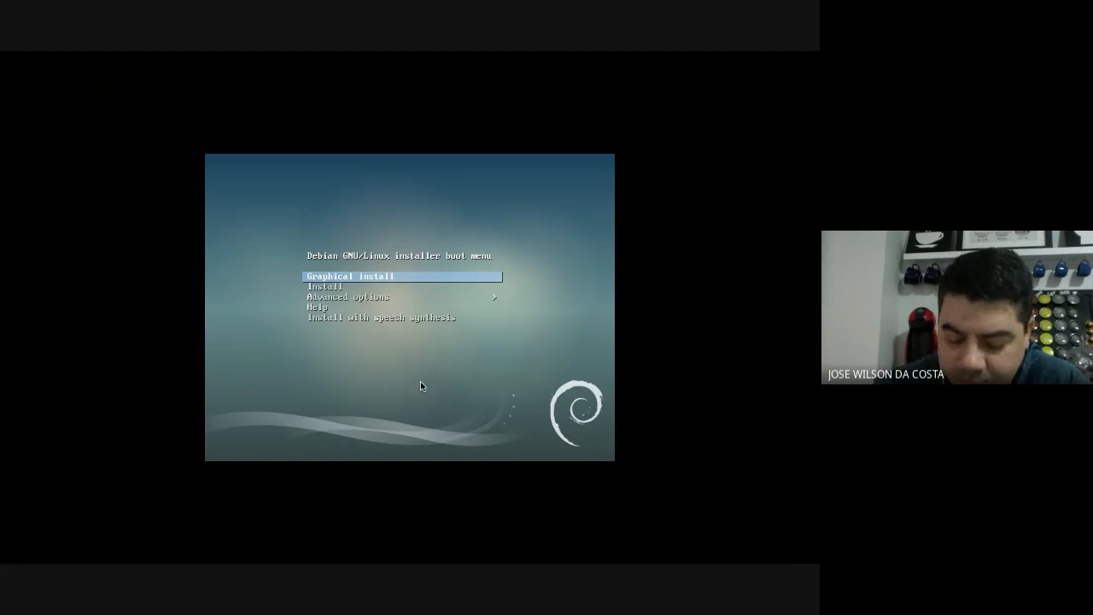
key(Down)
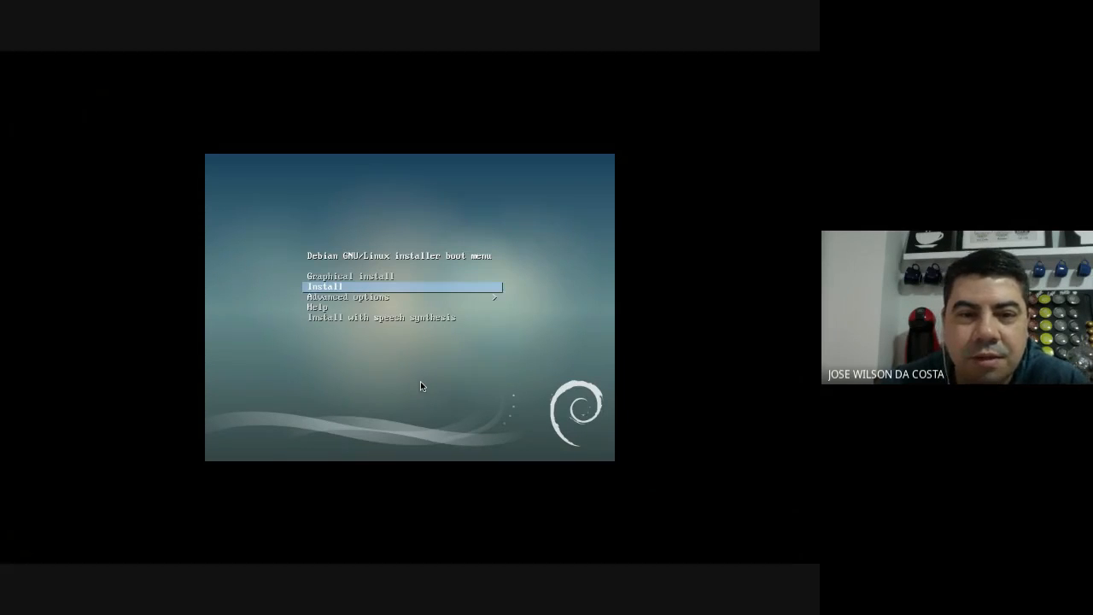
key(Up)
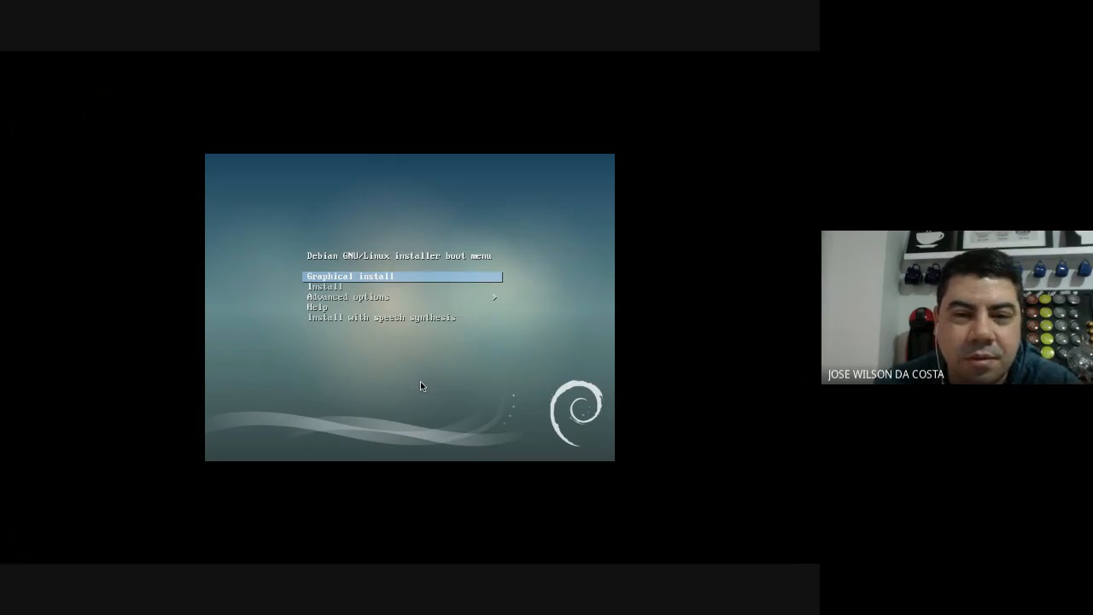
key(Down)
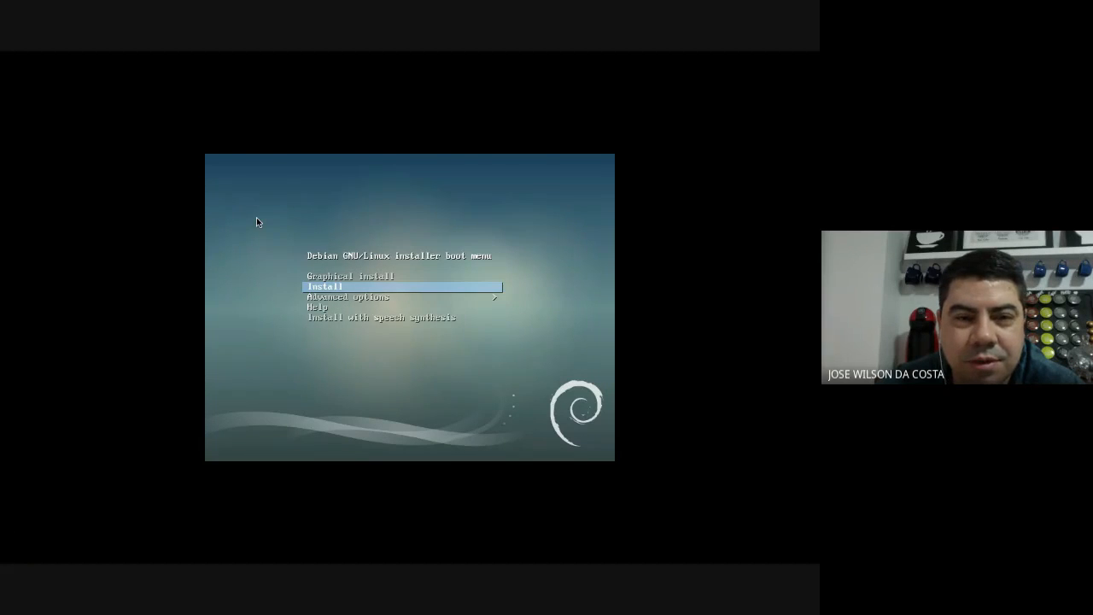
key(Escape)
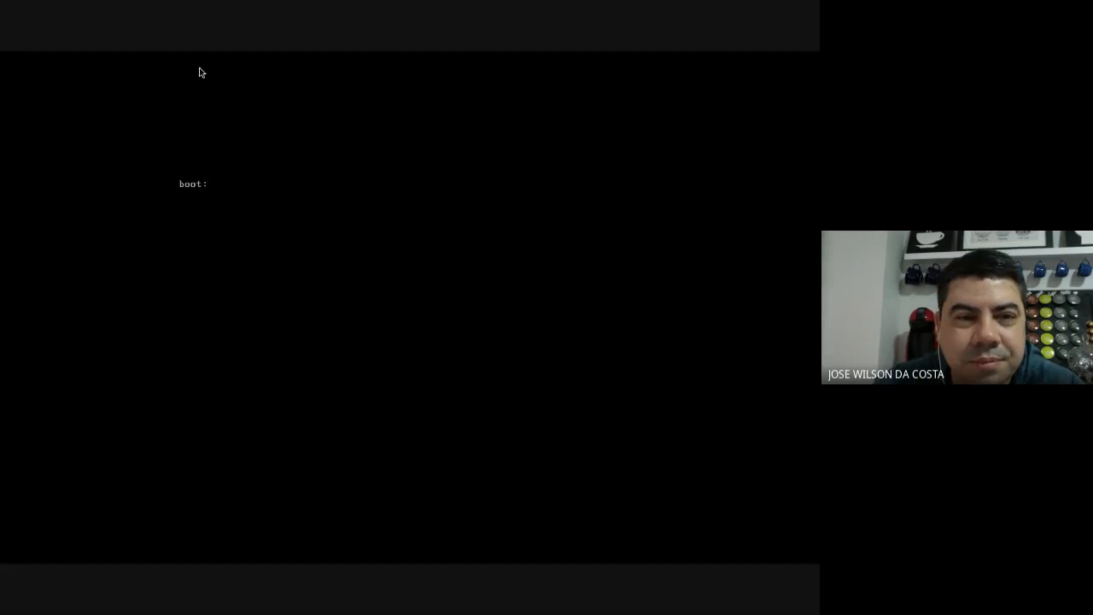
- Take the VM out of full screen and close it with 'Save the machine state'
mouse_move(361, 53)
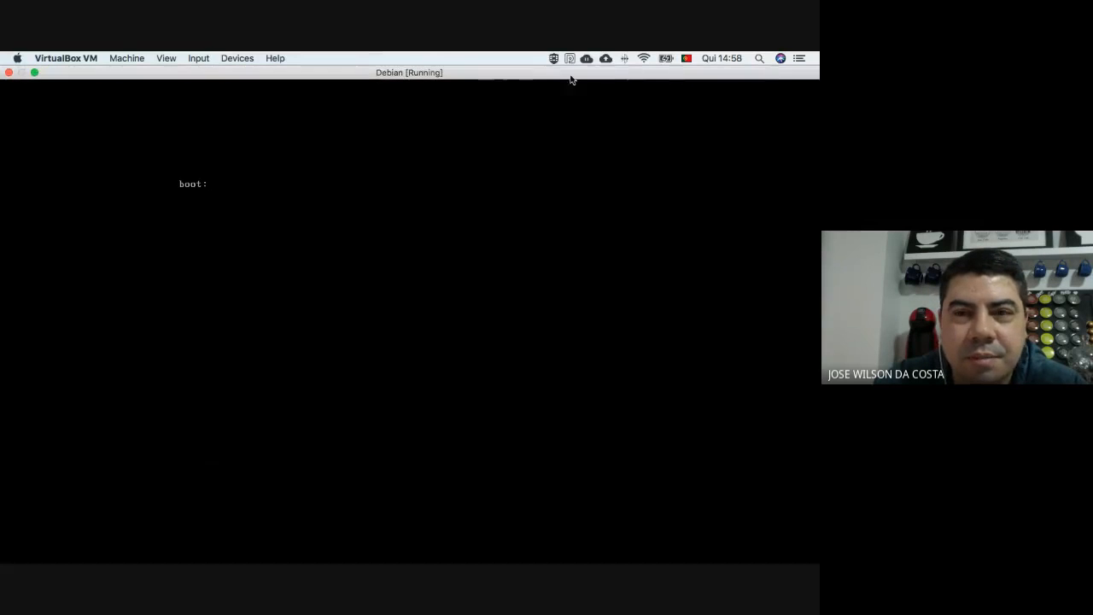
click(34, 71)
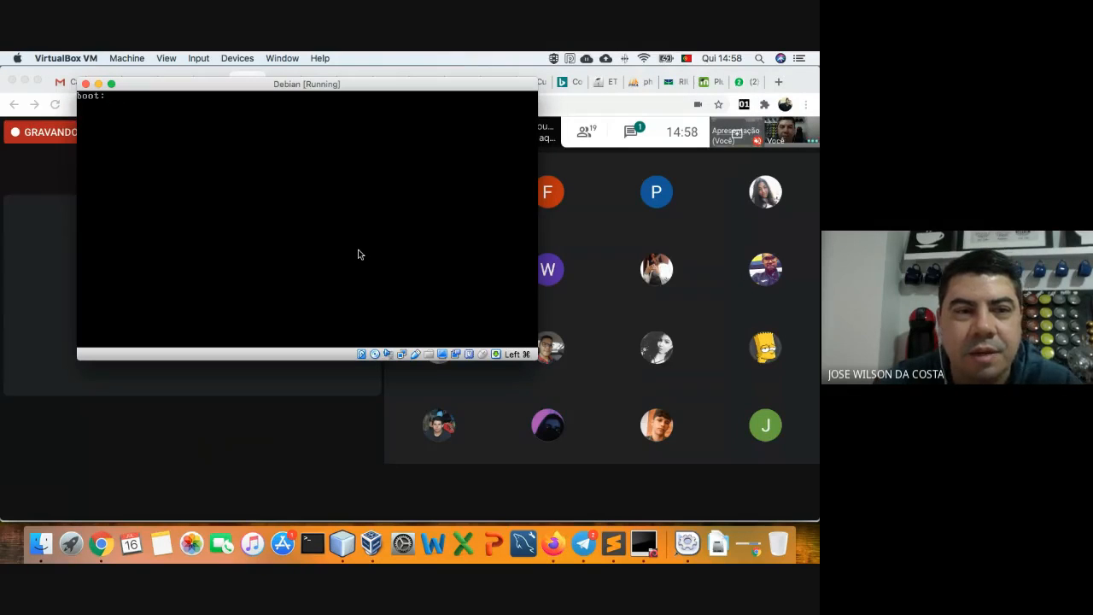
click(83, 83)
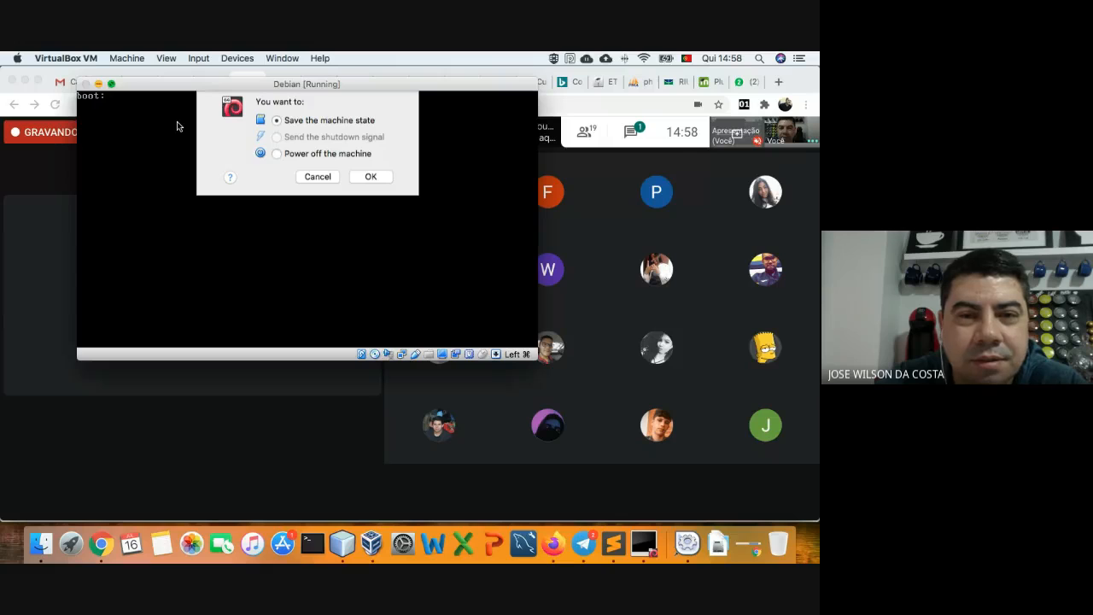
click(291, 165)
click(315, 186)
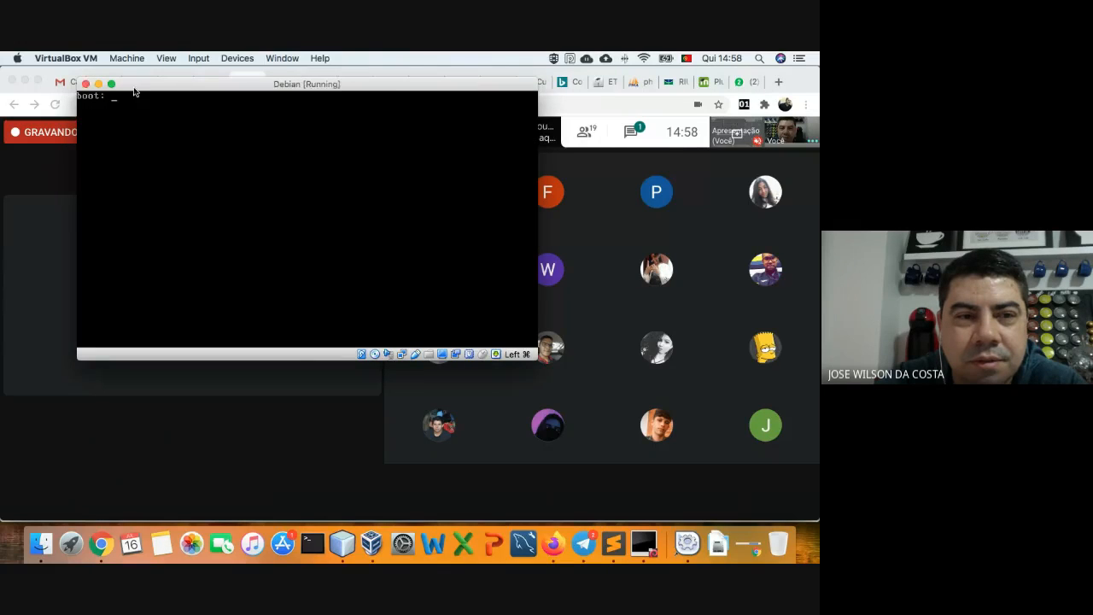
click(86, 83)
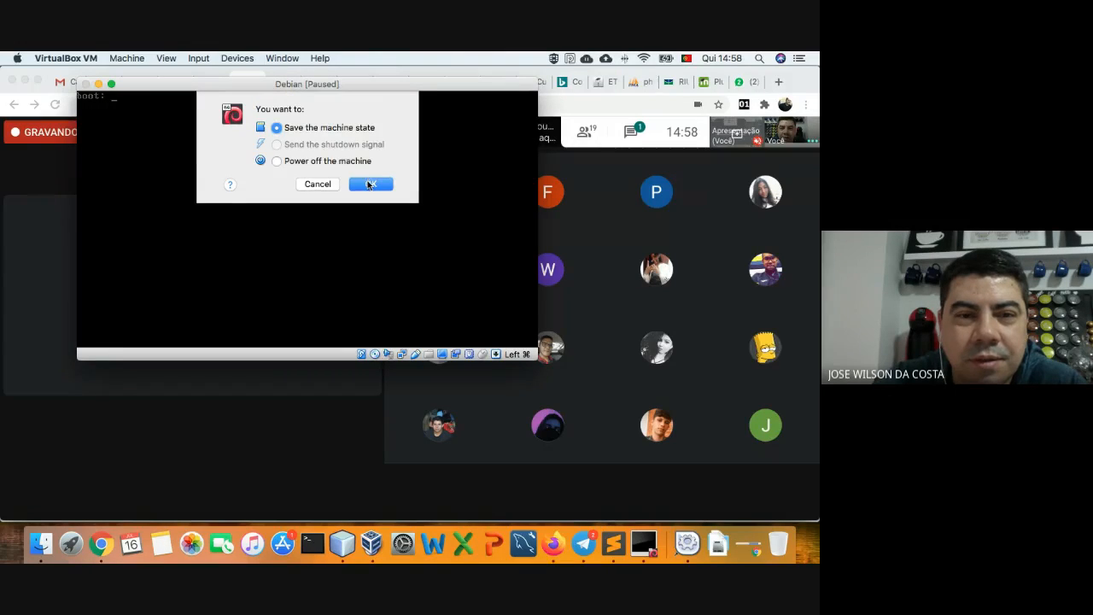
click(369, 184)
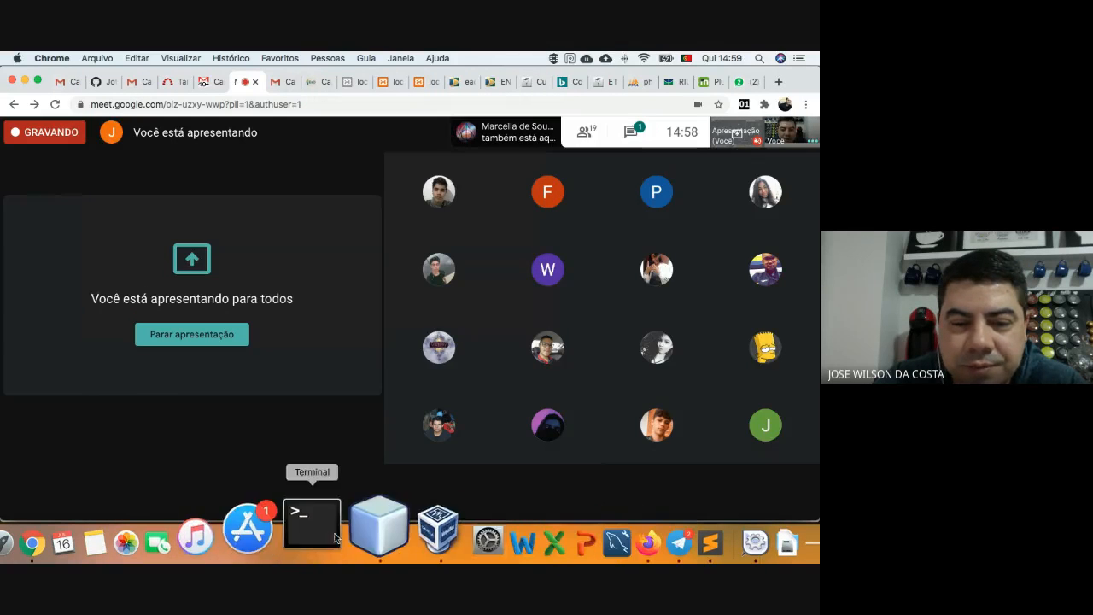
- Start the Debian VM from VirtualBox Manager and dismiss the keyboard capture notice
click(388, 534)
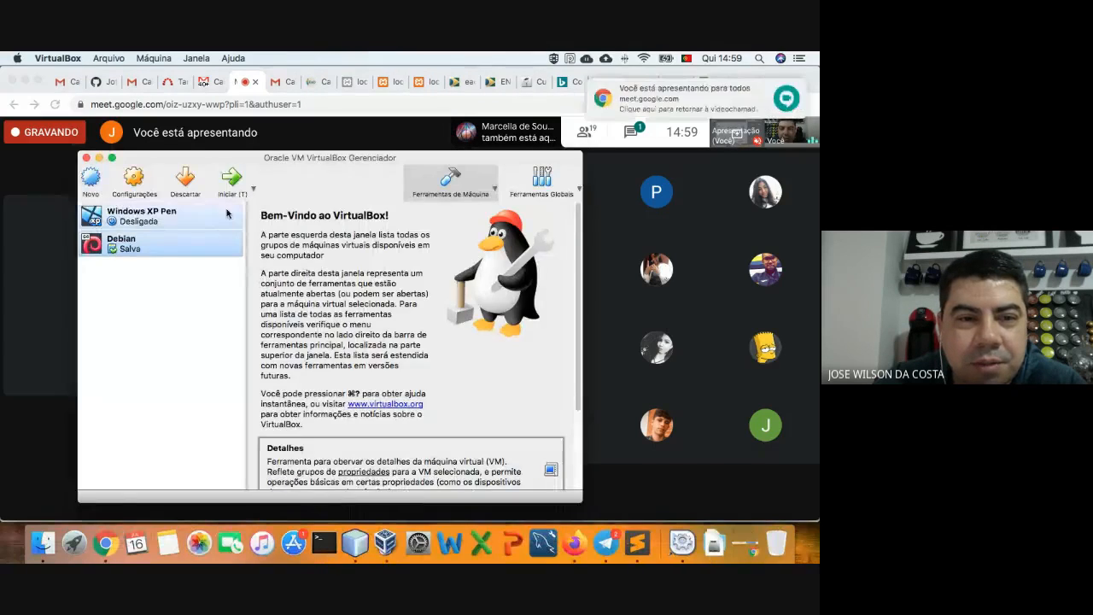
click(232, 178)
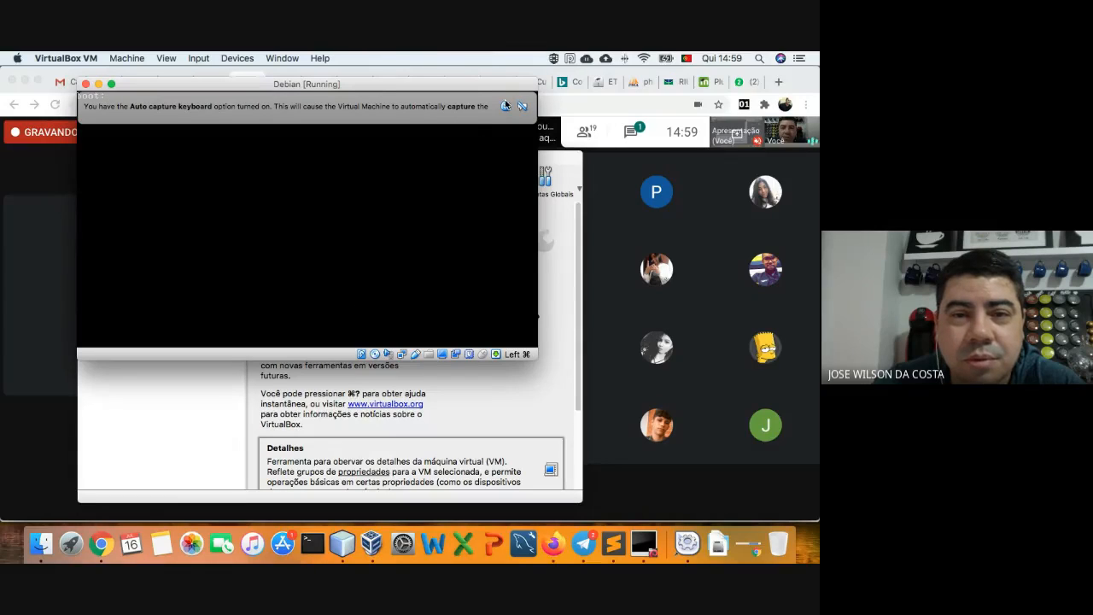
click(504, 104)
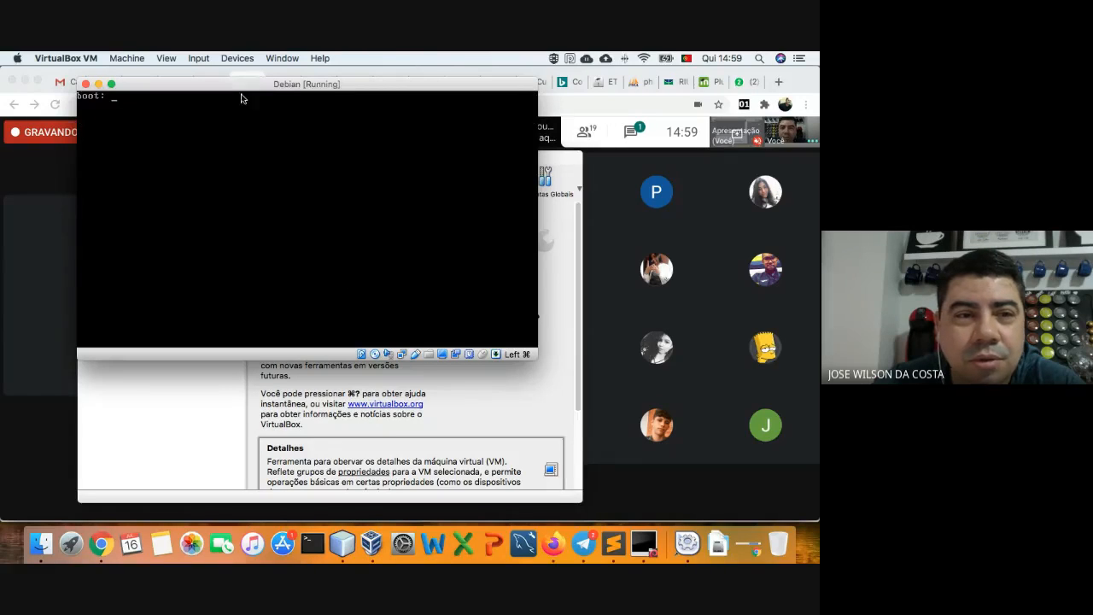
- Try the menu command at the boot: prompt
click(85, 84)
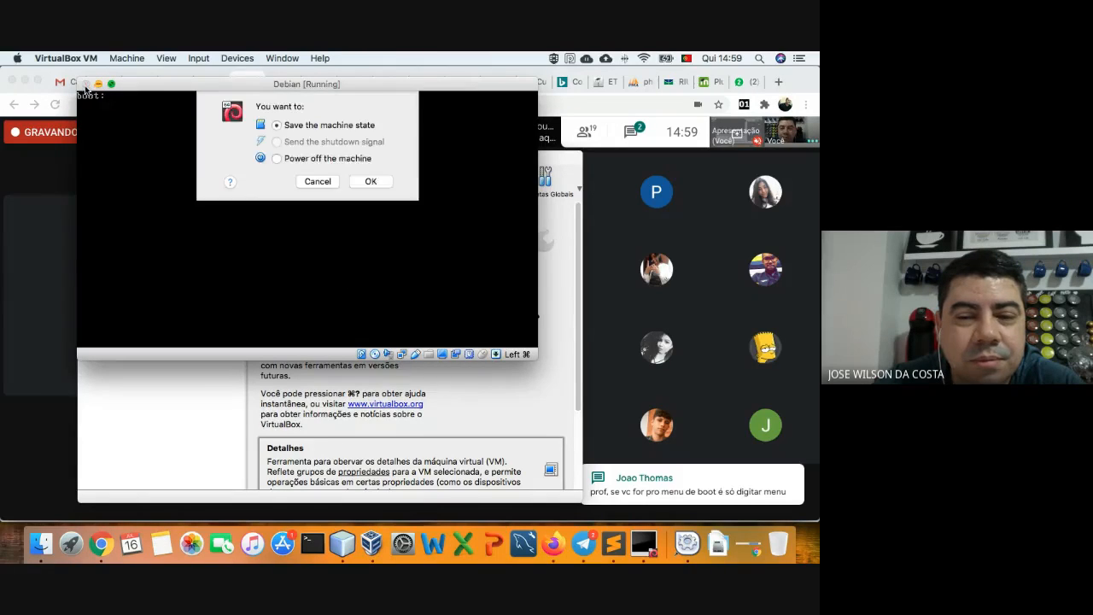
click(300, 183)
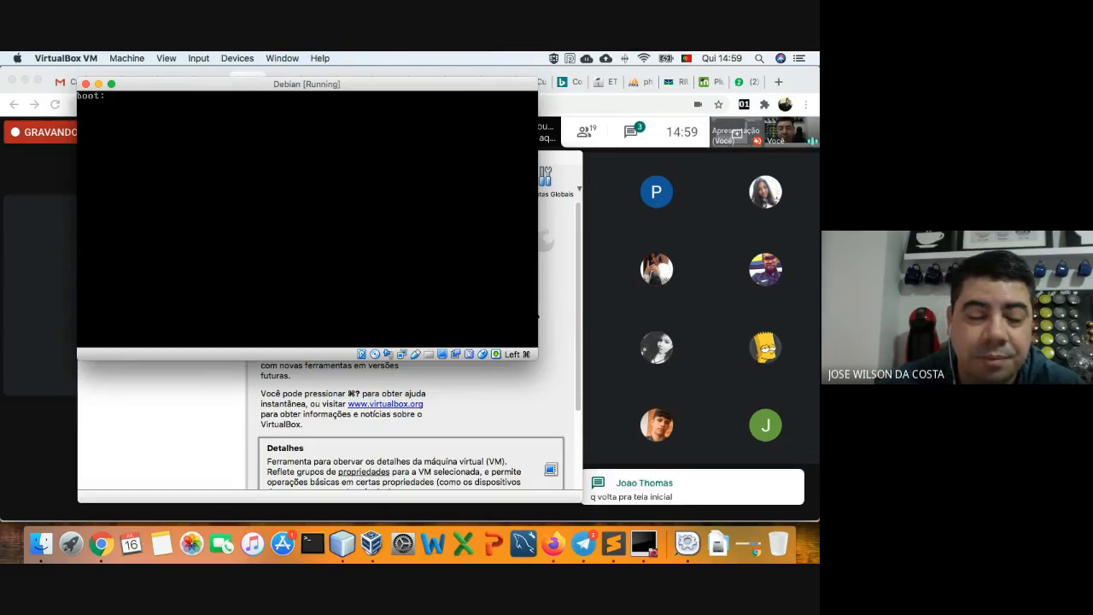
text(menu)
key(Return)
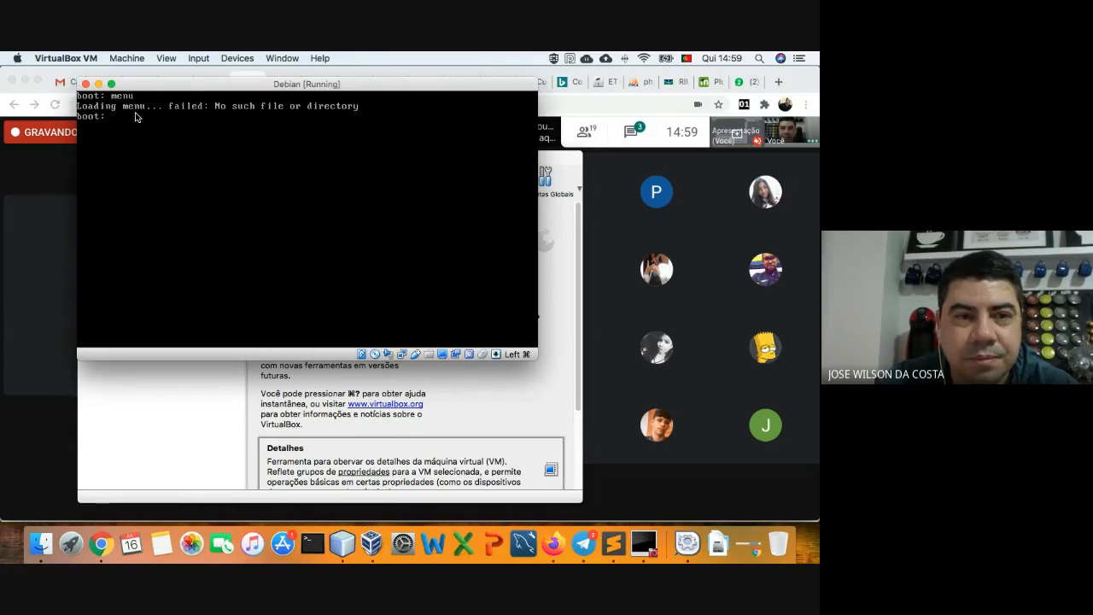
- Power off the Debian VM by closing its window
click(87, 84)
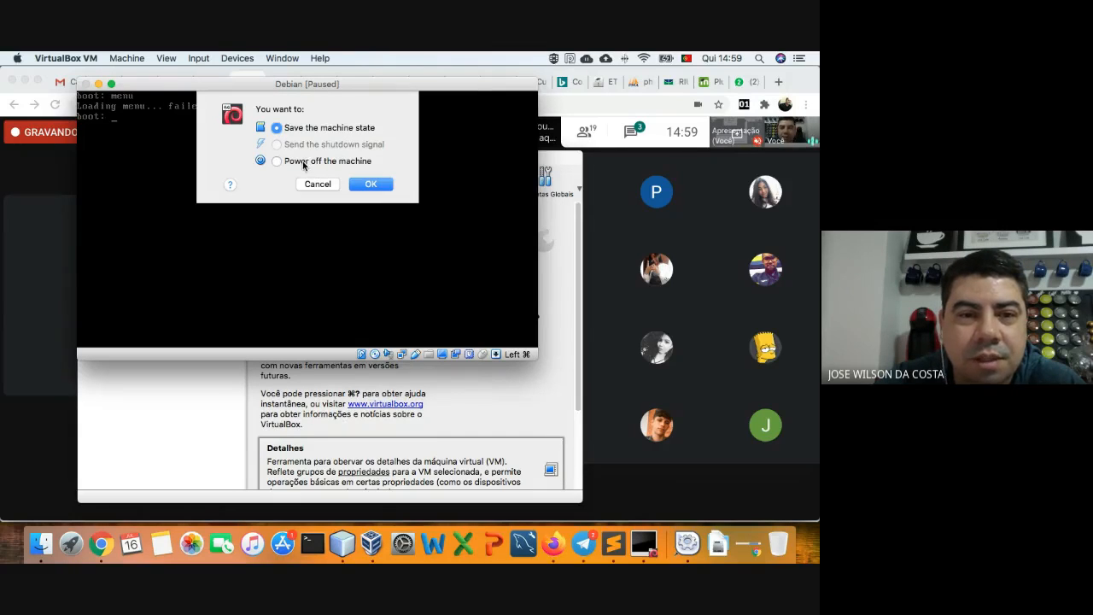
click(305, 162)
key(Return)
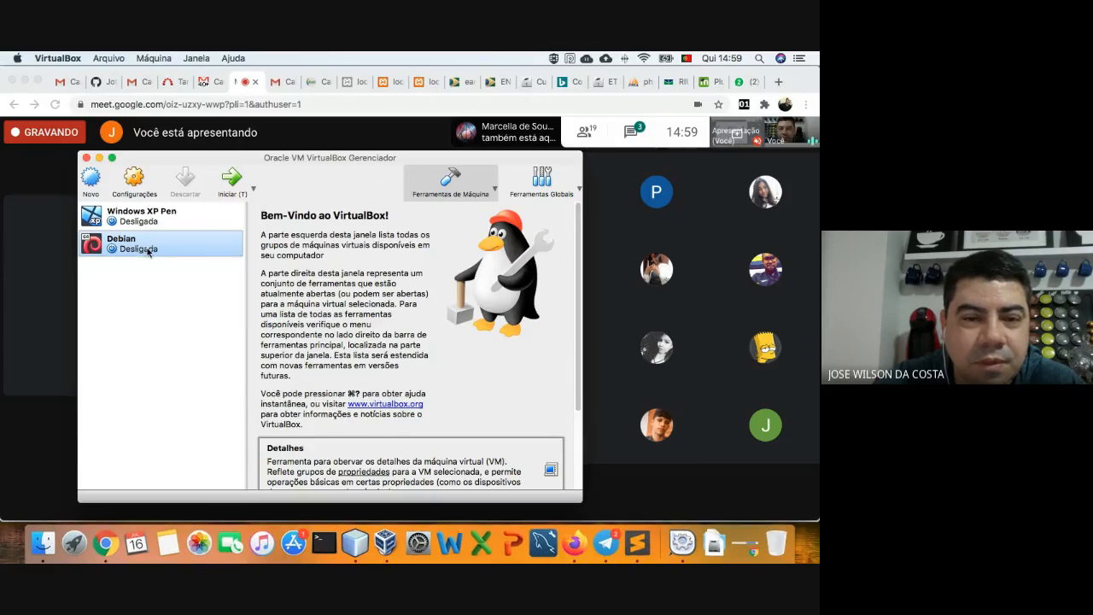
- Start the Debian VM again and enlarge its window
click(230, 188)
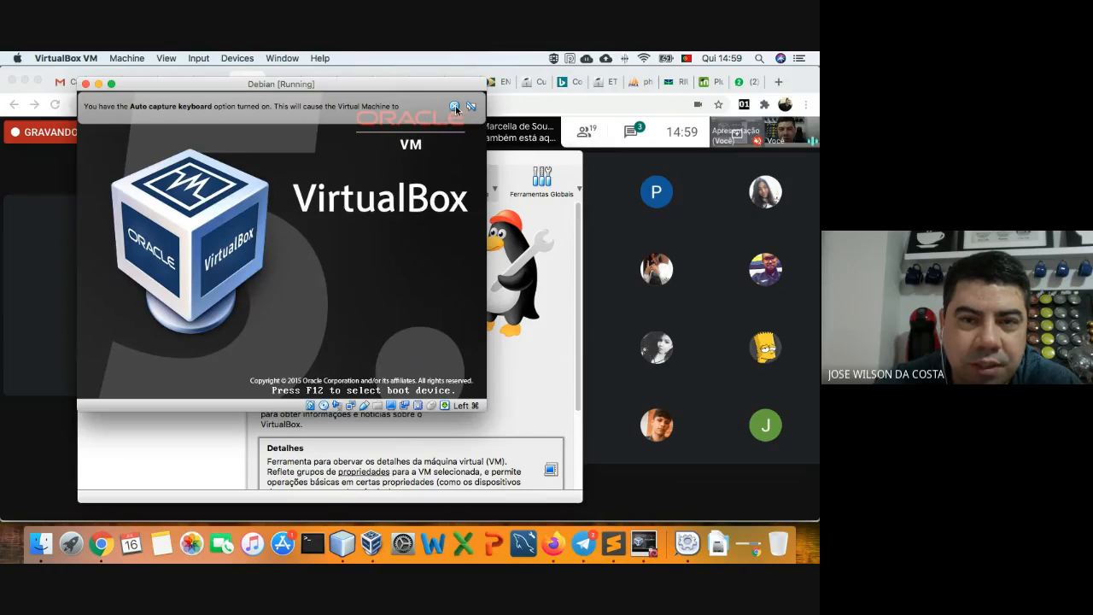
click(455, 107)
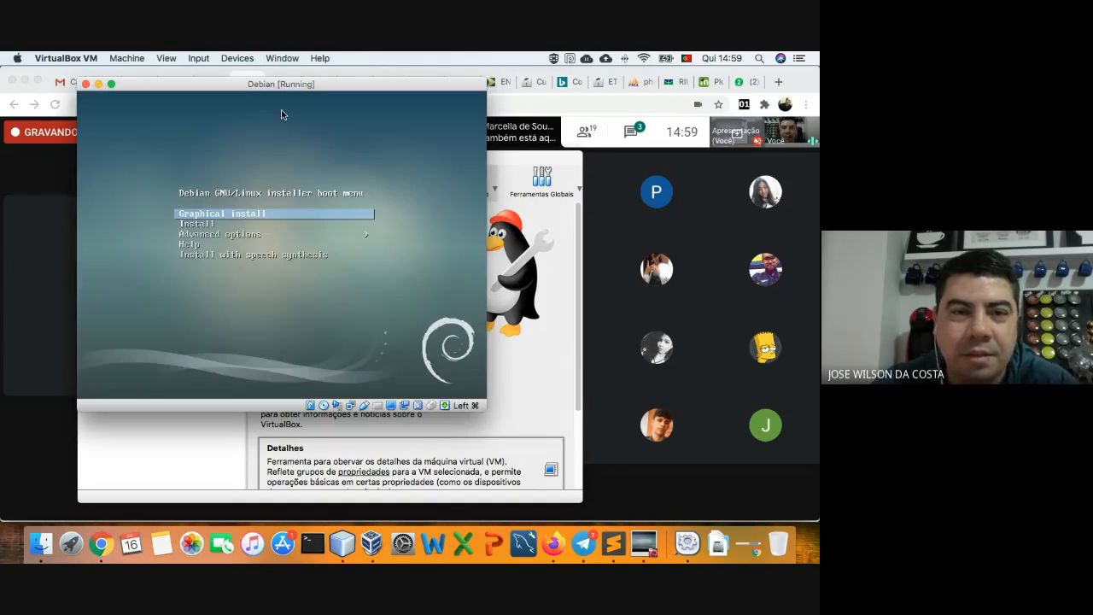
drag(78, 84, 104, 68)
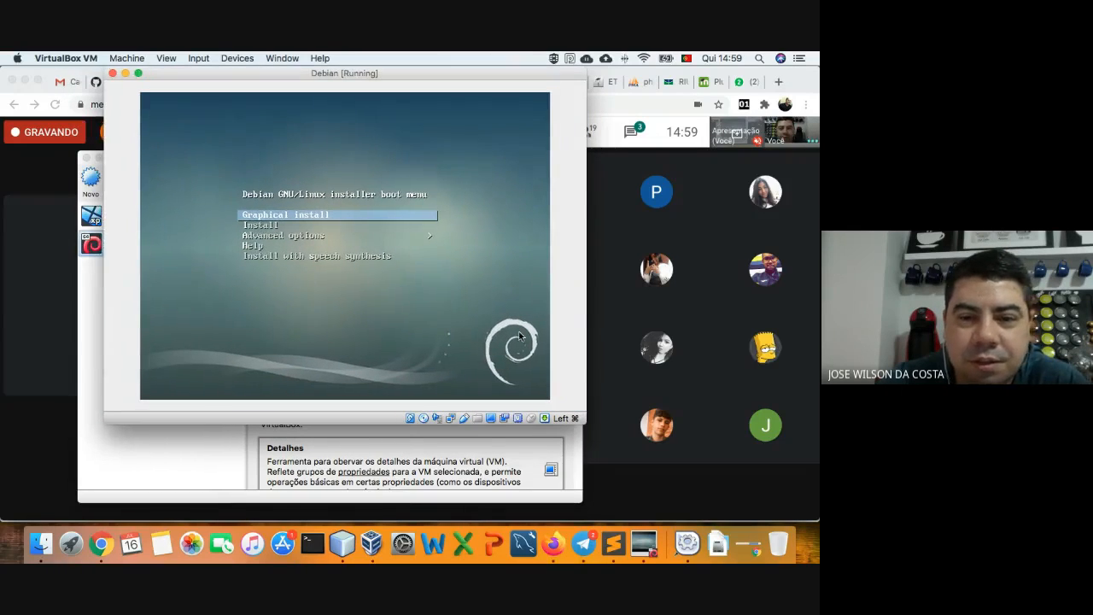
drag(586, 424, 632, 480)
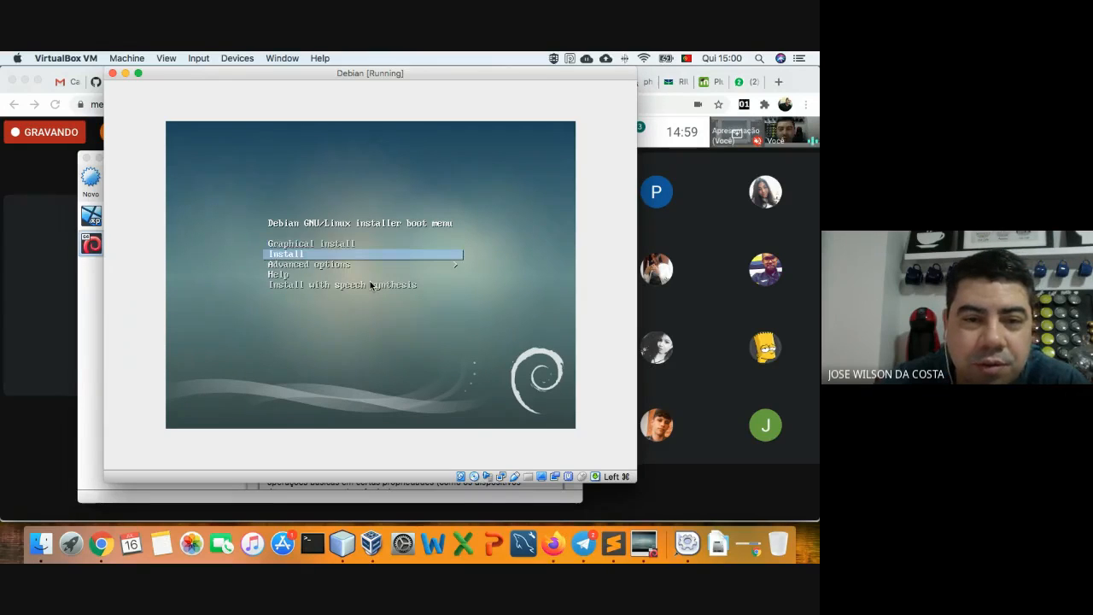
- Launch Graphical install from the installer boot menu
key(Down)
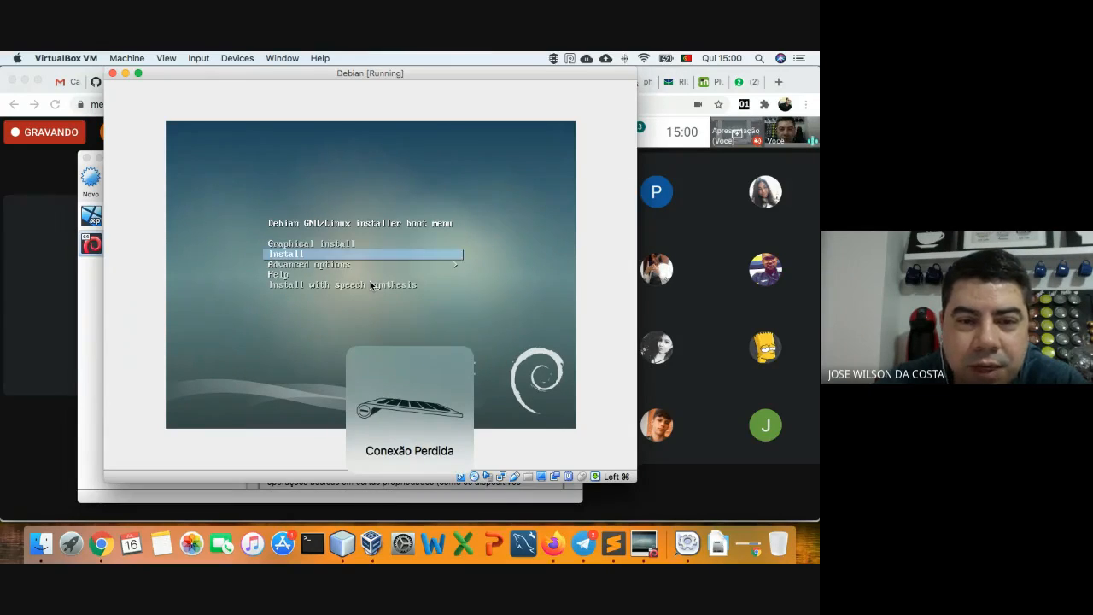
key(Up)
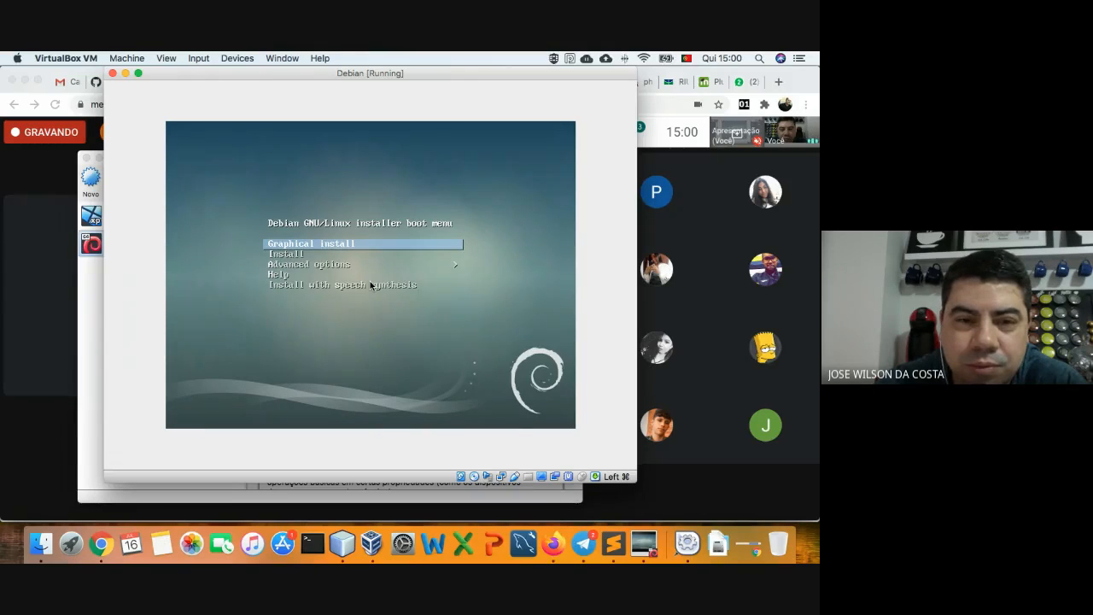
key(Return)
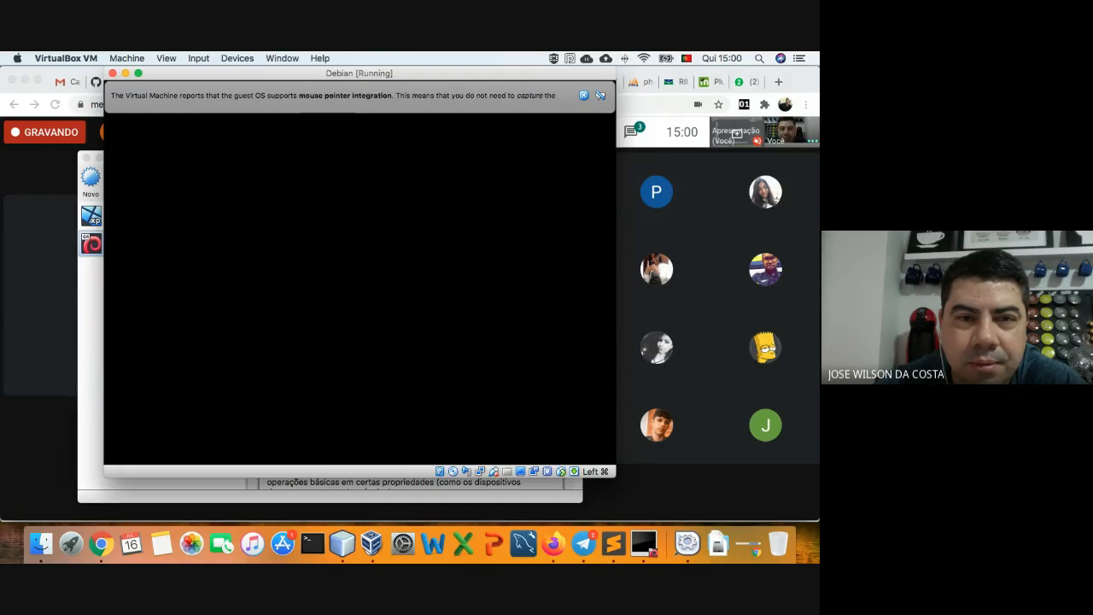
- Enlarge the VM window and select Portuguese (Brazil) in the installer language list
click(584, 94)
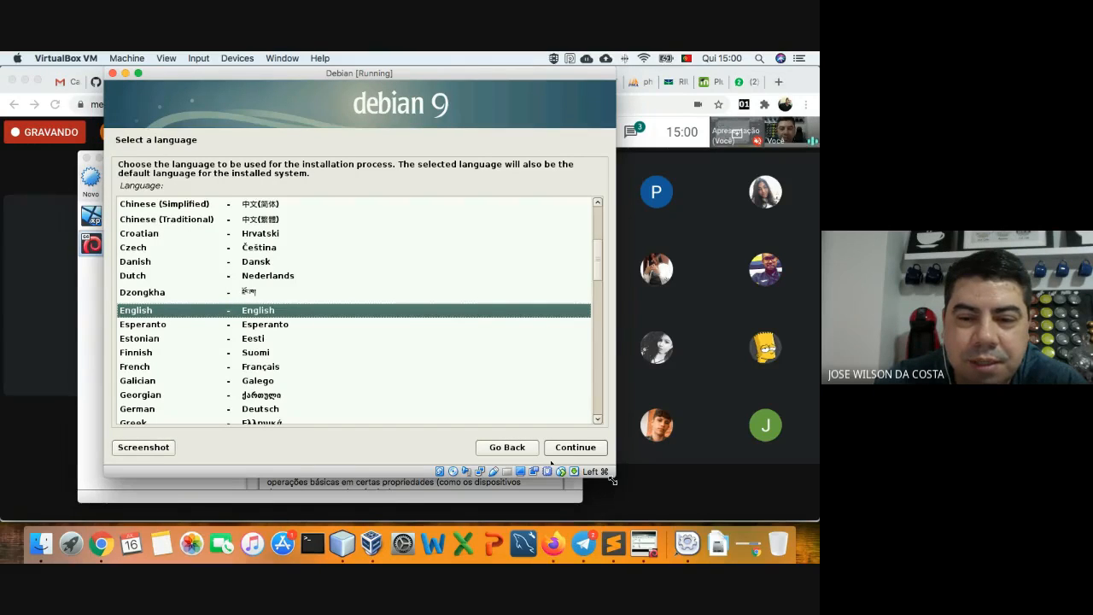
drag(613, 481, 700, 514)
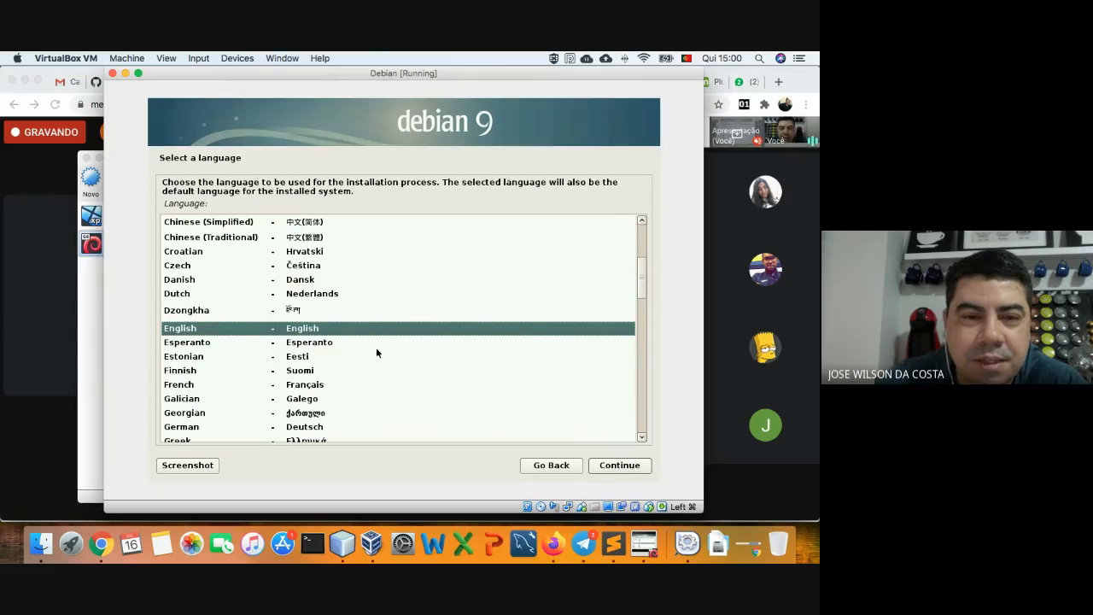
key(Down)
key(Down)
key(Down)
key(Down)
key(Down)
key(Down)
key(Down)
key(Down)
key(Down)
key(Down)
key(Down)
key(Down)
key(Down)
key(Down)
key(Down)
key(Down)
key(Down)
key(Down)
key(Down)
key(Down)
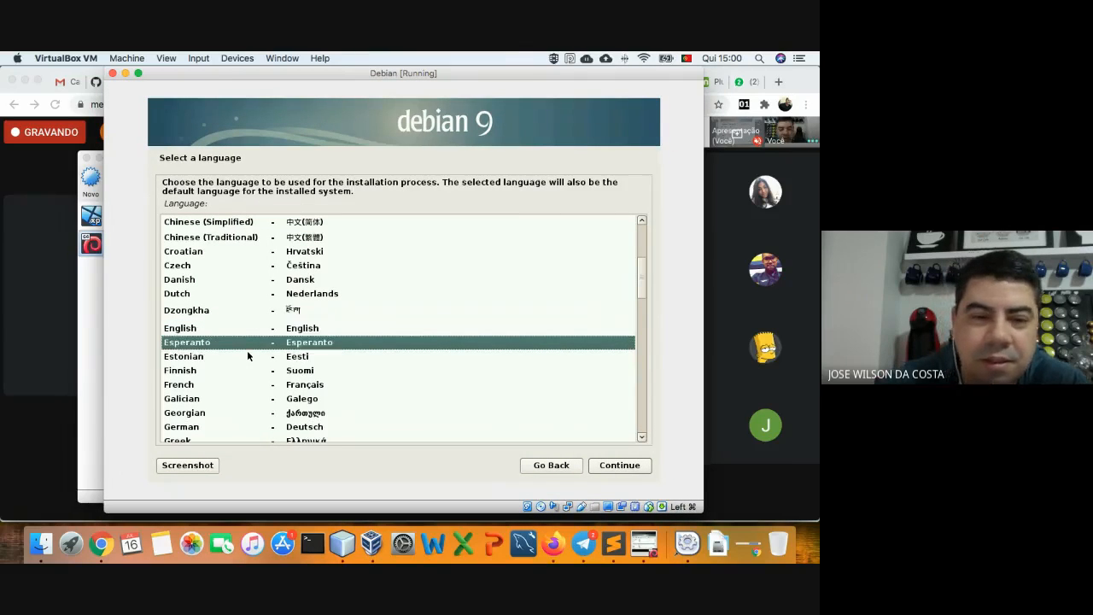
key(Down)
key(Down)
key(Down)
key(Down)
key(Down)
key(Down)
key(Down)
key(Down)
key(Down)
key(Down)
key(Down)
key(Down)
key(Down)
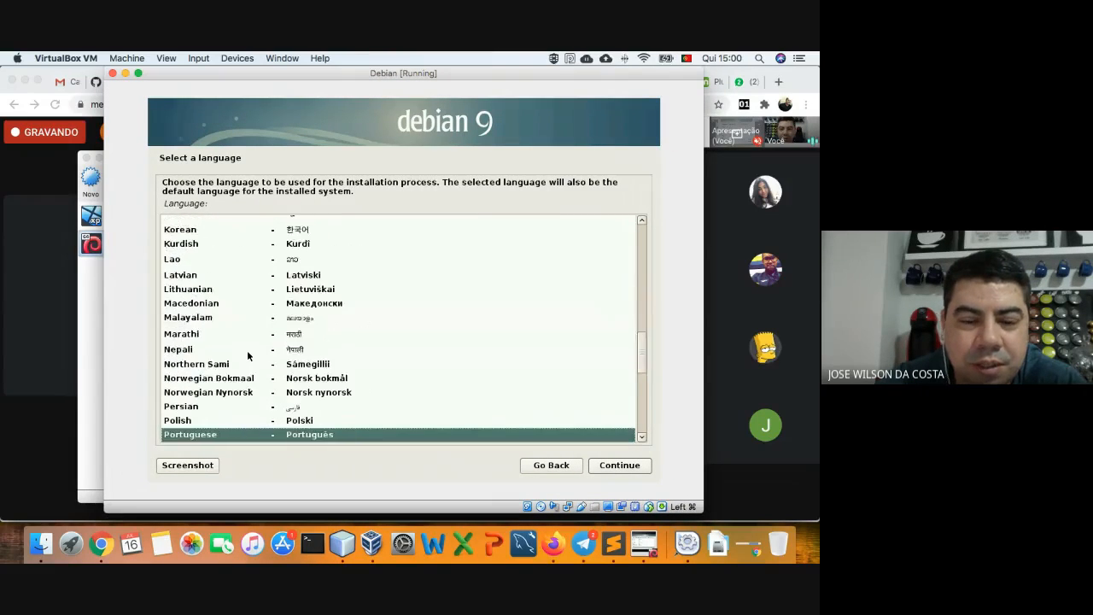
text(p)
key(Down)
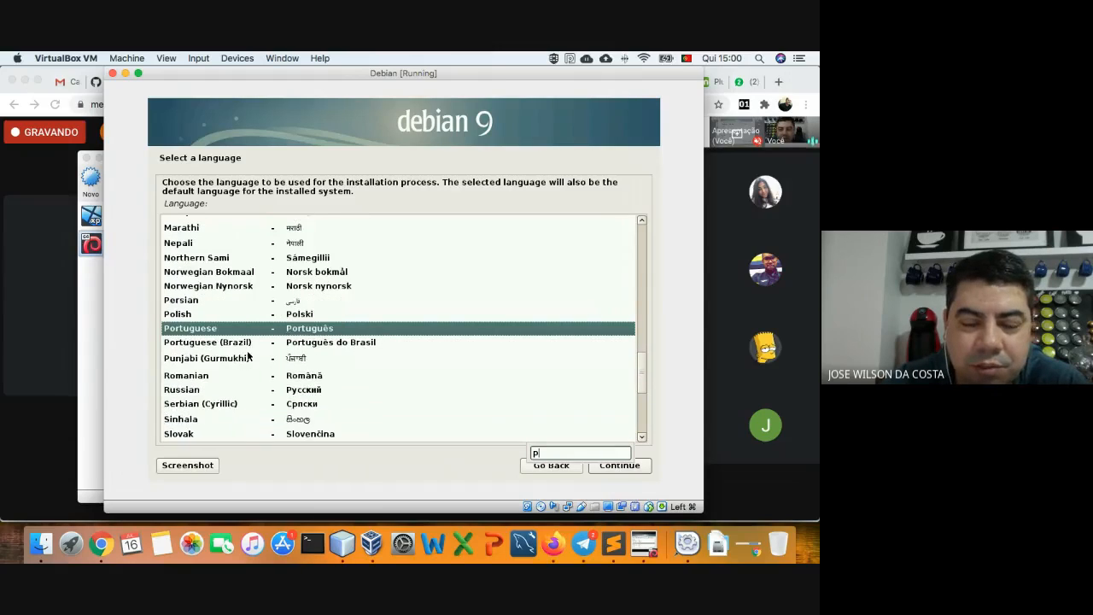
key(Down)
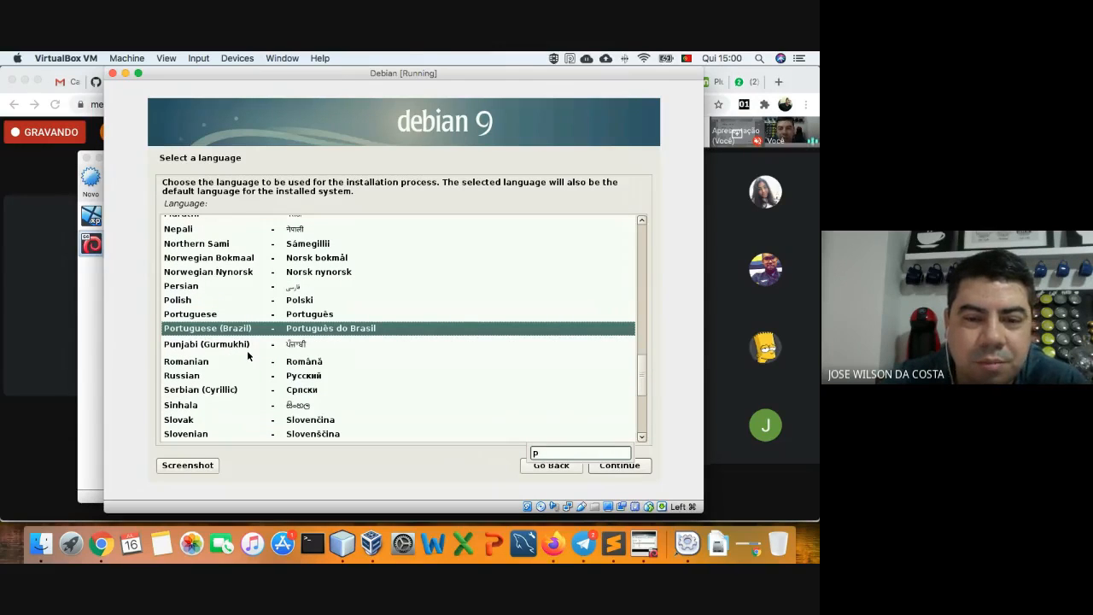
- Confirm Portuguese (Brazil), location Brasil and the Português Brasileiro keyboard
click(622, 466)
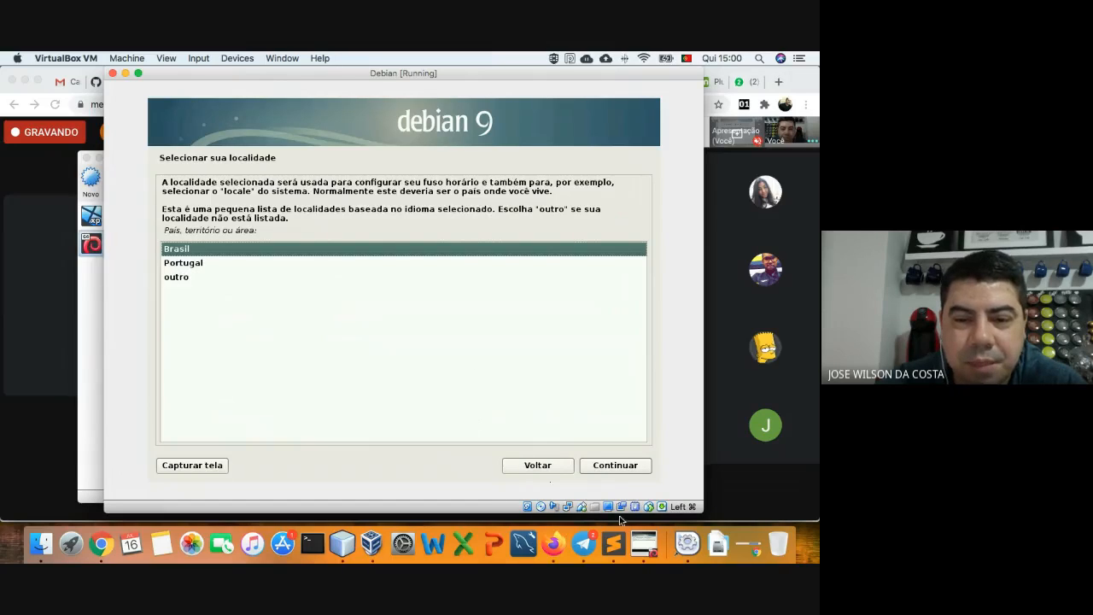
click(616, 466)
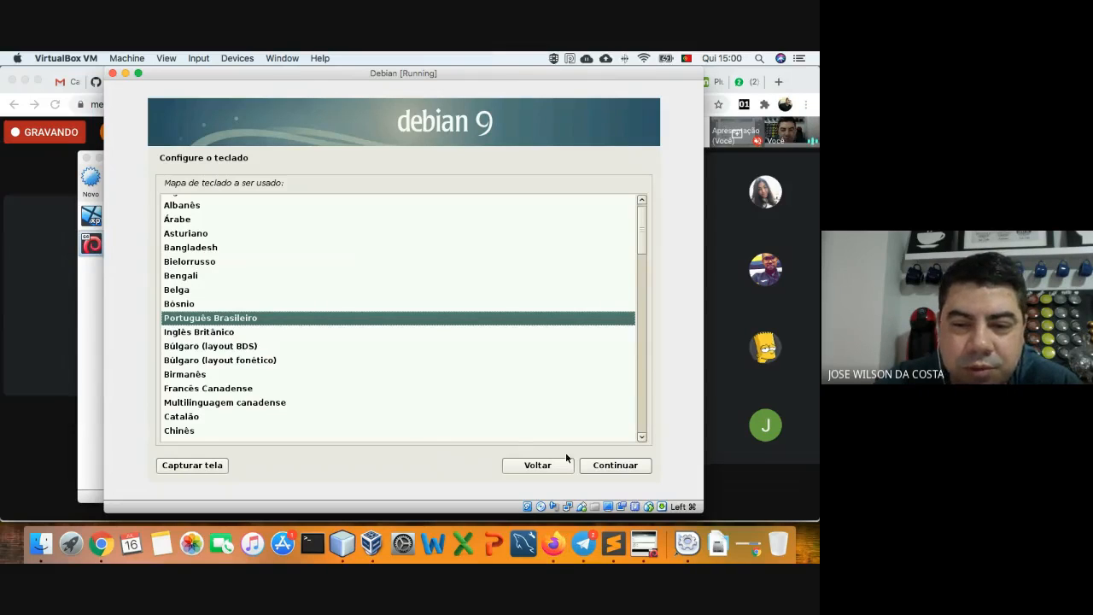
click(602, 466)
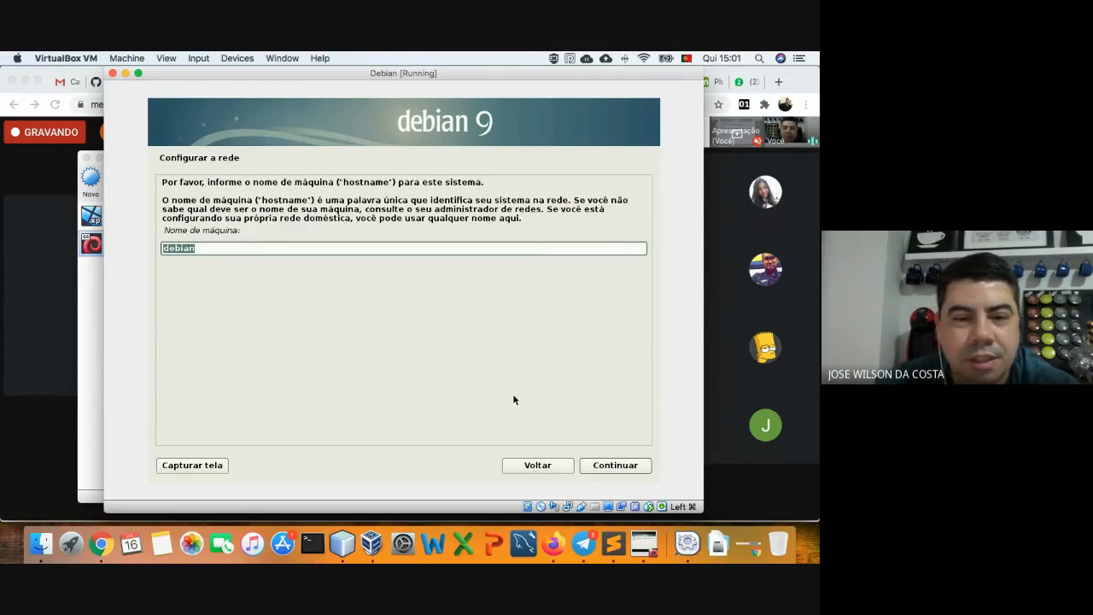
- Keep the hostname debian and set the domain name to etb.net.br
click(606, 468)
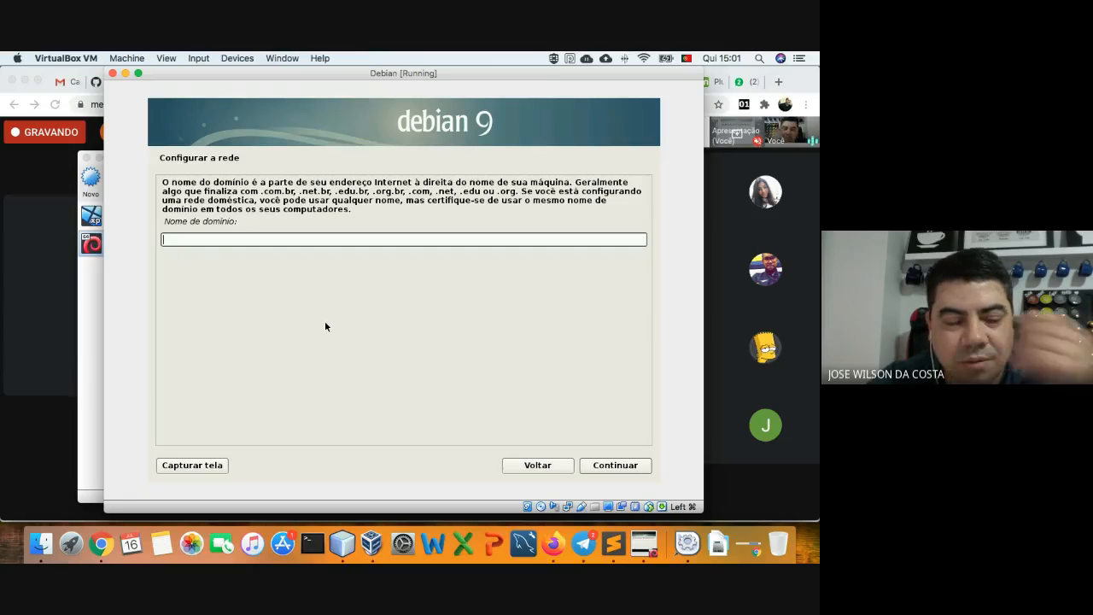
text(etb)
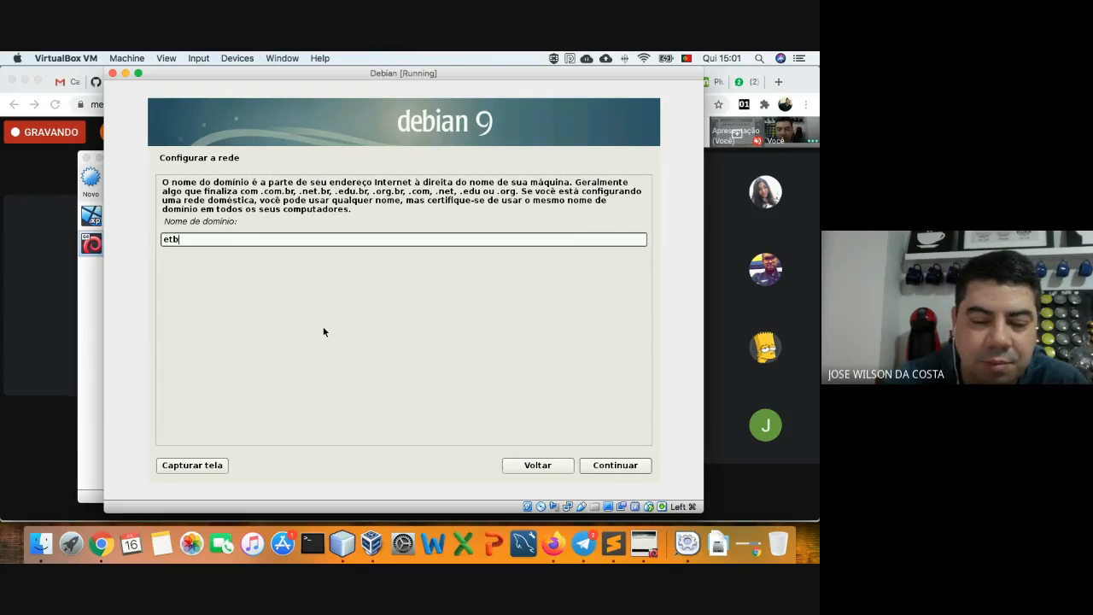
text(.net.br)
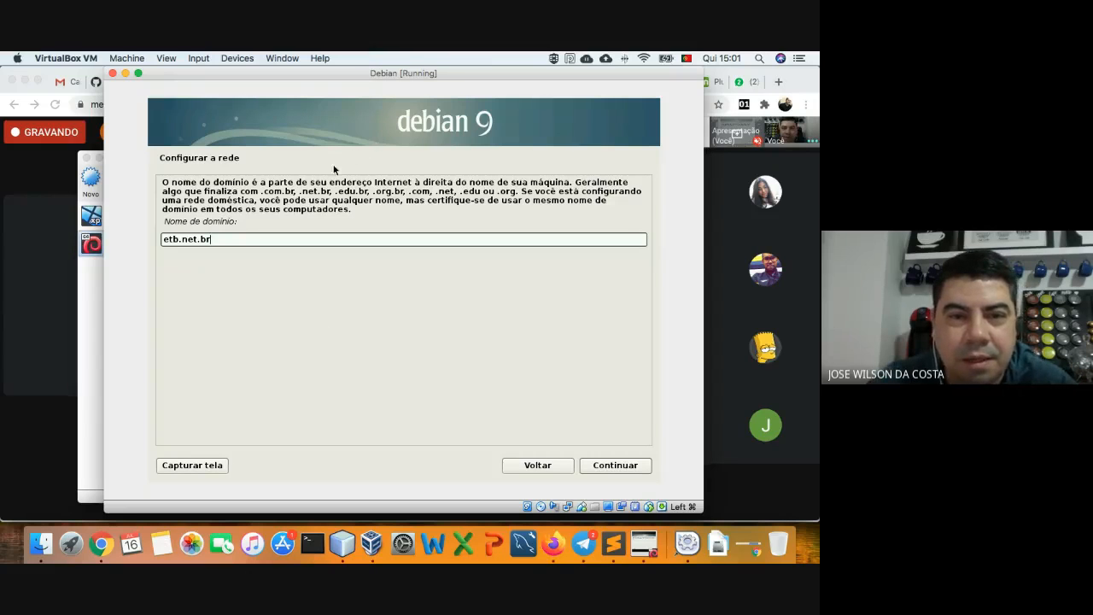
drag(202, 191, 402, 193)
click(274, 197)
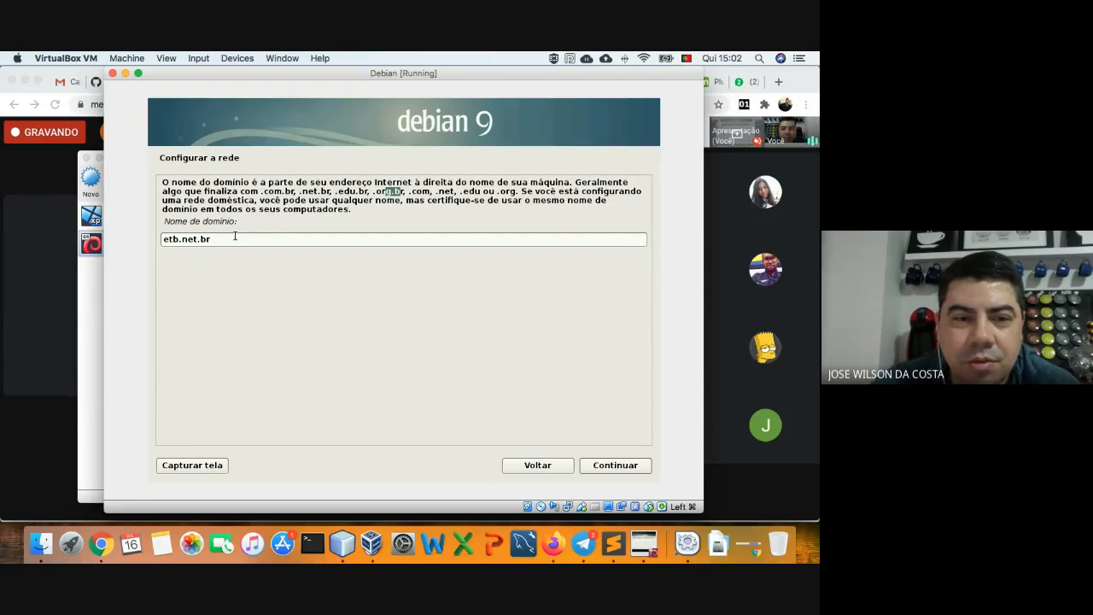
click(398, 198)
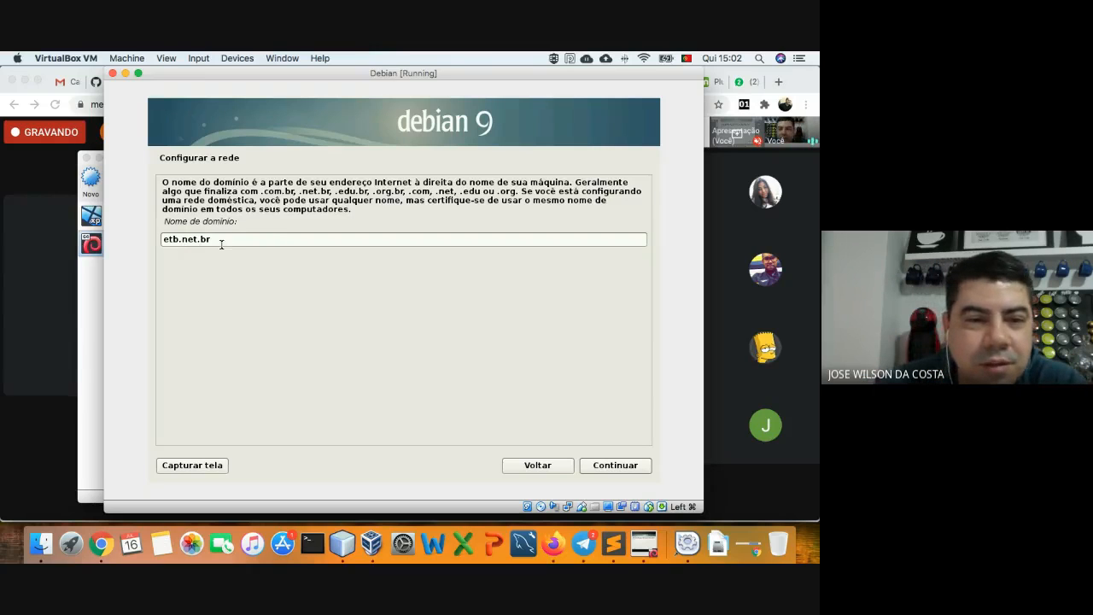
click(598, 467)
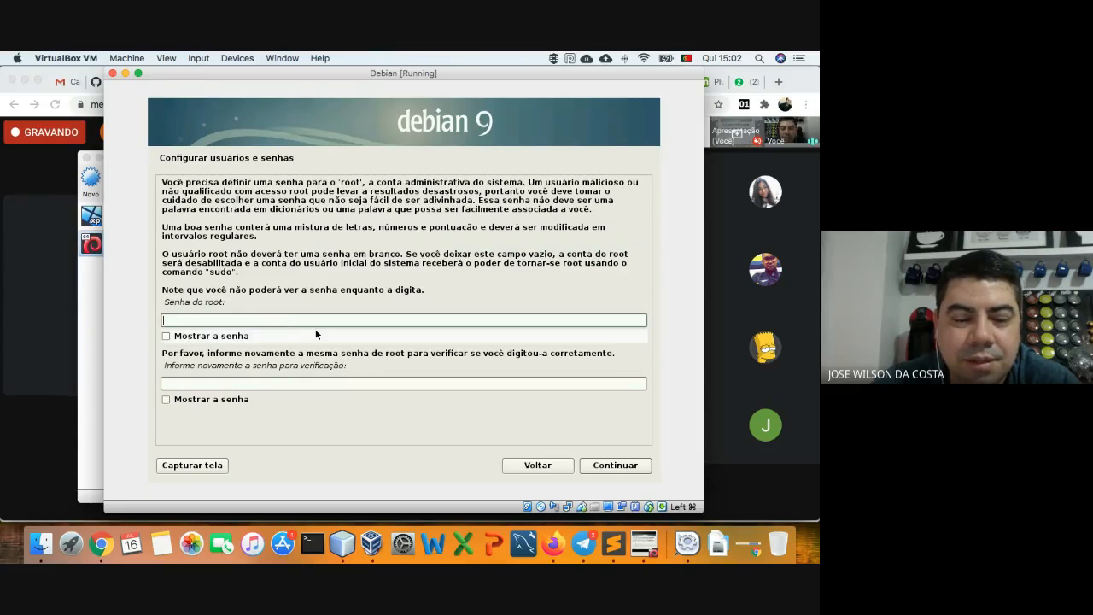
- Enter and confirm the root password, showing both fields to verify they match
text(•••)
key(Tab)
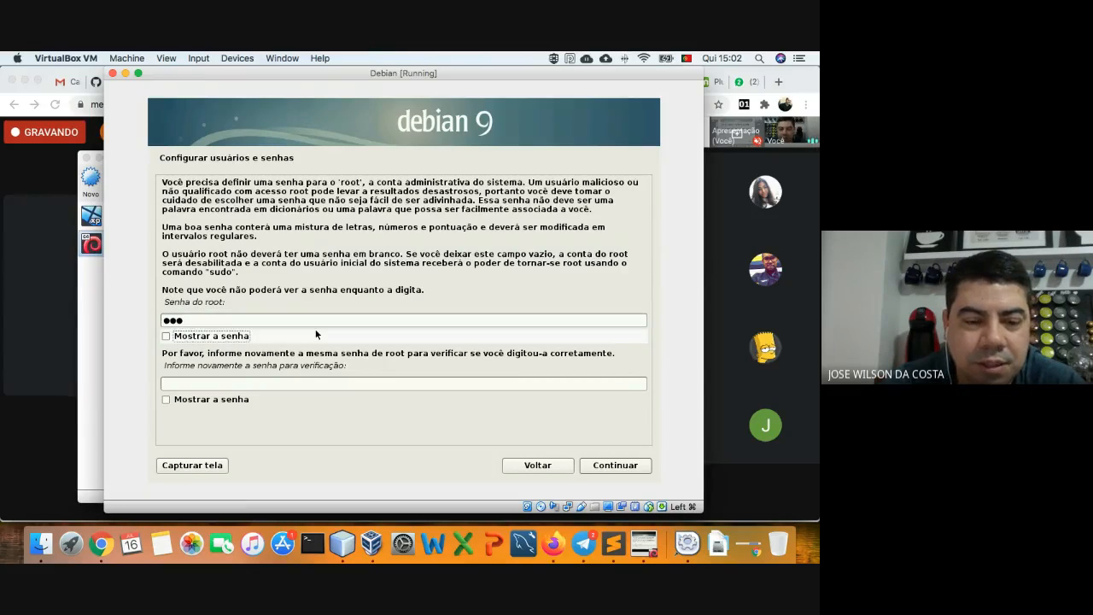
key(Tab)
text(•••)
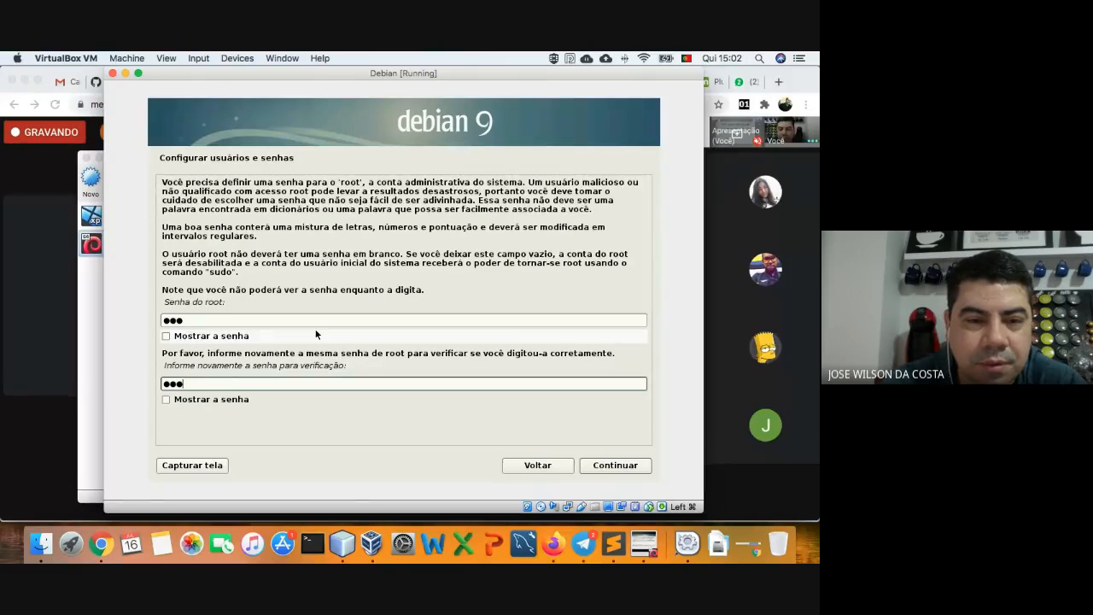
click(201, 336)
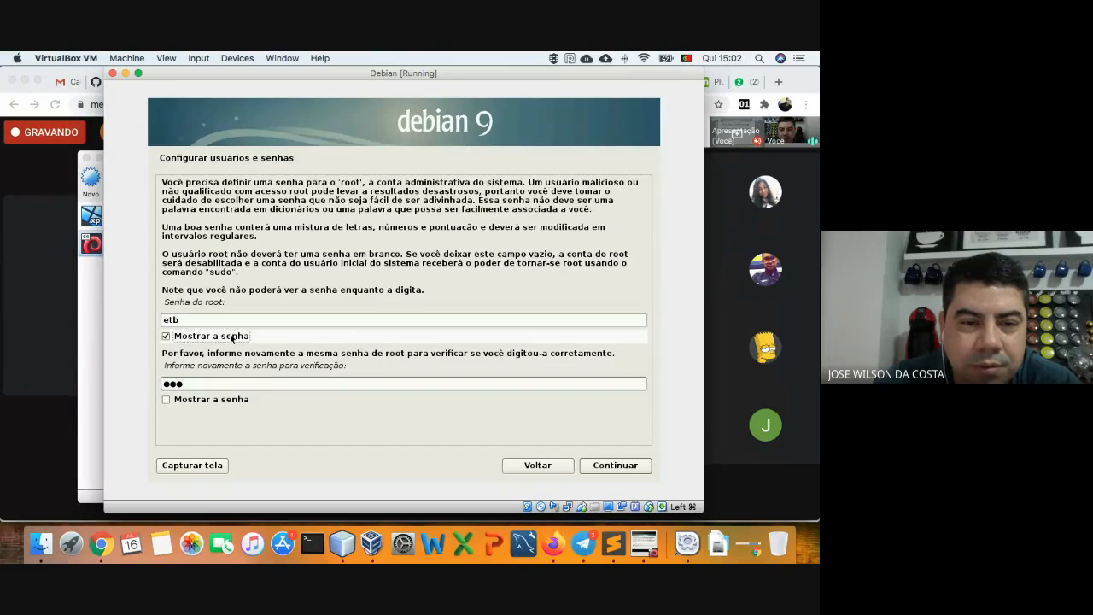
click(204, 399)
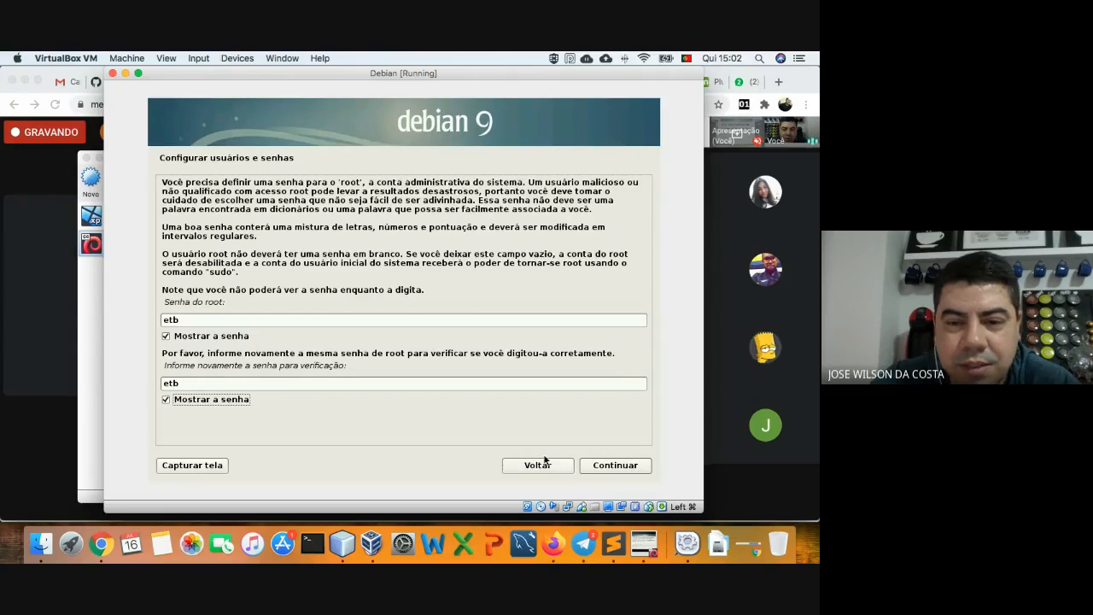
click(607, 468)
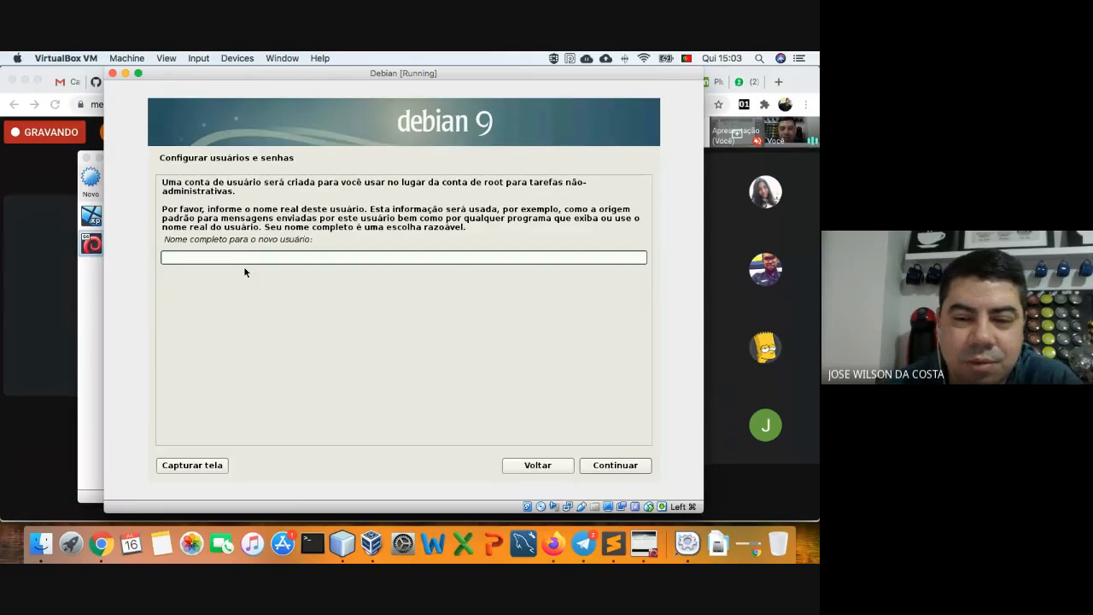
- Enter 'etb' as the new user's full name and accept the suggested username
text(etb)
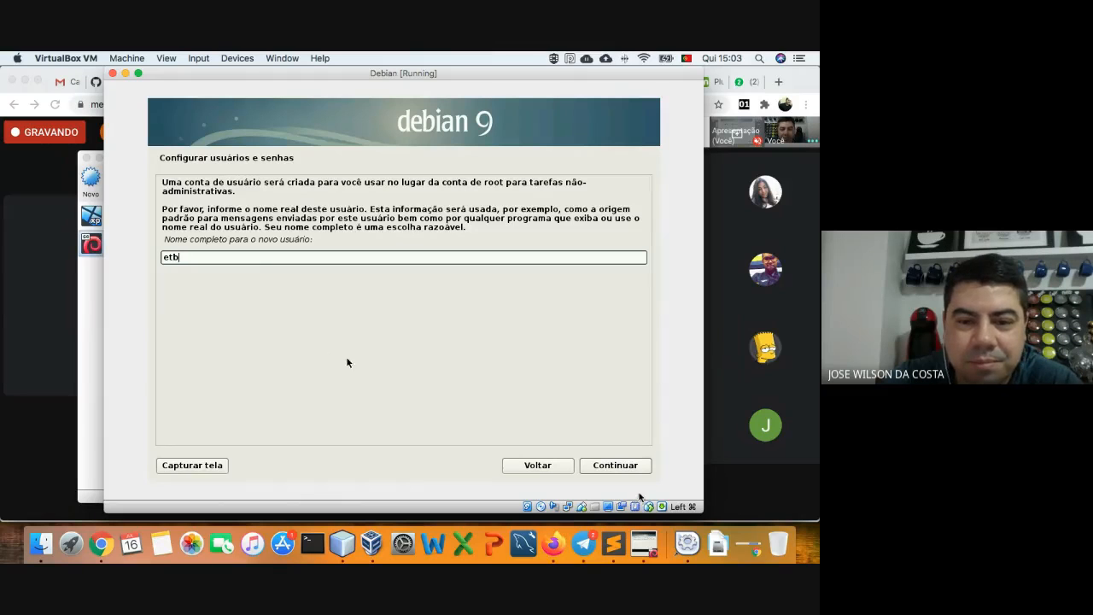
click(616, 471)
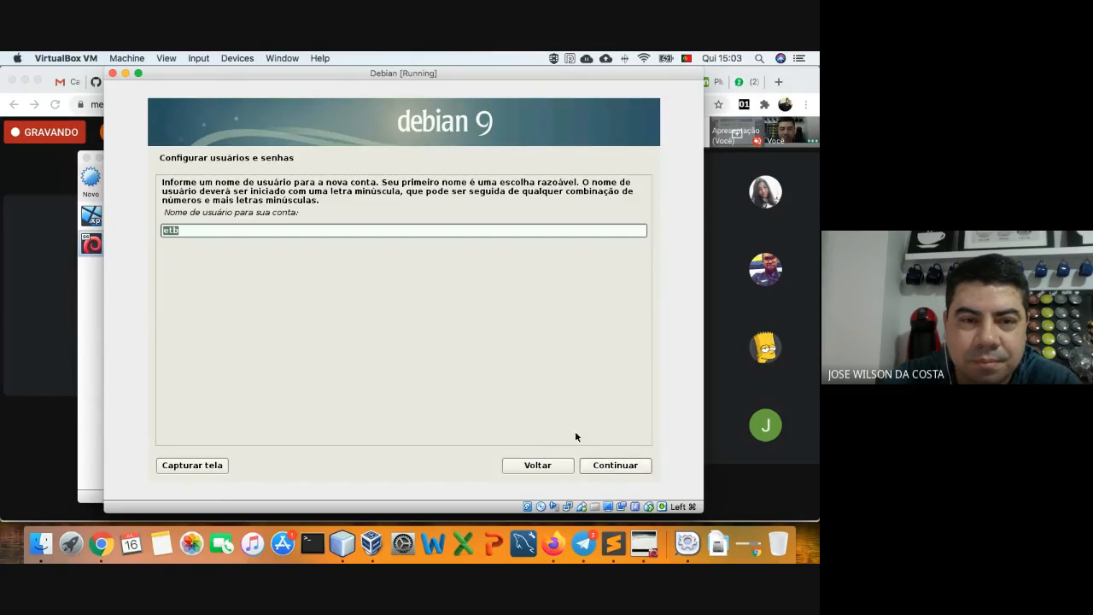
click(602, 465)
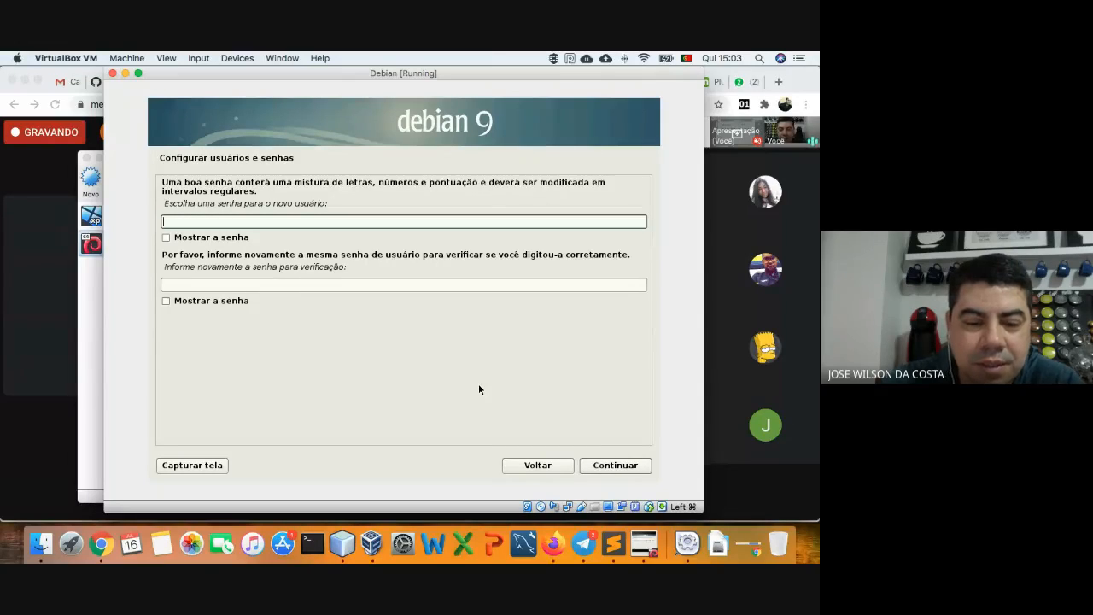
- Type and confirm the user password, revealing both fields to check them
text(123)
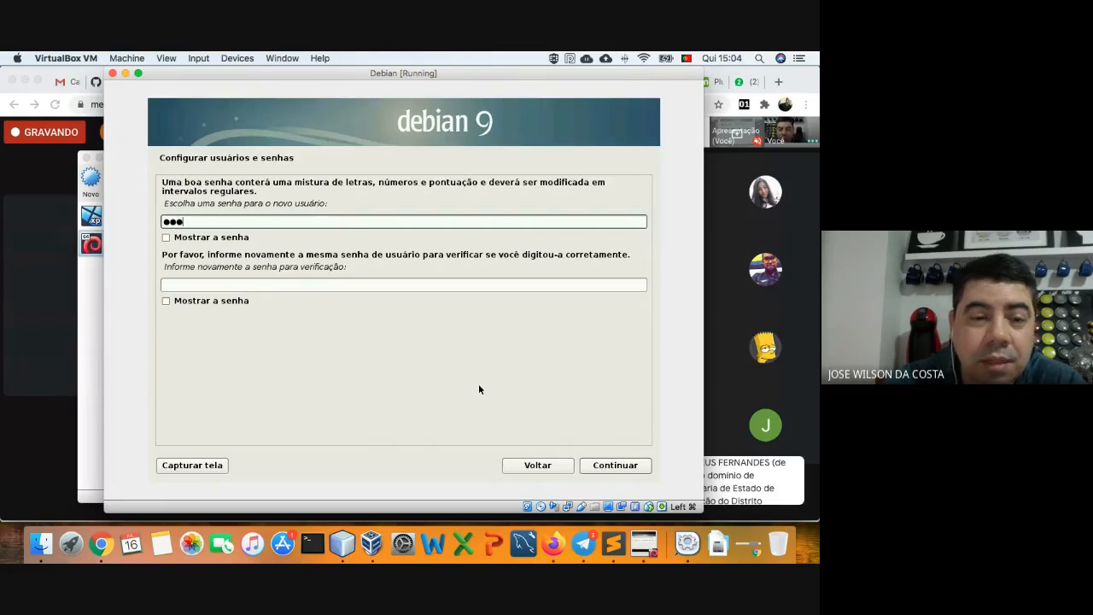
click(365, 286)
text(123)
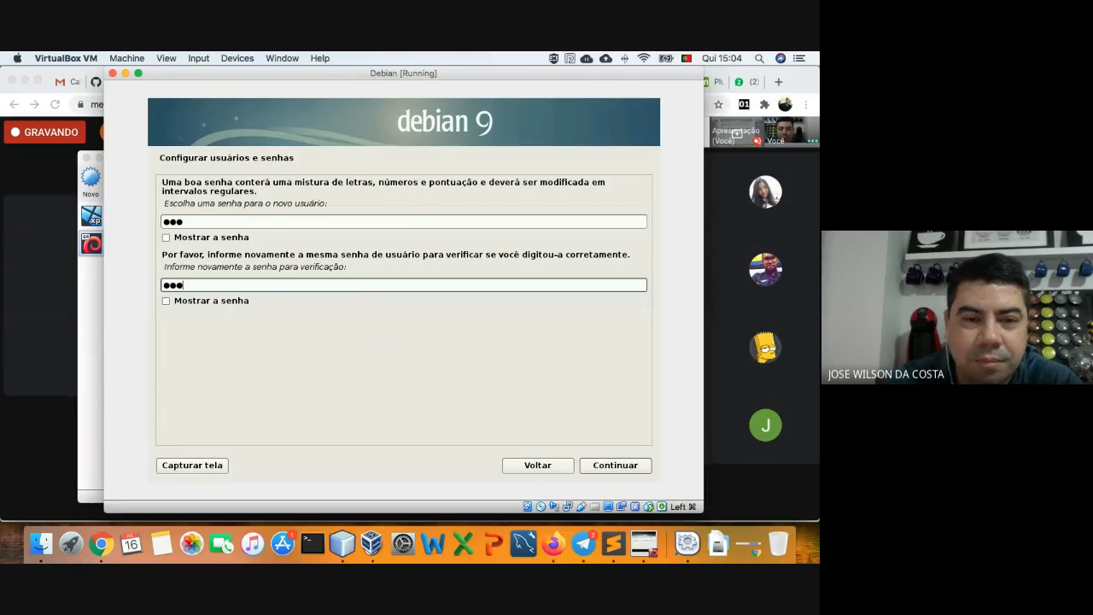
click(199, 300)
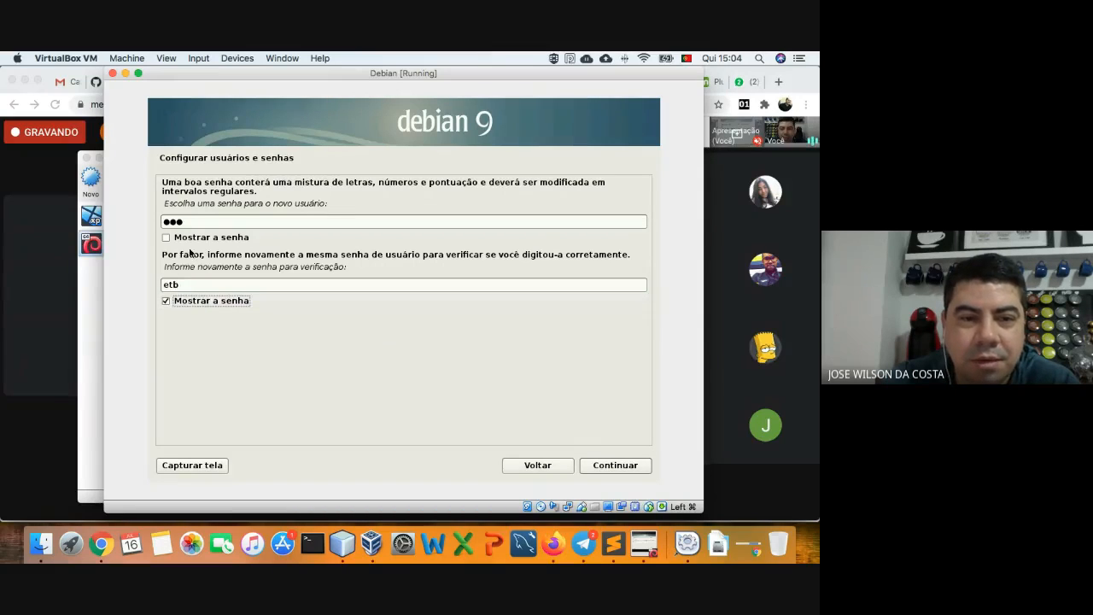
click(193, 240)
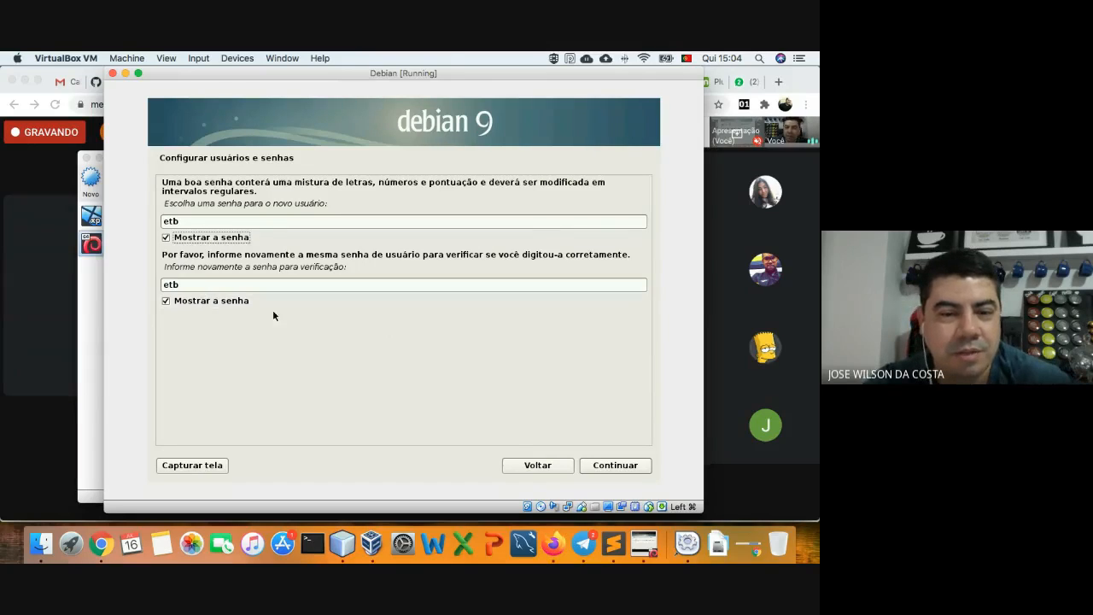
click(600, 467)
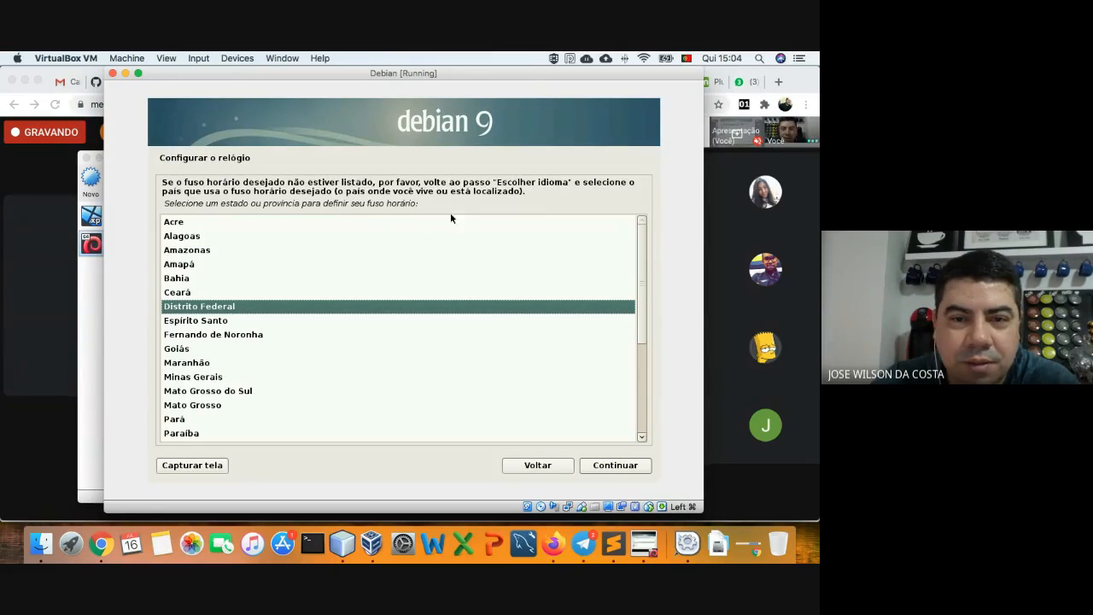
- Confirm Distrito Federal as the clock time zone
click(599, 466)
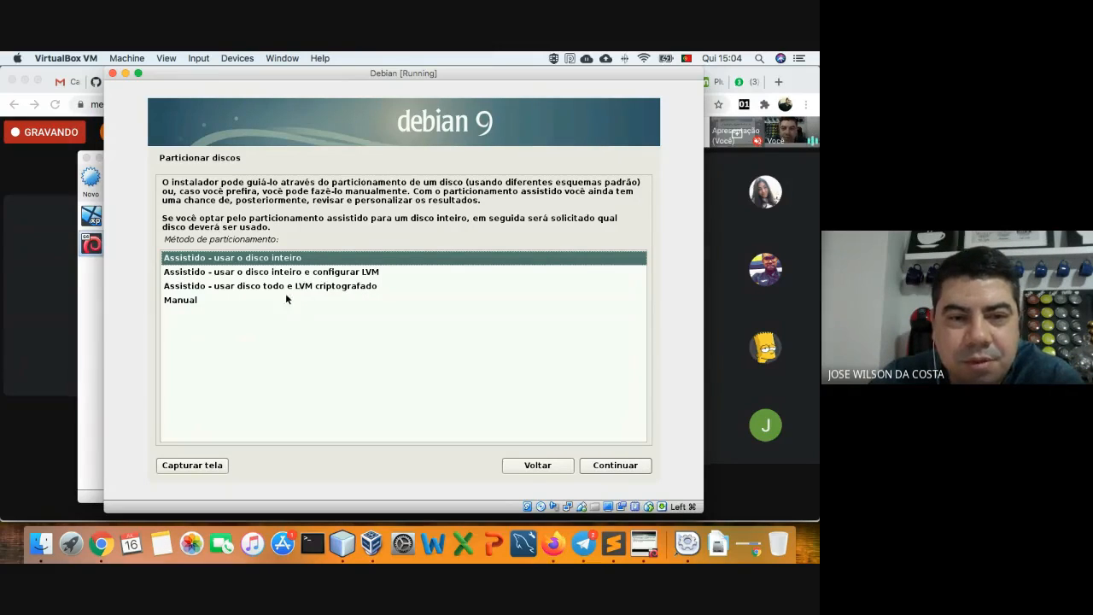
- Choose manual partitioning and create a new empty partition table on the 11.4 GB SCSI1 (sda) disk
click(202, 301)
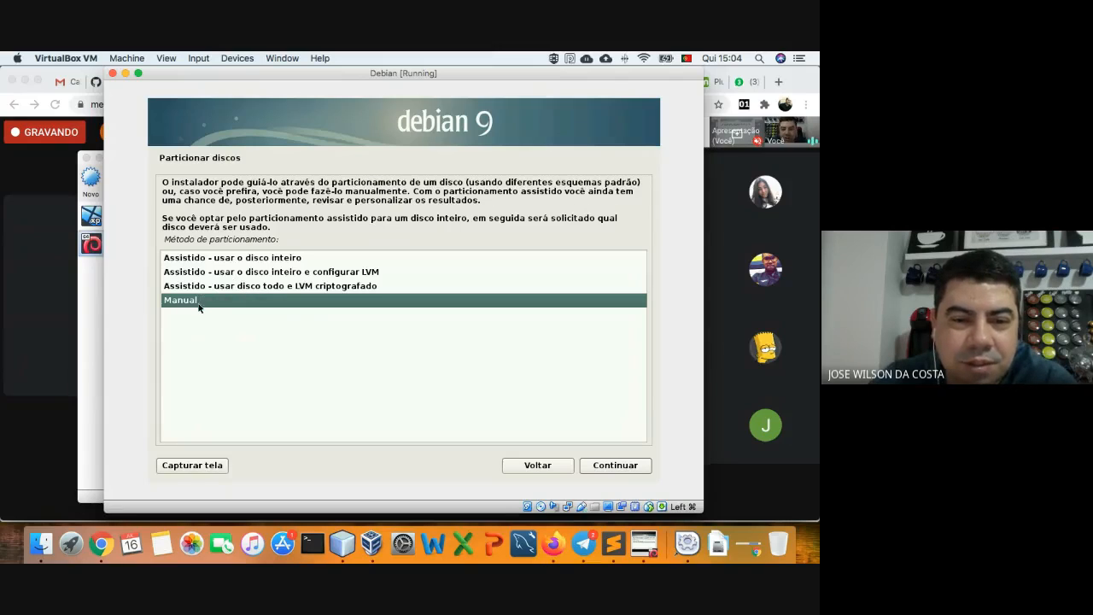
click(609, 468)
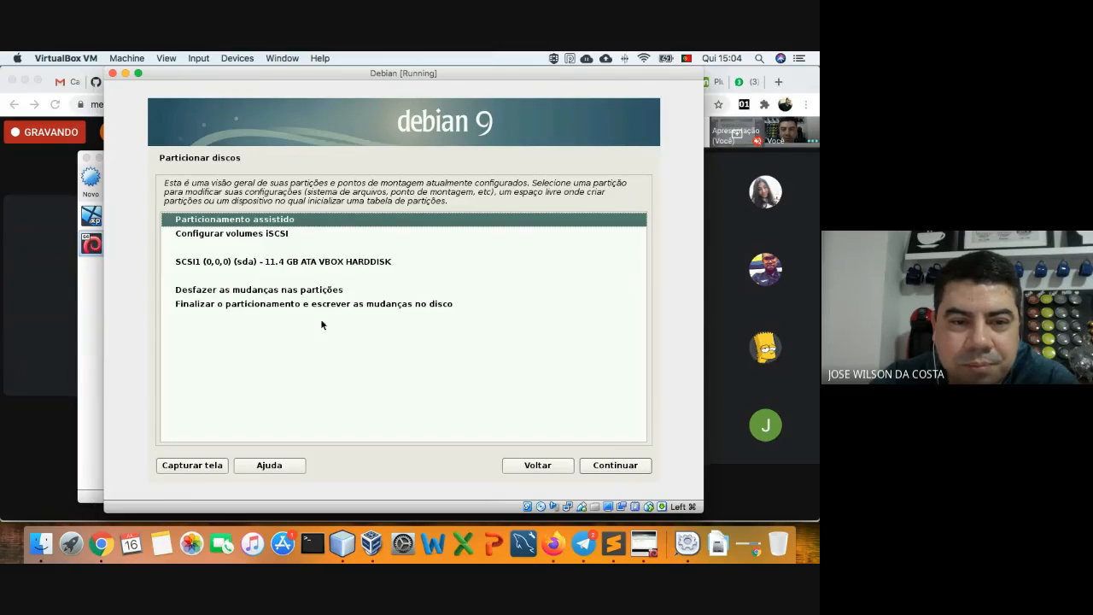
click(245, 263)
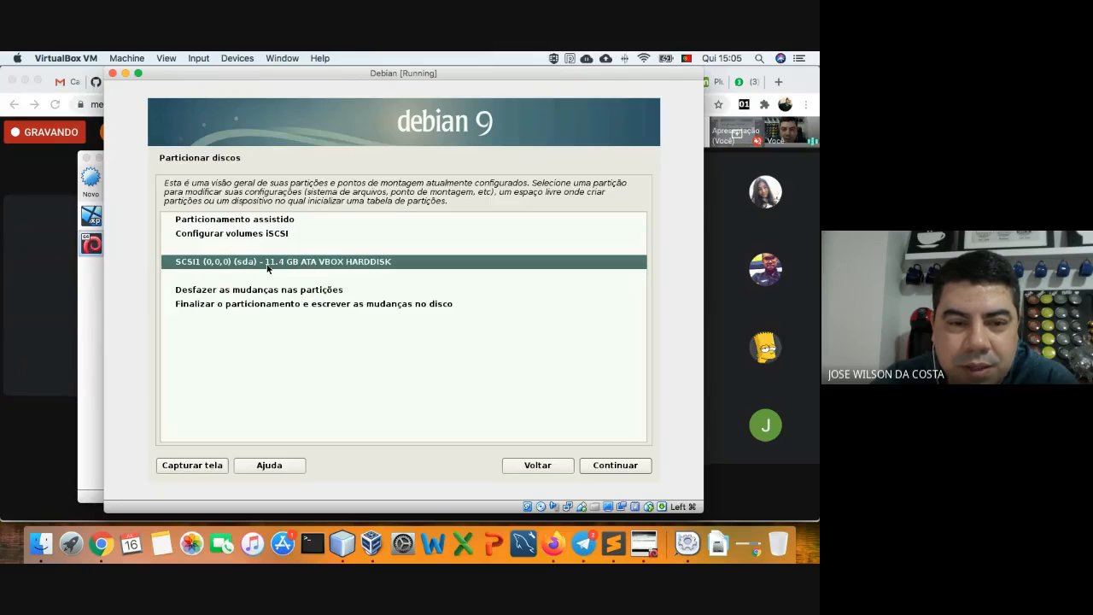
click(610, 468)
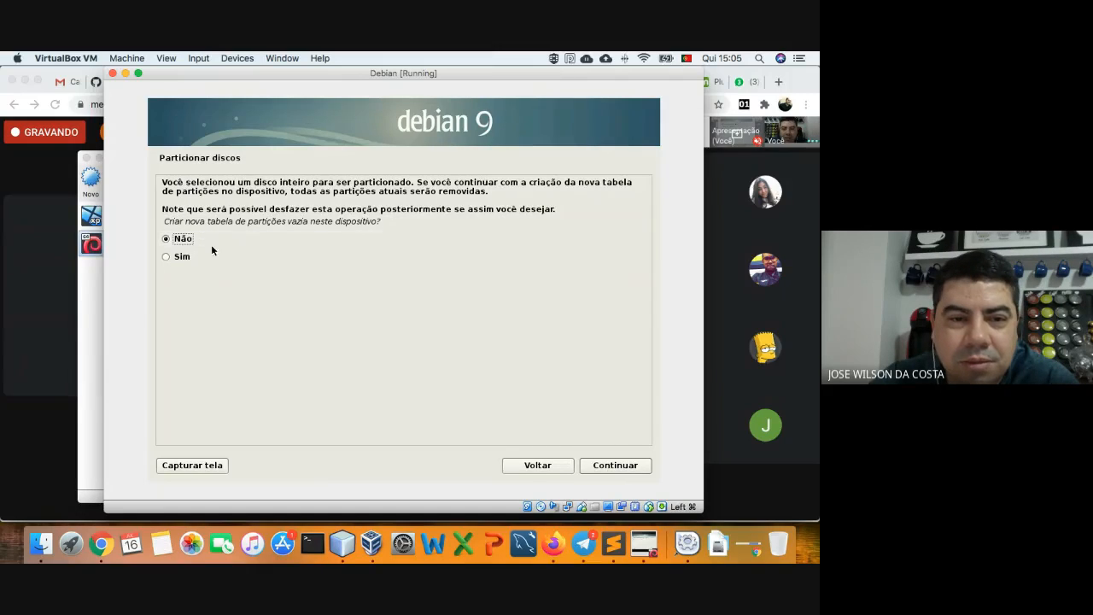
click(189, 256)
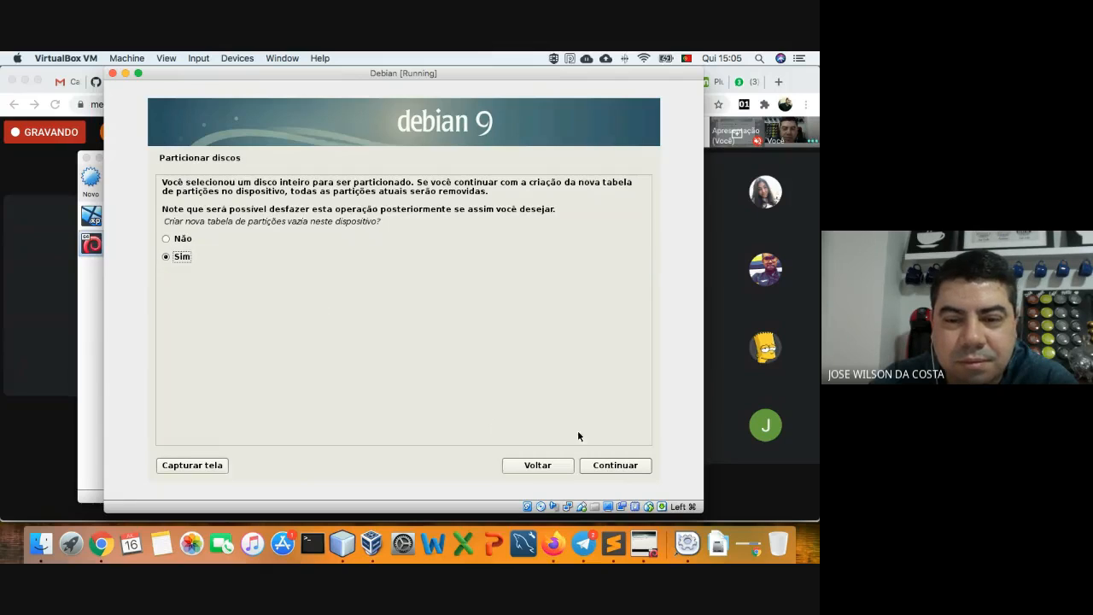
click(604, 464)
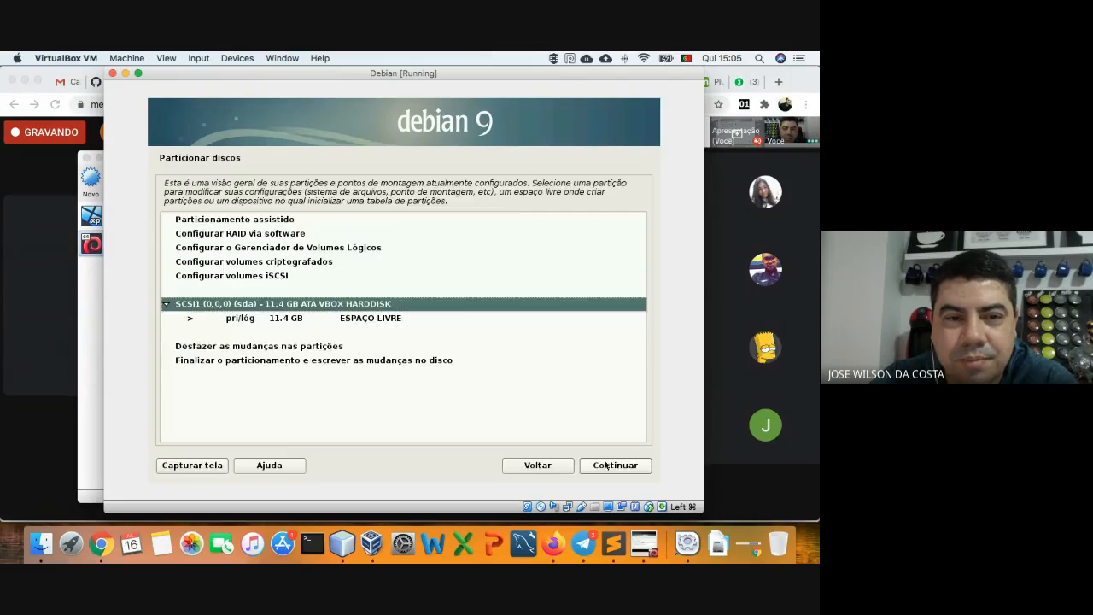
click(236, 322)
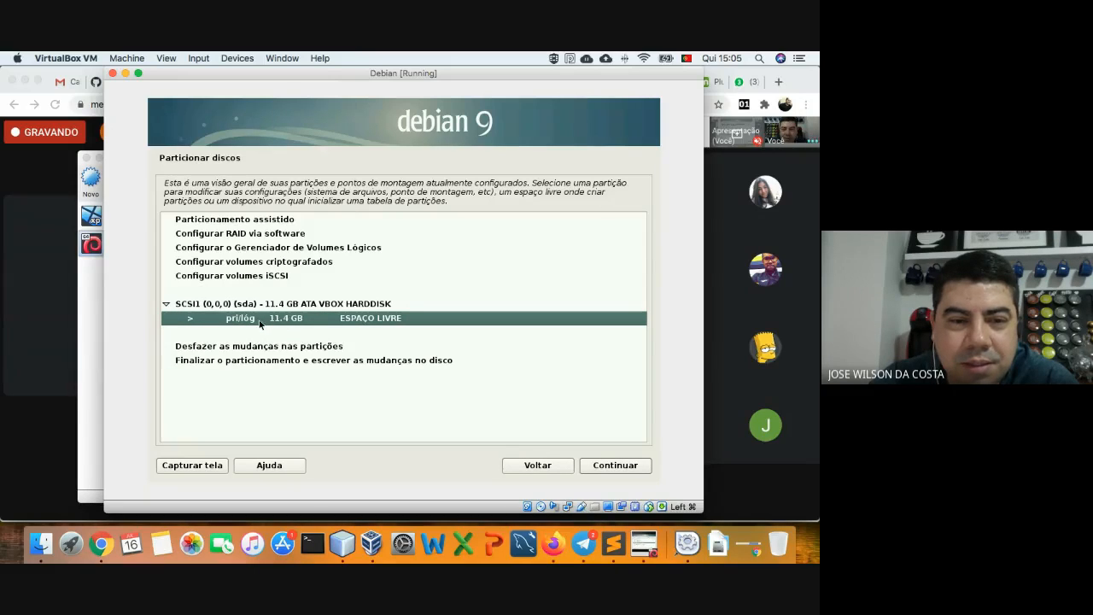
- Create a new 10 GB primary partition at the beginning of the free space
click(602, 467)
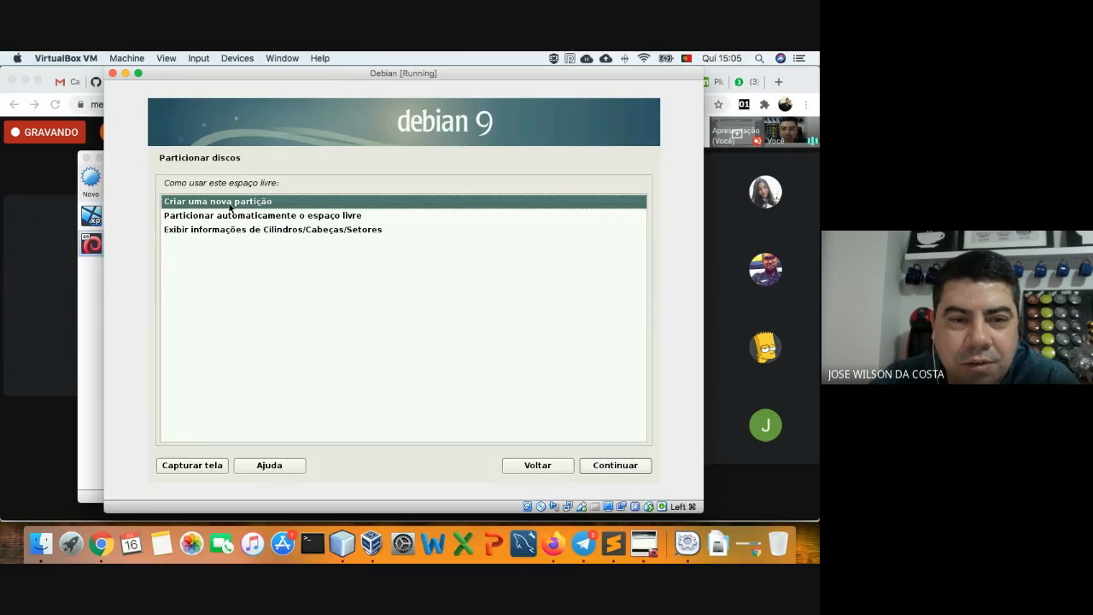
click(597, 466)
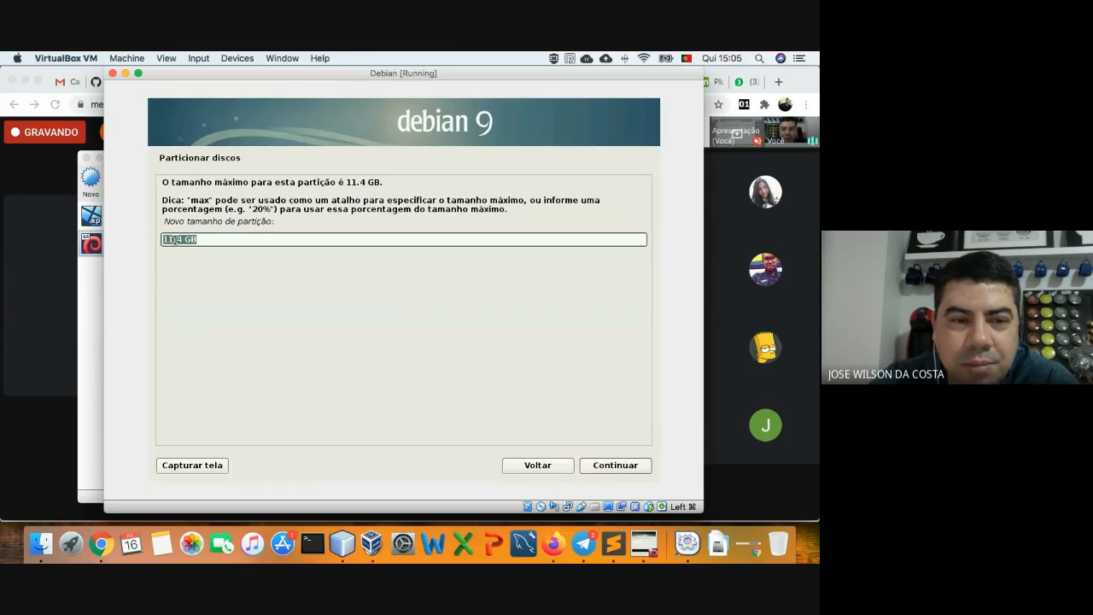
click(173, 240)
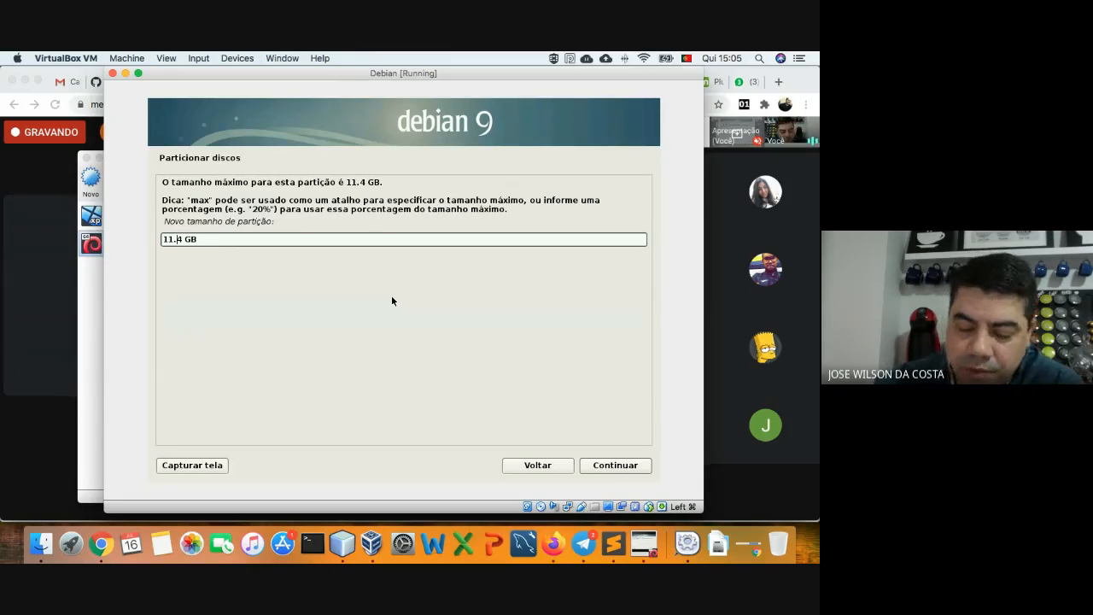
key(Right)
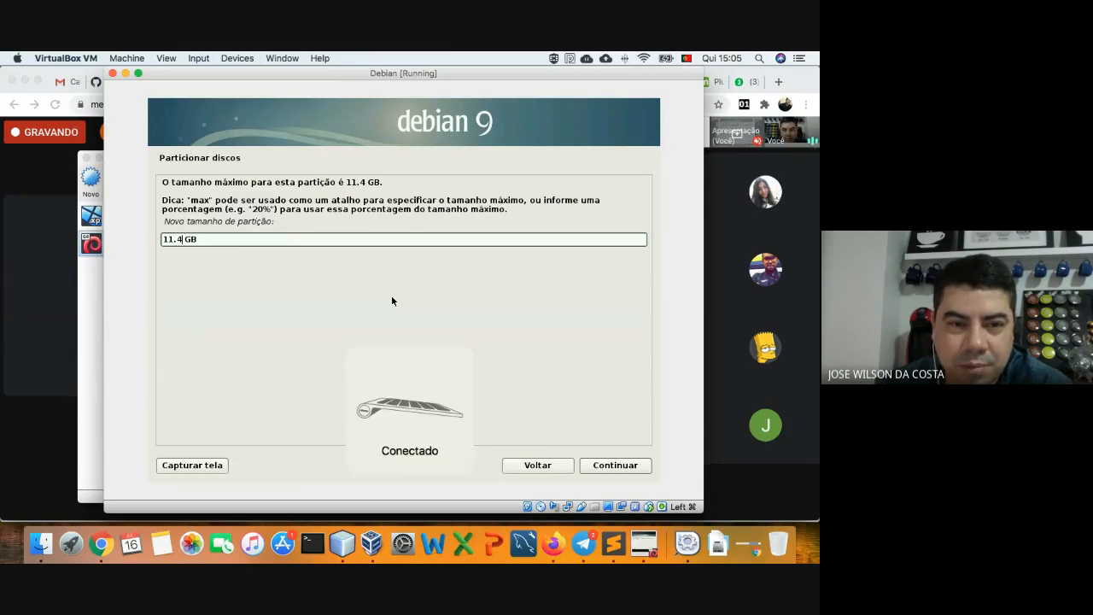
key(BackSpace)
key(BackSpace)
key(BackSpace)
text(0)
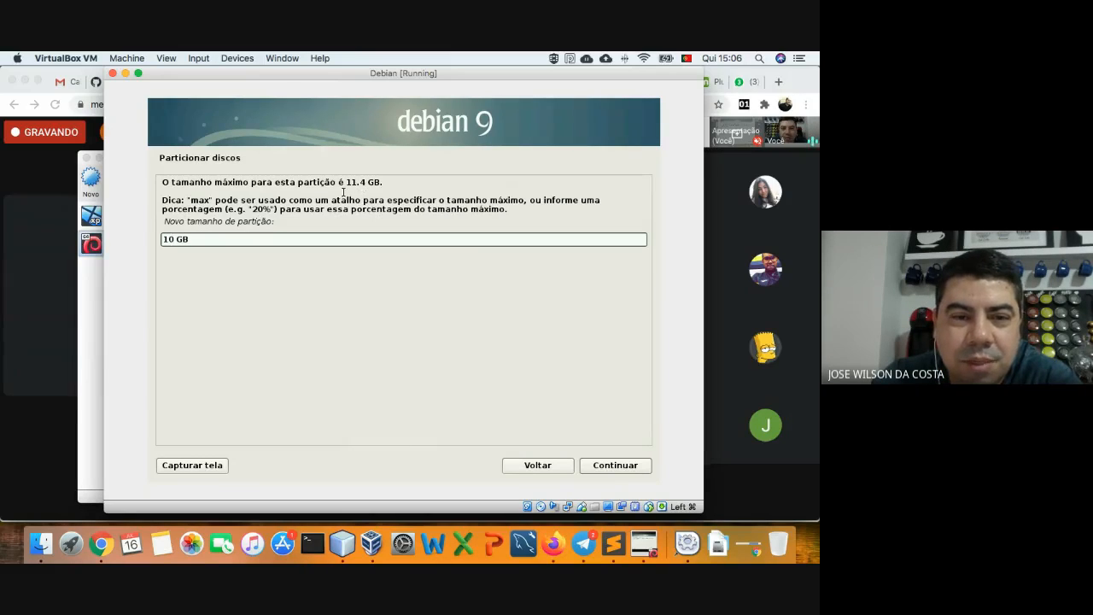
click(633, 468)
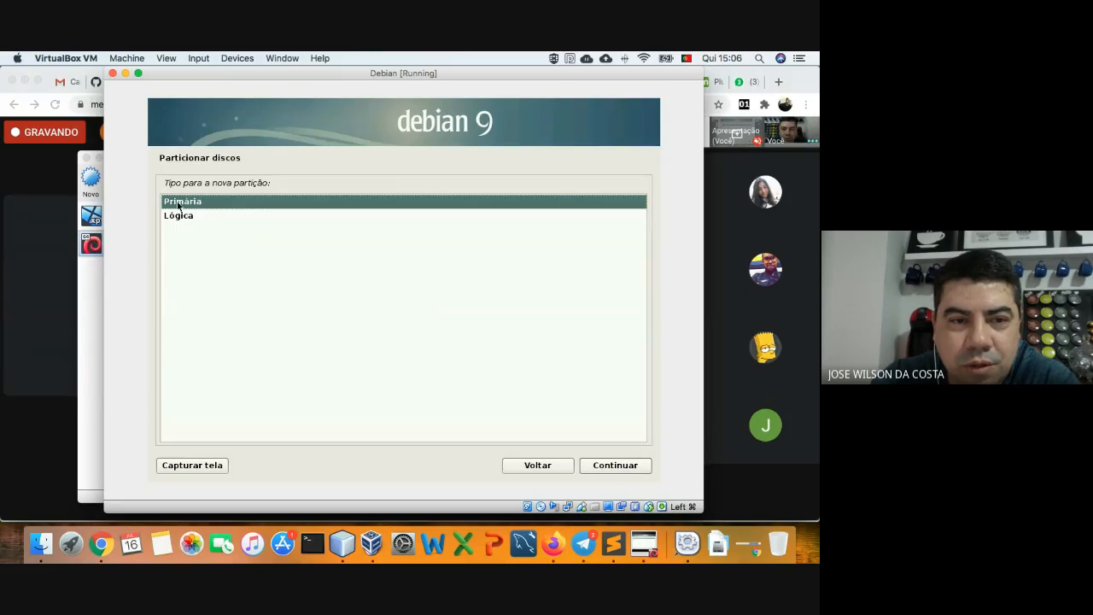
click(612, 466)
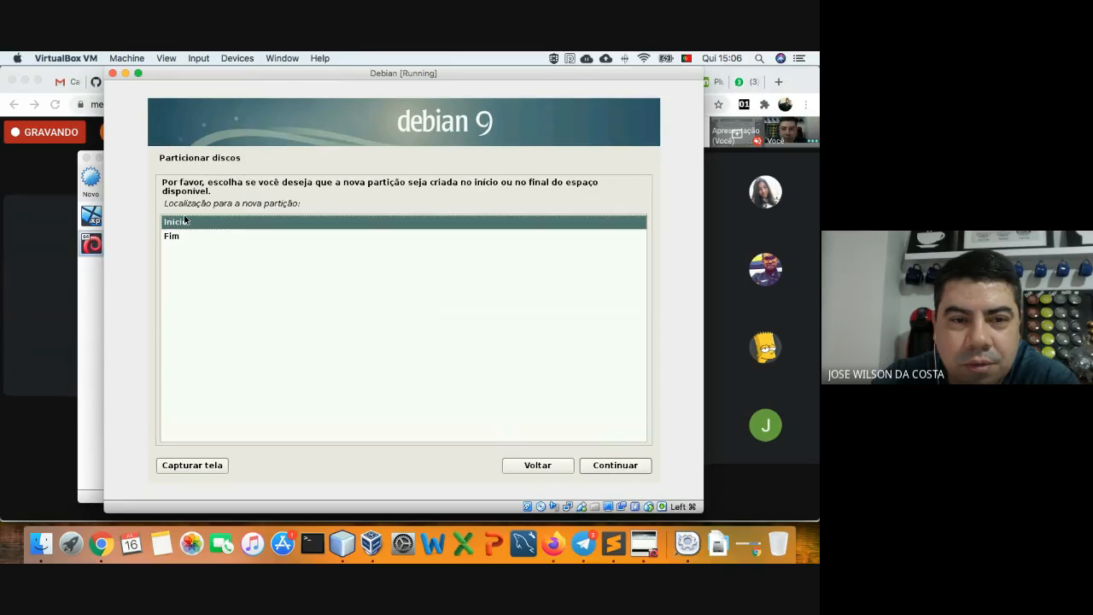
click(632, 463)
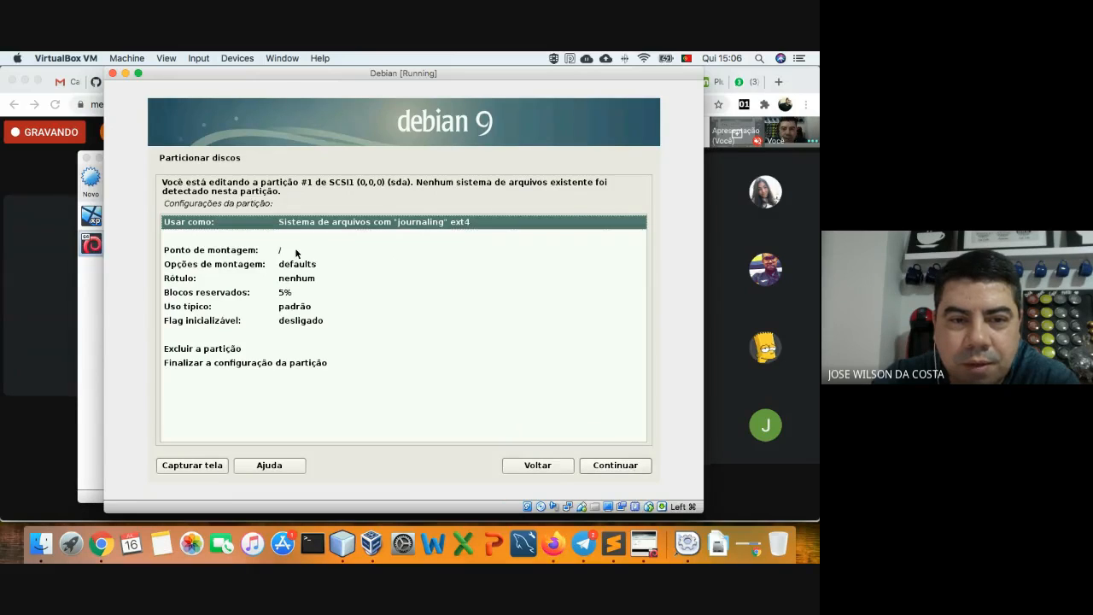
- Review the new partition's settings: ext4 filesystem mounted at /
click(297, 251)
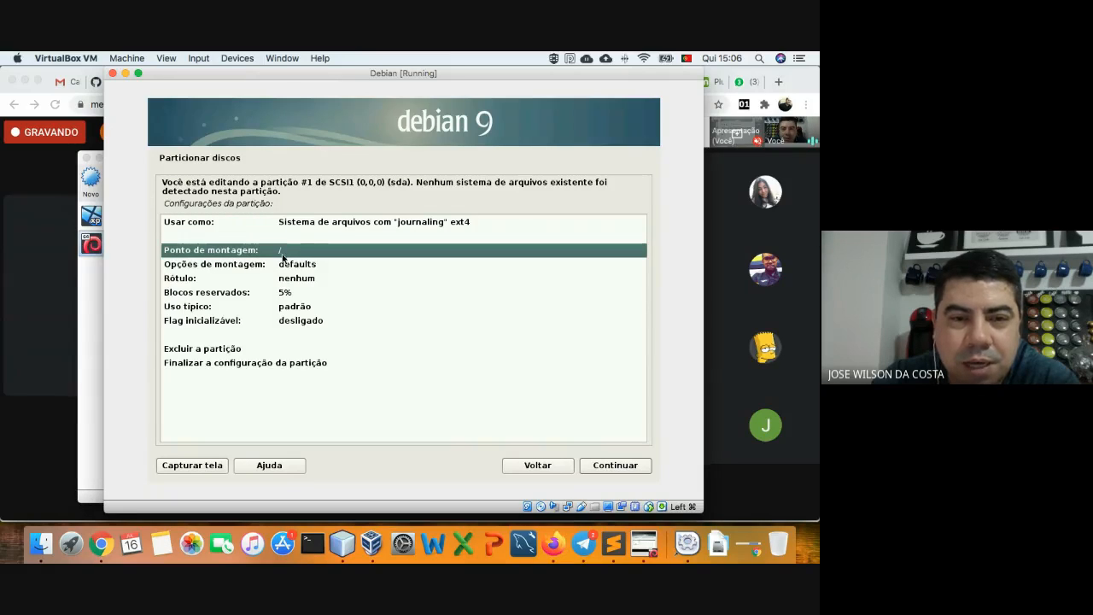
click(297, 226)
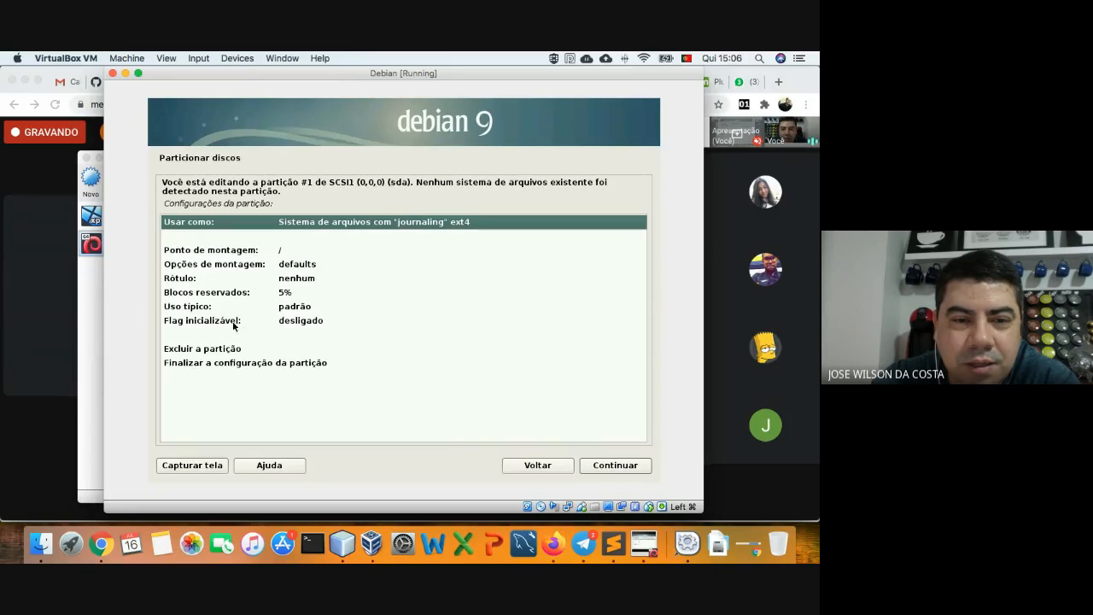
click(294, 324)
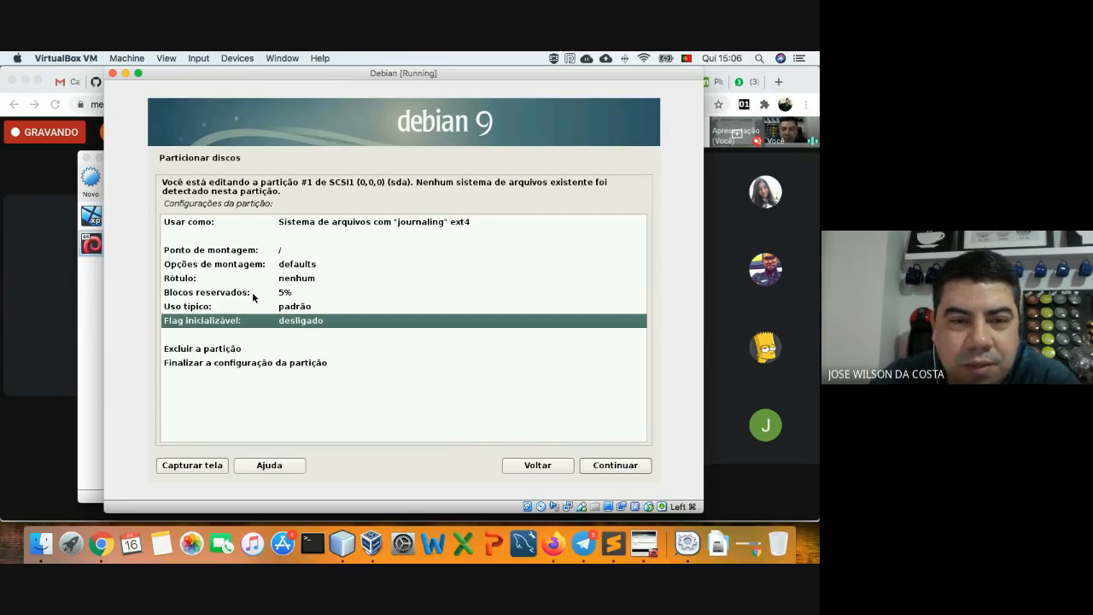
click(256, 254)
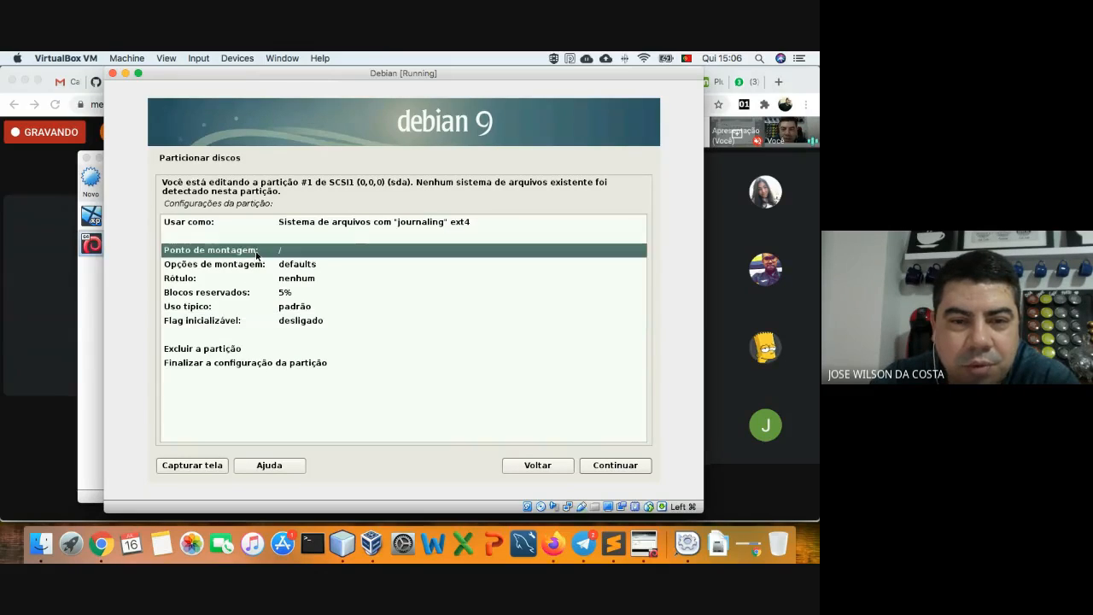
click(443, 227)
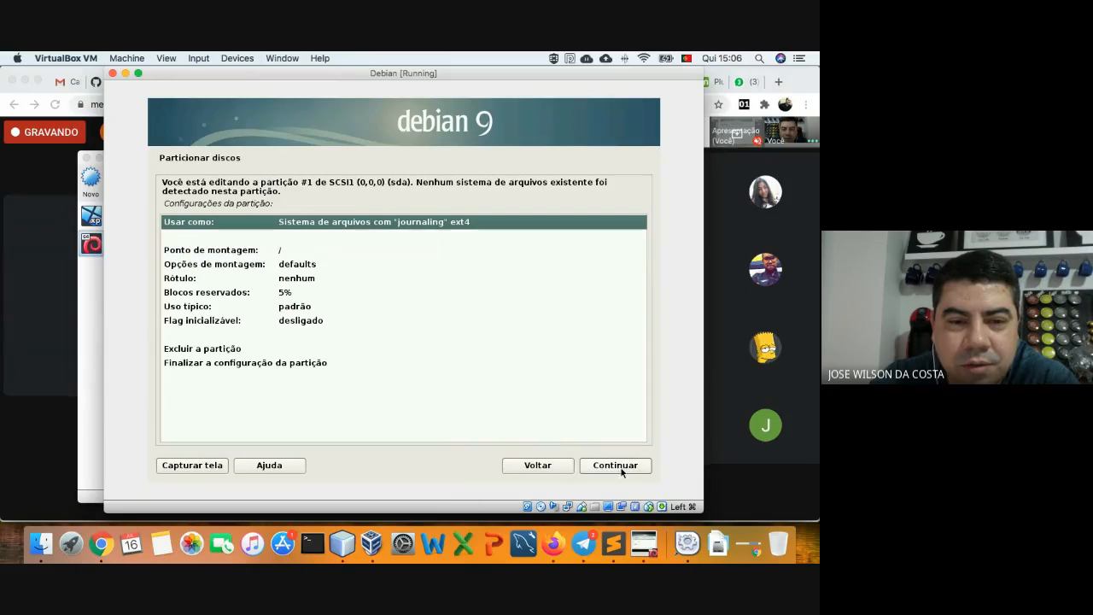
- Turn the bootable flag on and finish configuring the 10 GB root partition
click(285, 365)
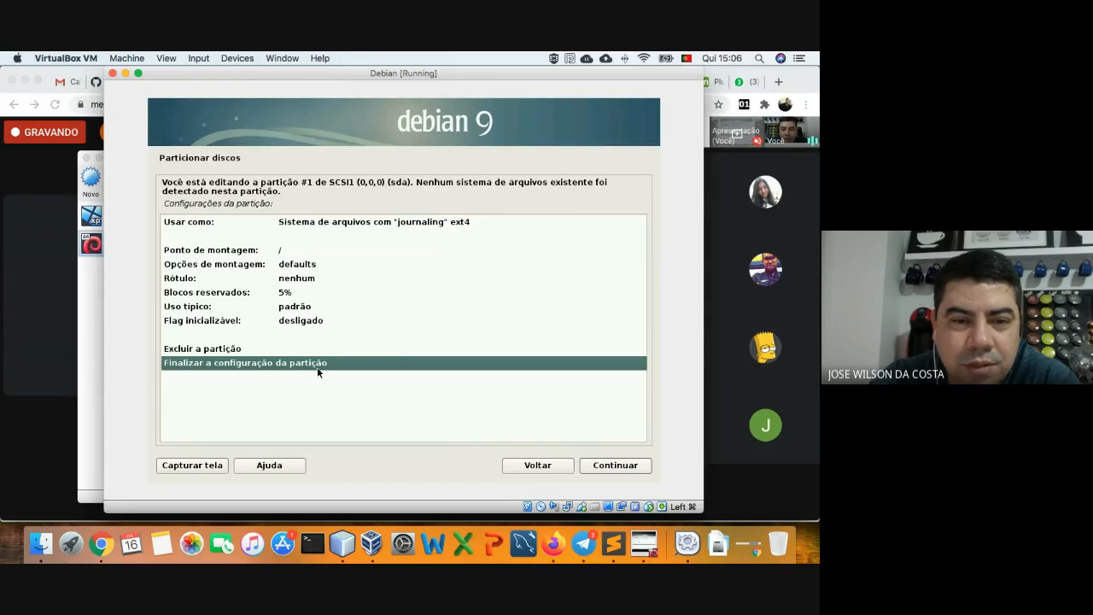
click(260, 321)
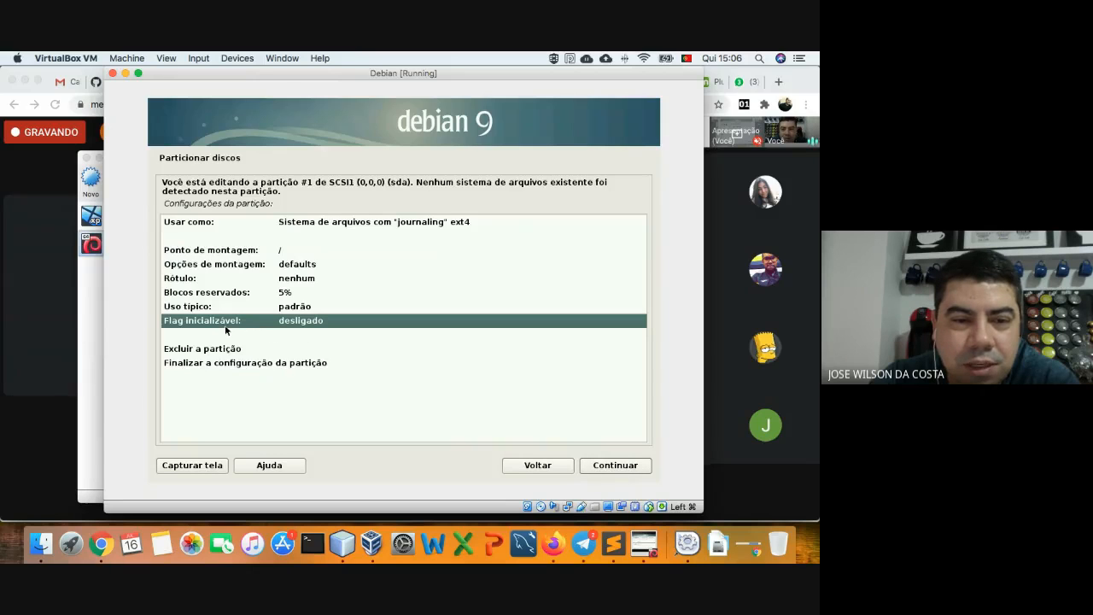
click(609, 465)
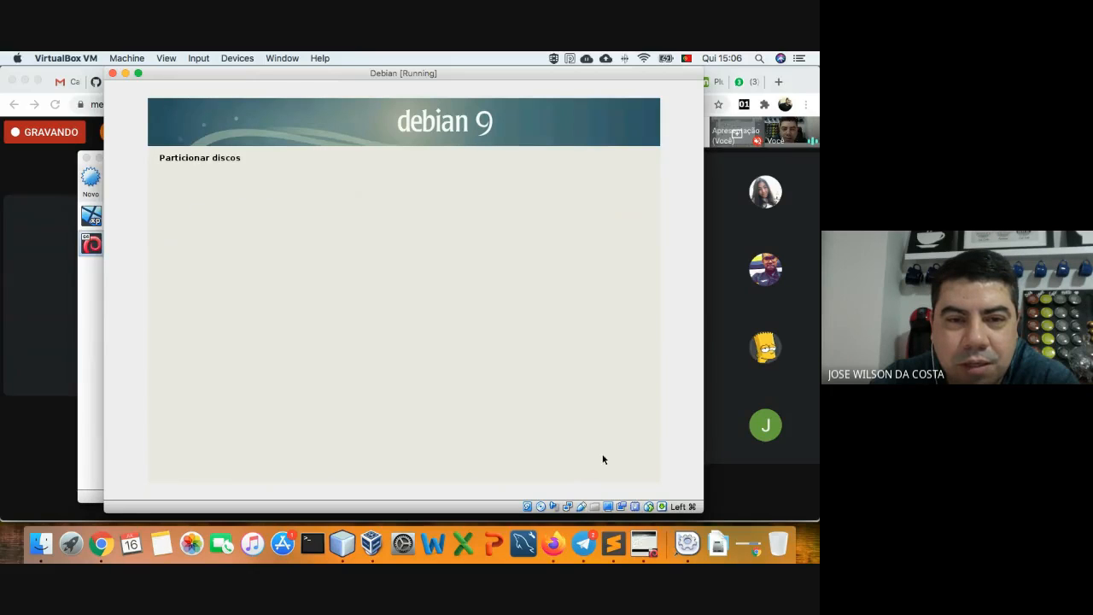
click(286, 322)
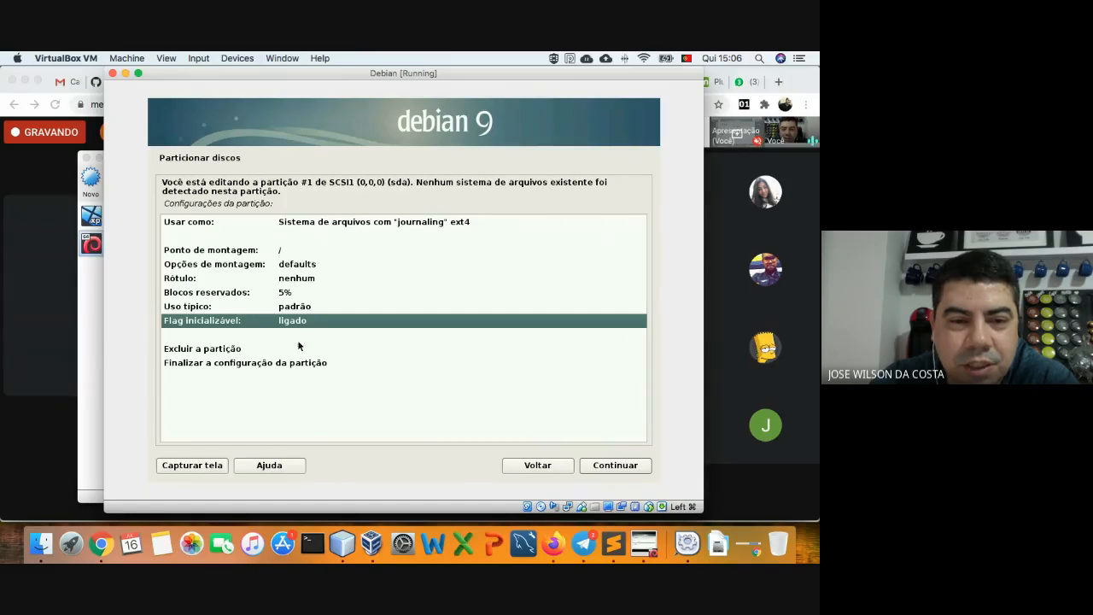
click(277, 365)
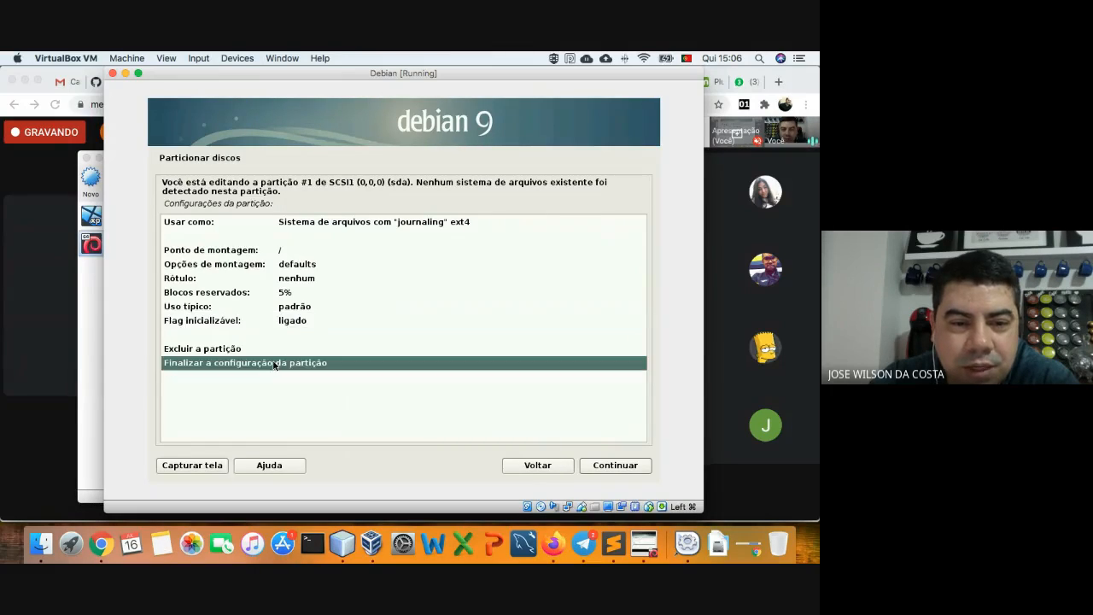
click(595, 468)
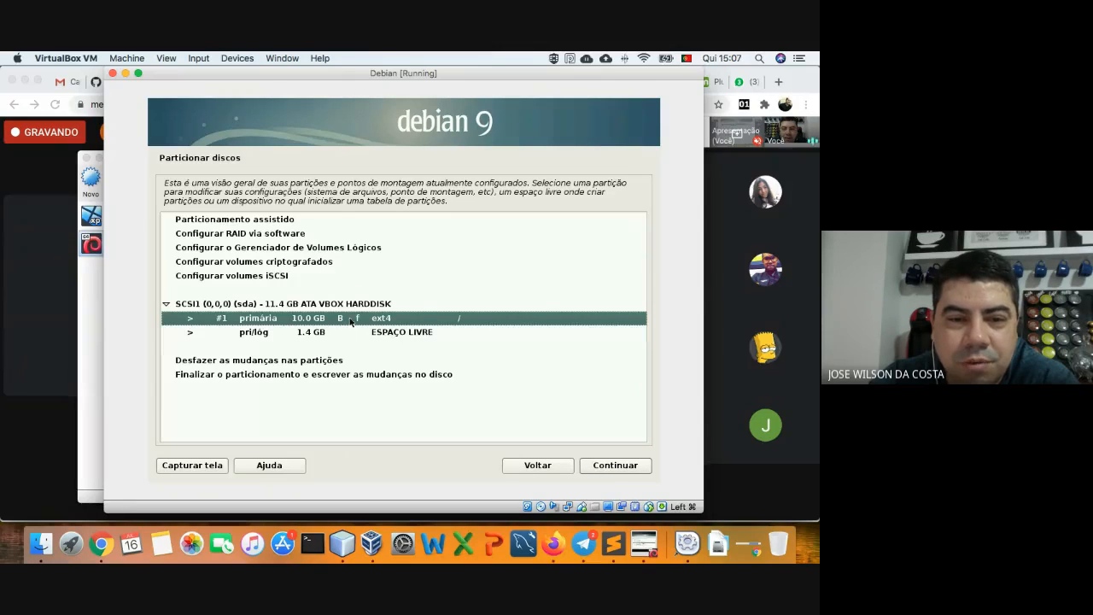
- Create a new logical partition using the full remaining 1.4 GB of free space
click(287, 333)
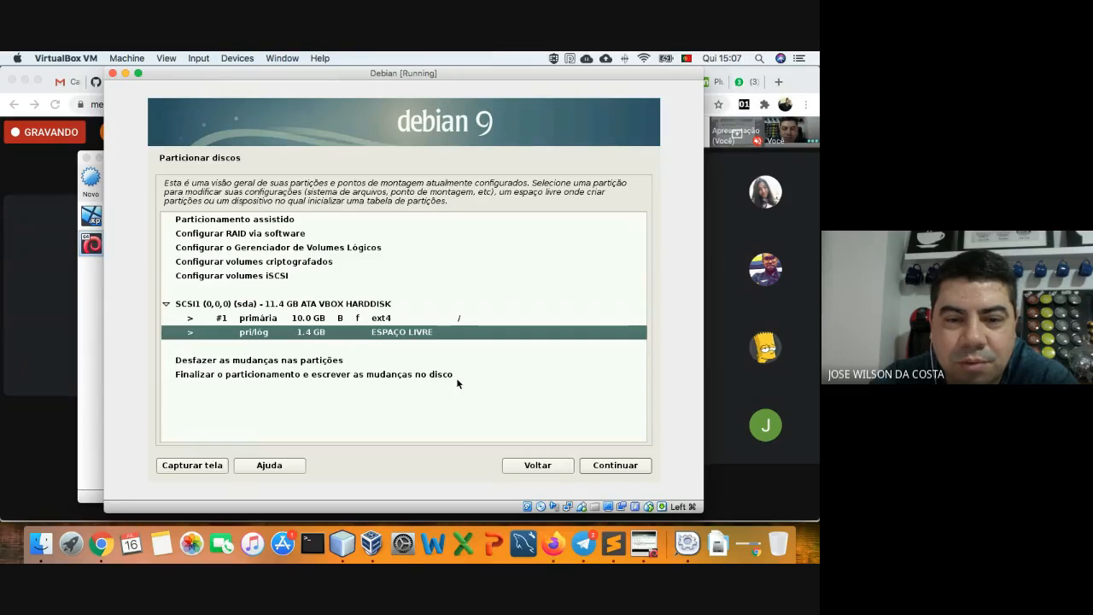
click(599, 467)
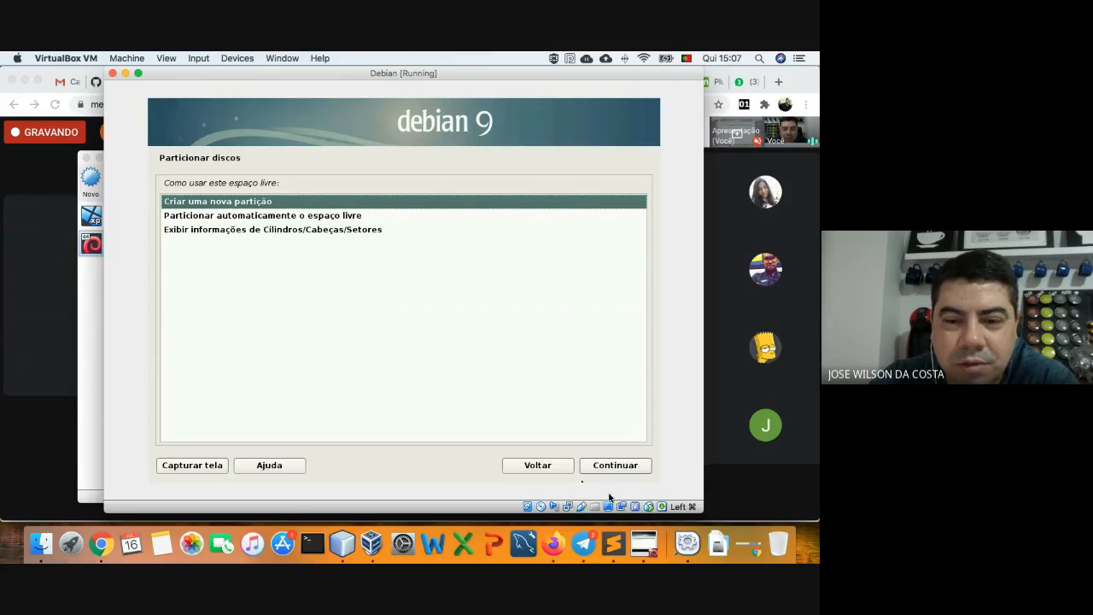
click(604, 467)
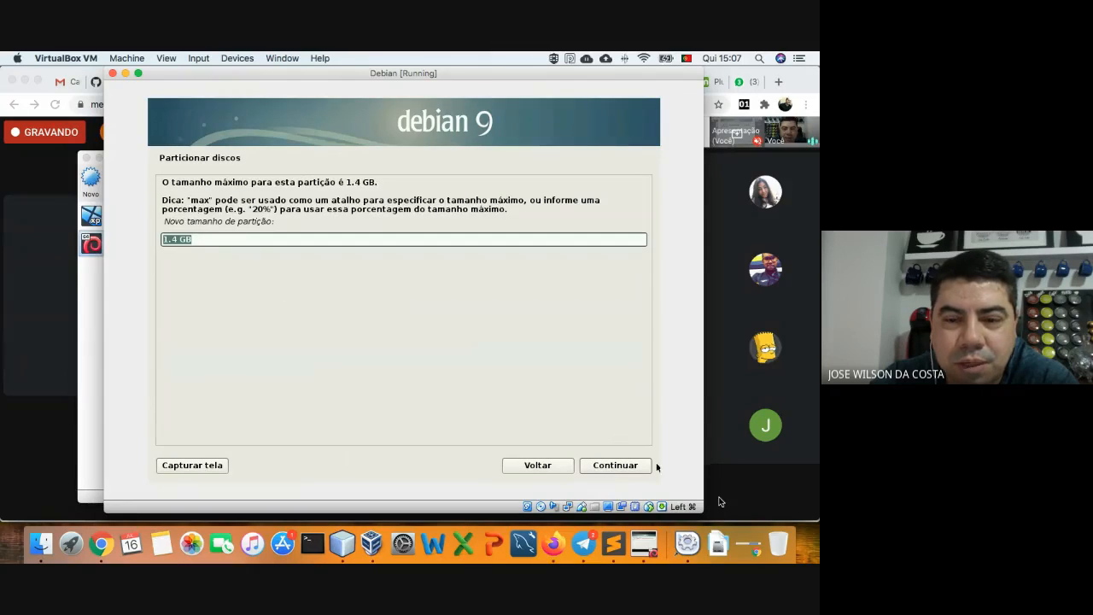
click(629, 467)
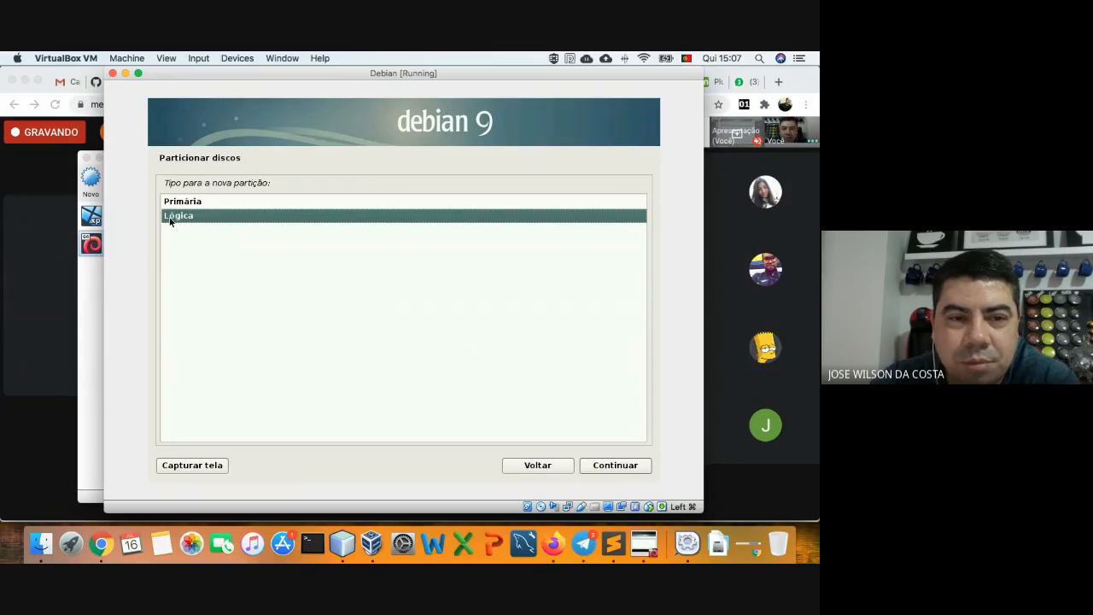
click(612, 465)
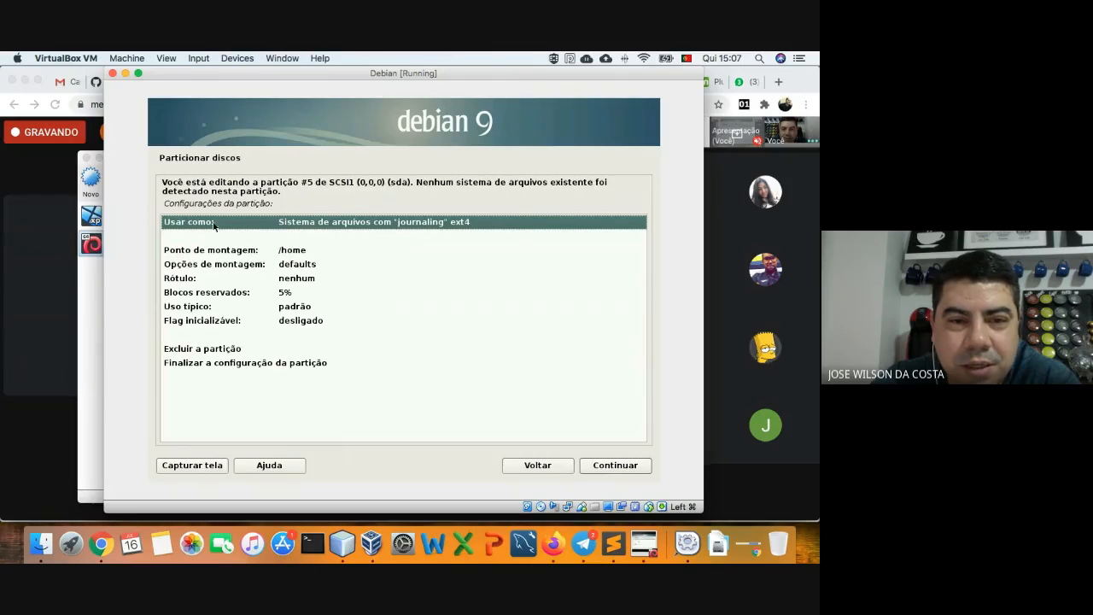
- Change partition #5 from ext4 /home to swap area and finish its setup
click(235, 250)
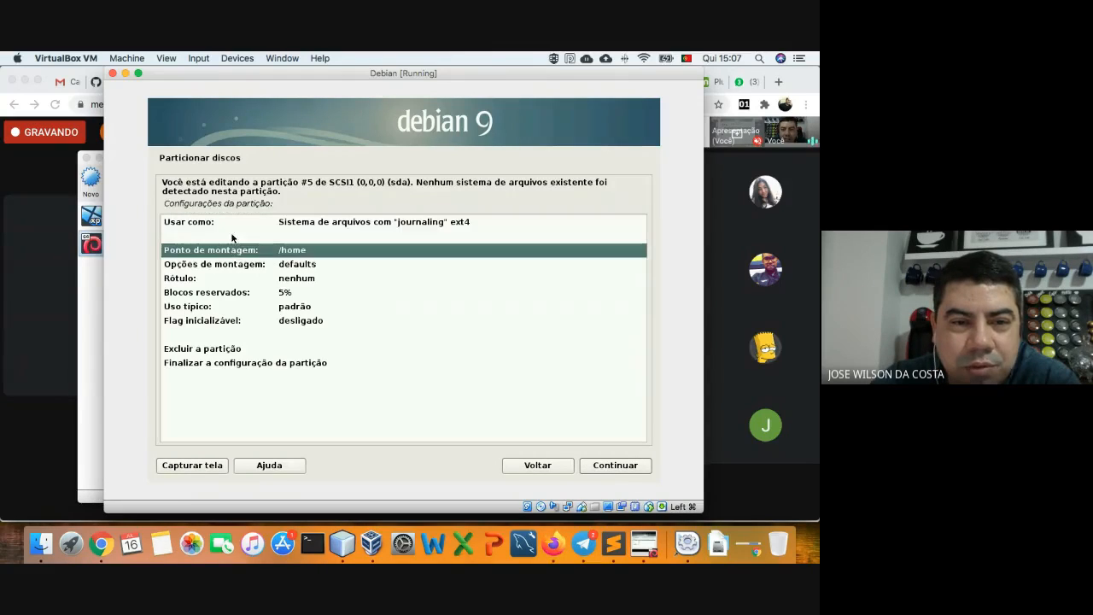
click(229, 222)
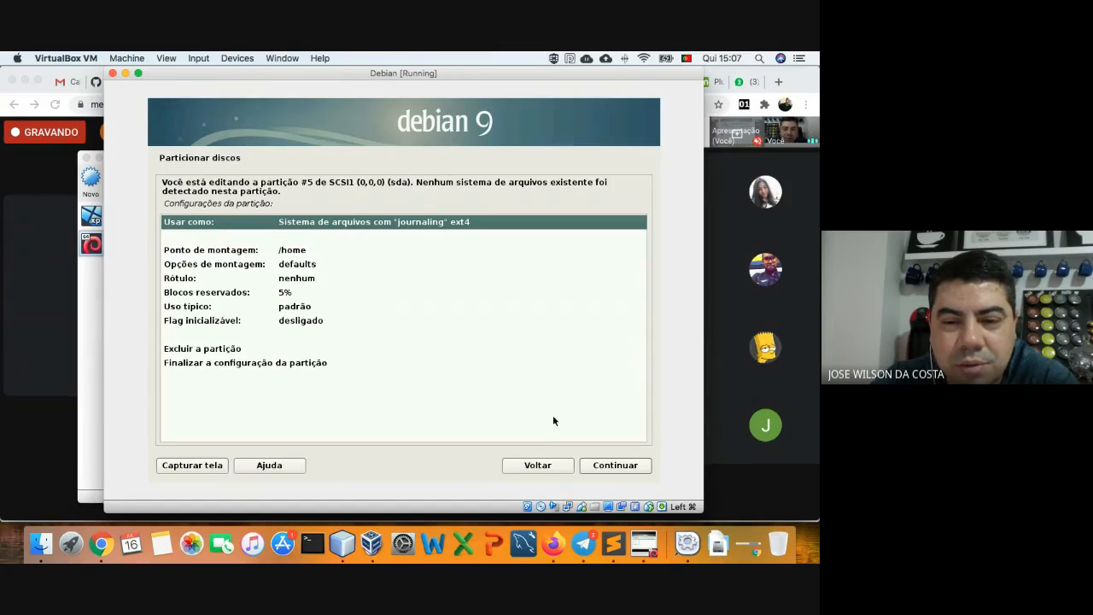
click(597, 466)
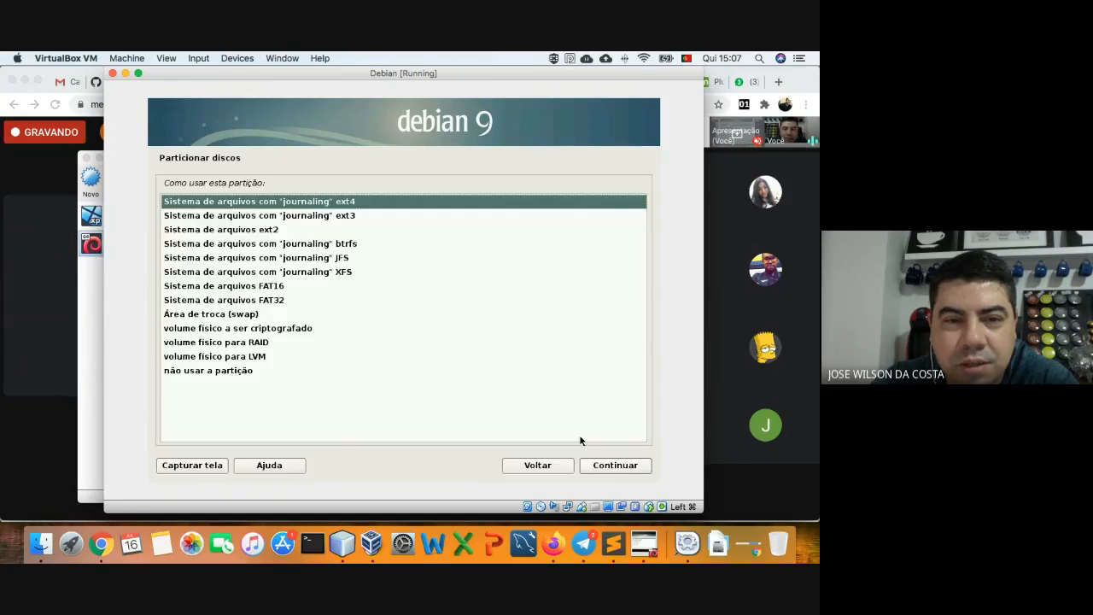
click(216, 315)
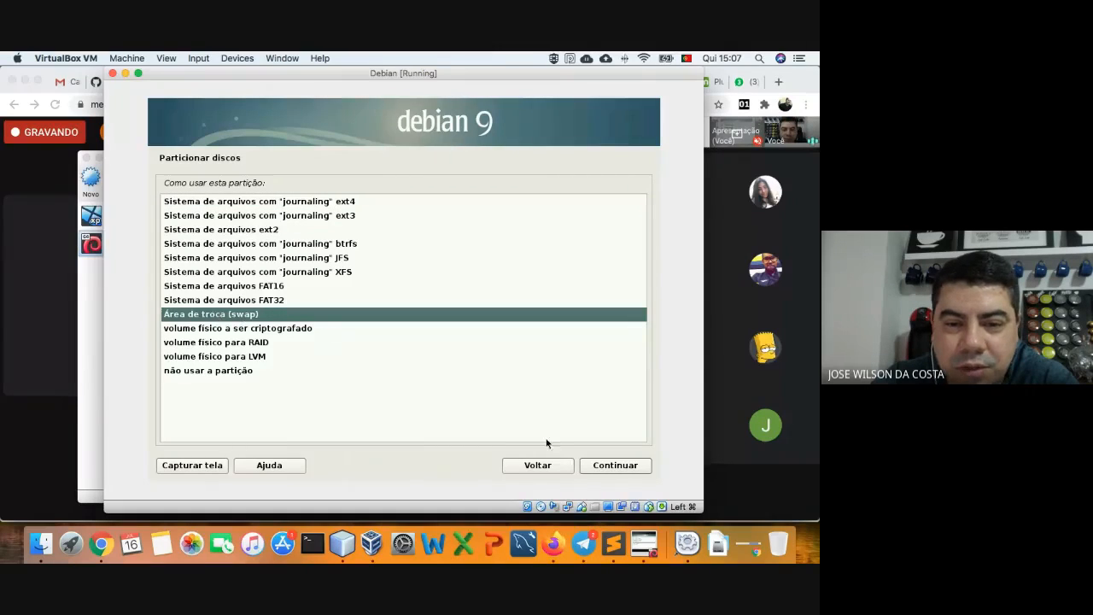
click(613, 465)
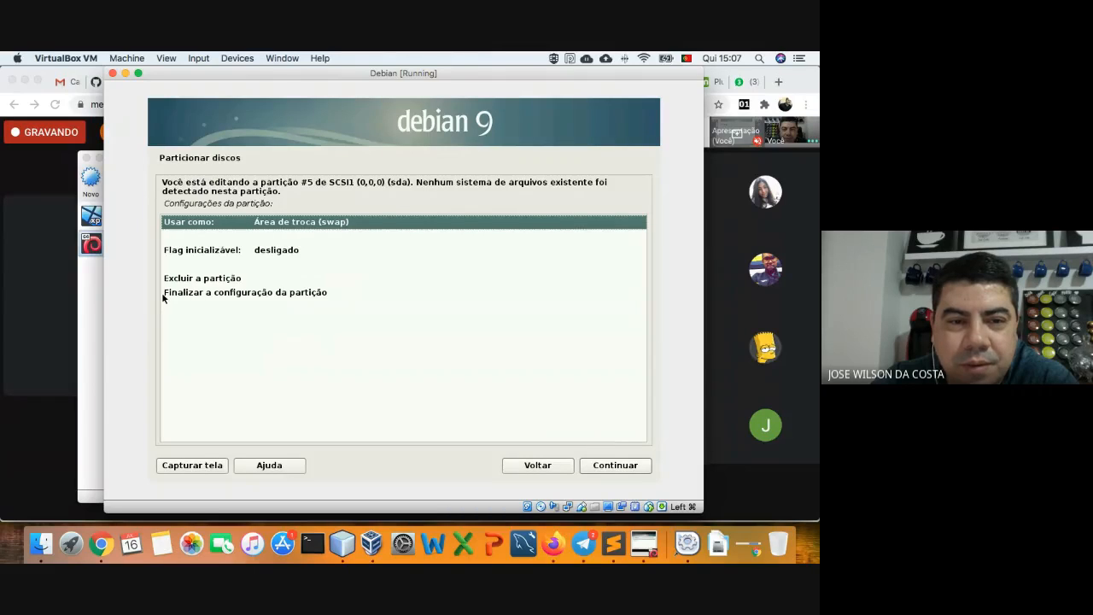
click(240, 255)
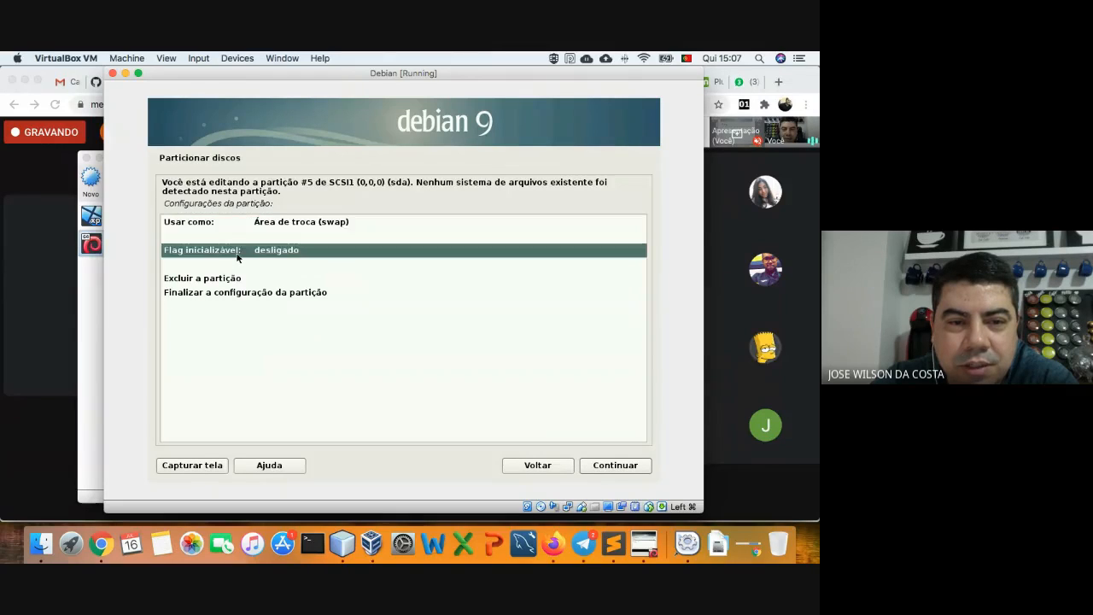
click(270, 294)
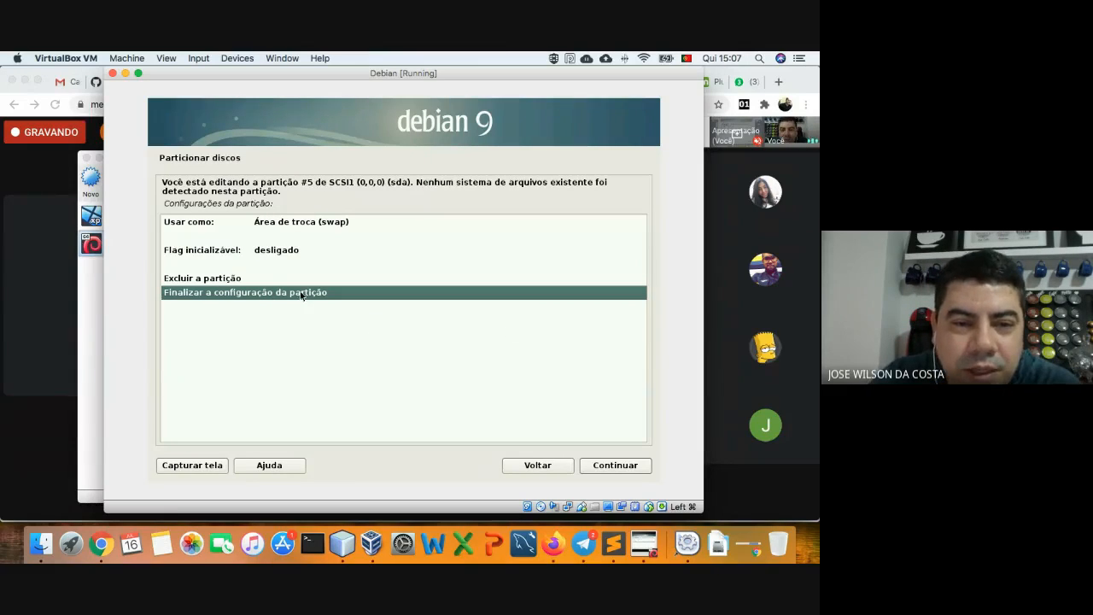
click(258, 283)
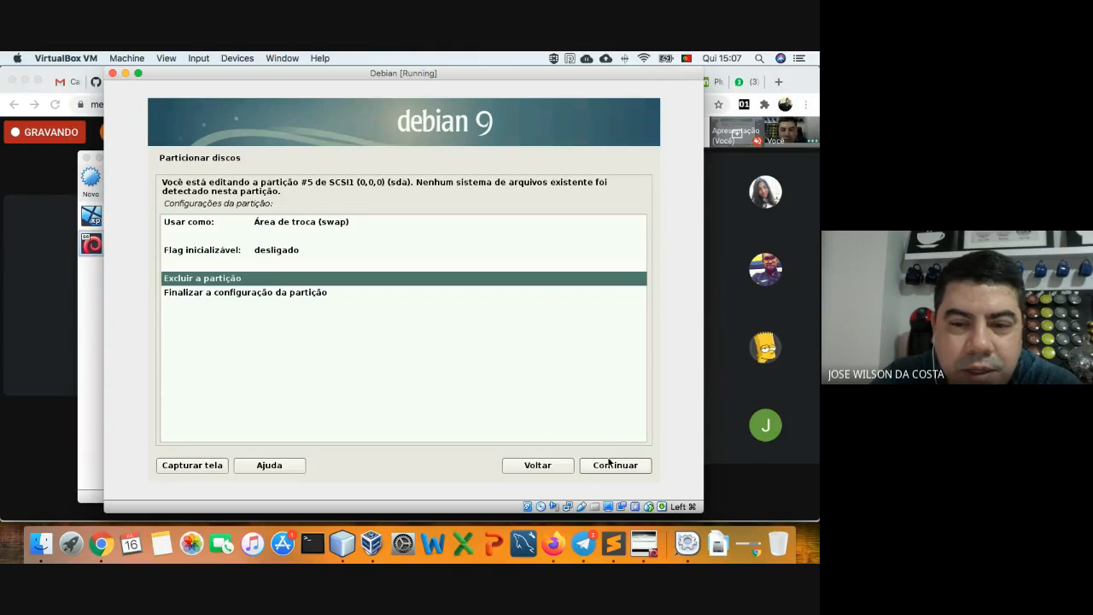
click(306, 295)
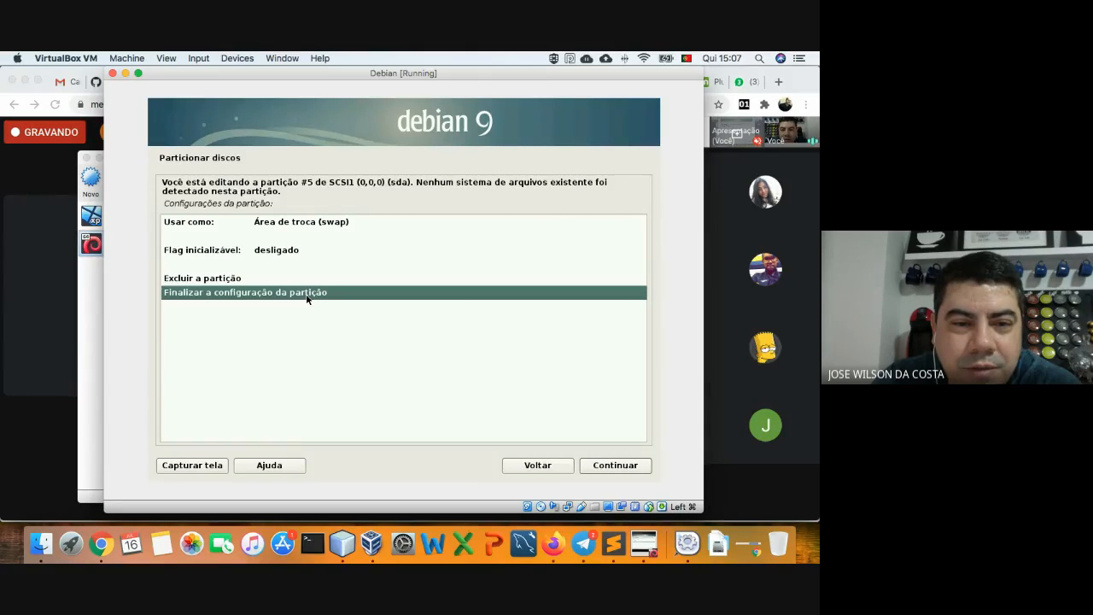
click(623, 466)
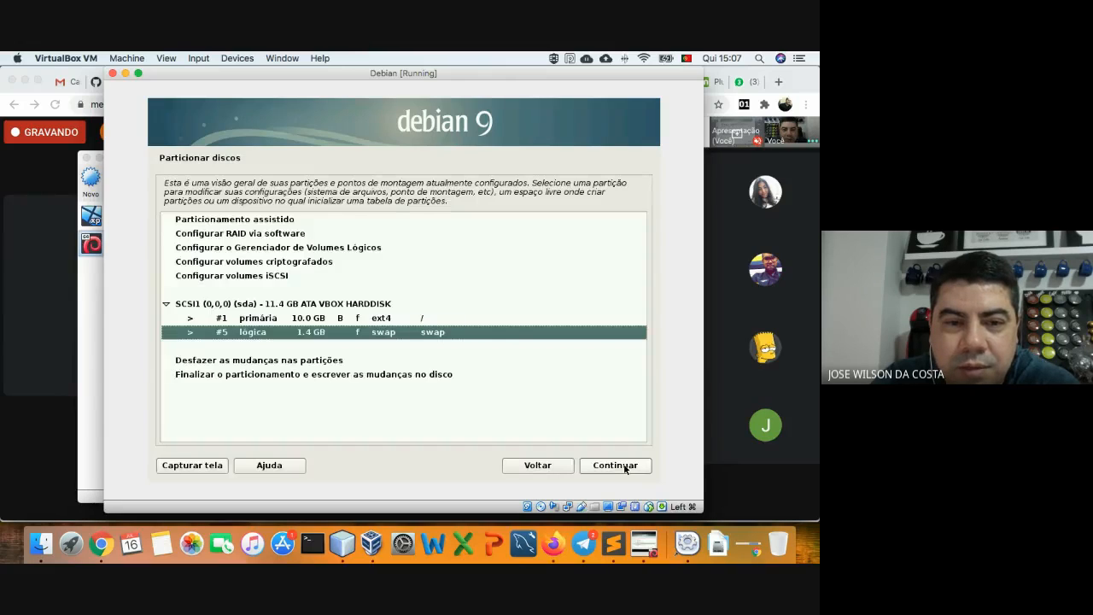
- Finish partitioning and confirm writing the 10 GB ext4 root and 1.4 GB swap partitions to disk
click(333, 318)
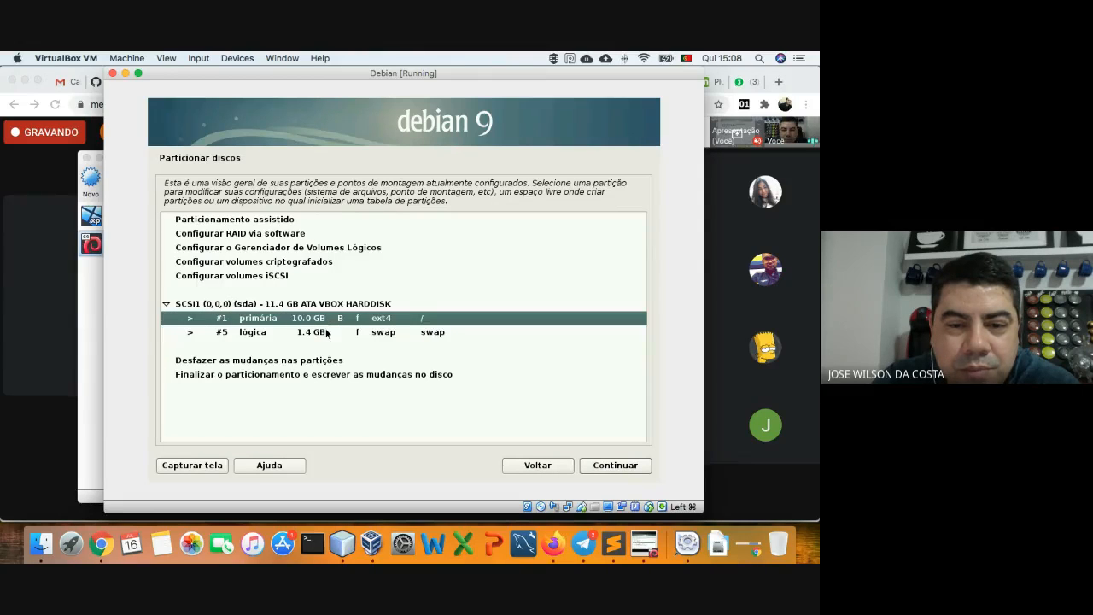
click(329, 332)
click(324, 306)
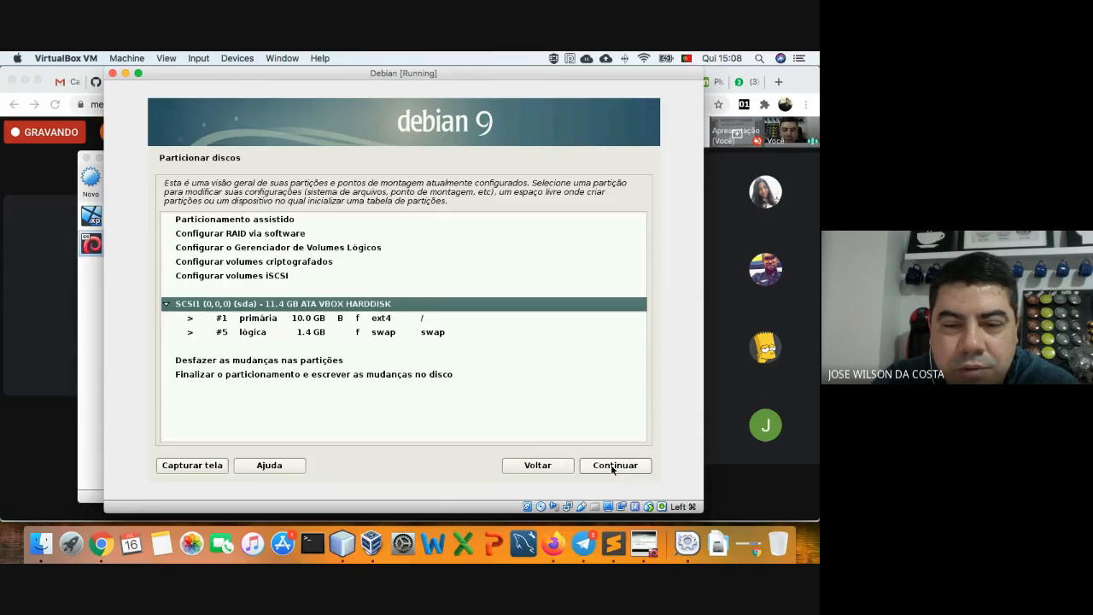
click(296, 376)
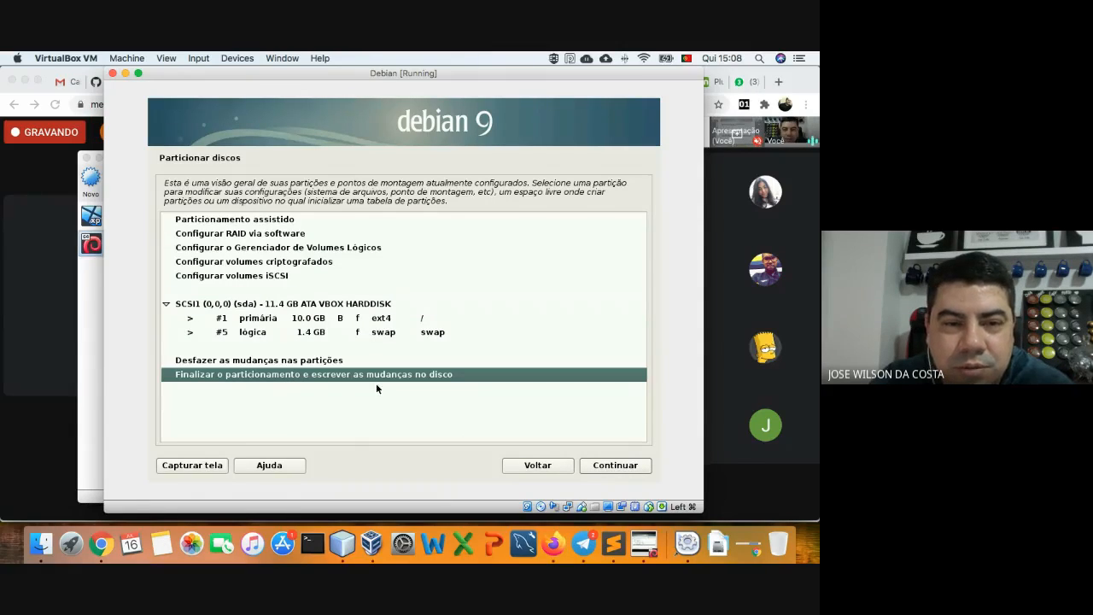
click(609, 467)
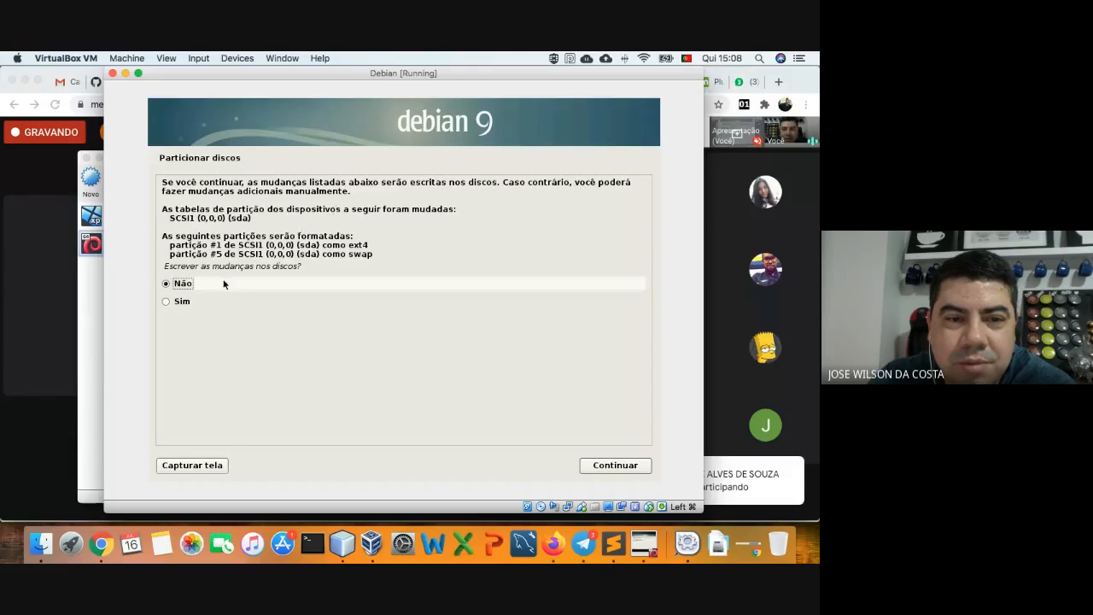
click(167, 302)
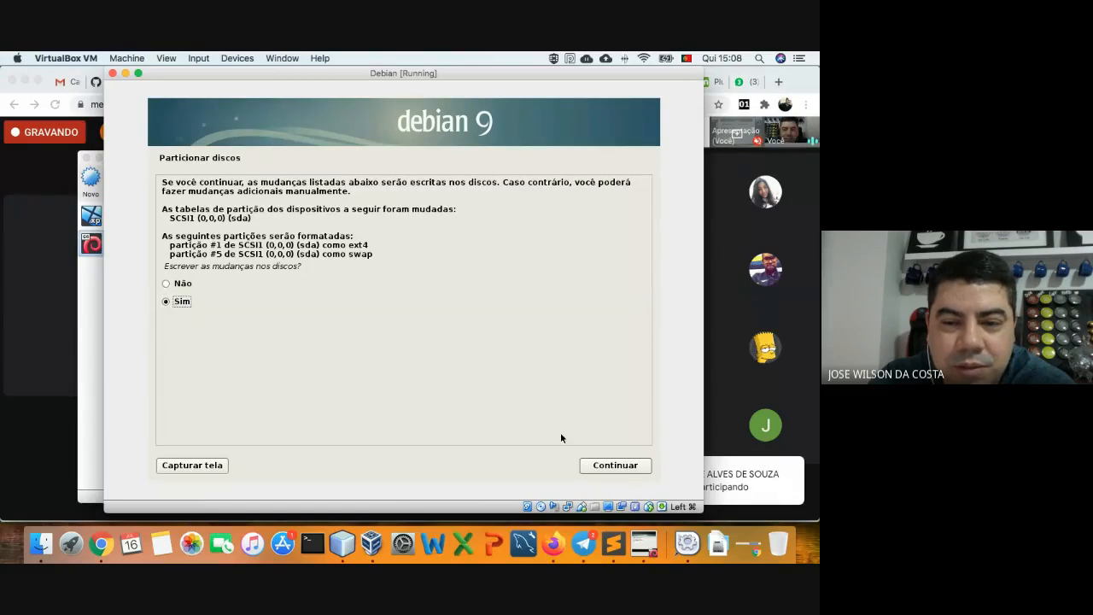
click(605, 466)
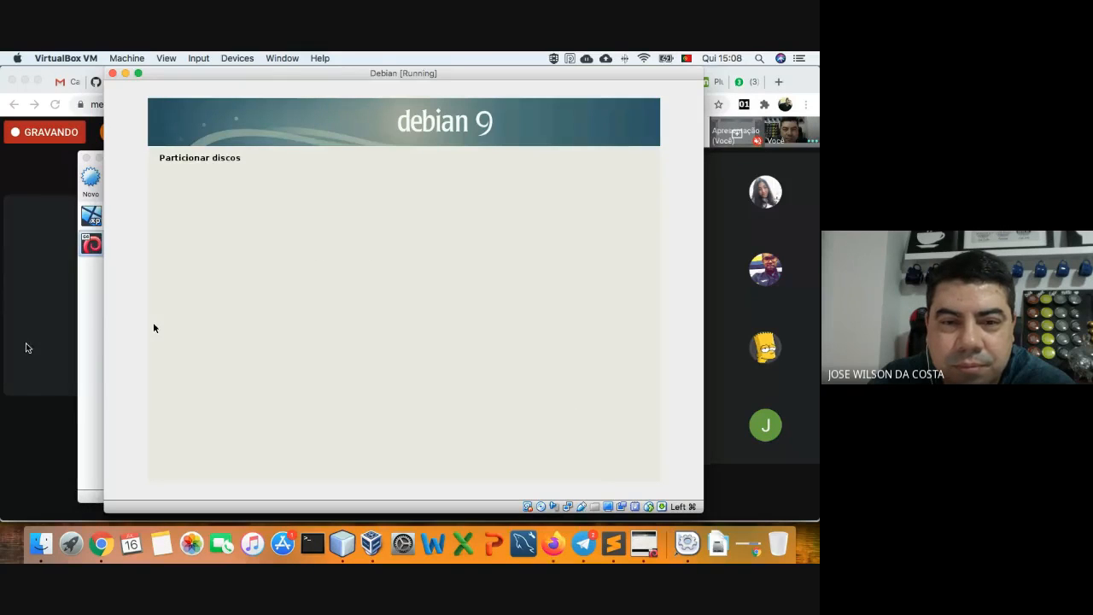
- Open the Google Meet chat to read students' messages, then return to the Debian installer
click(735, 465)
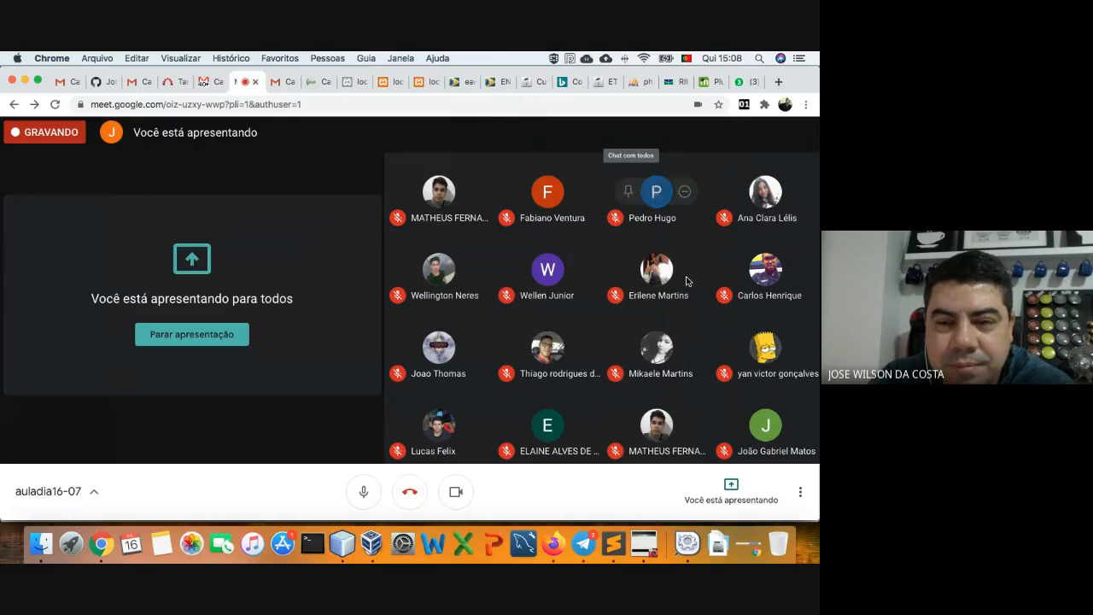
click(631, 134)
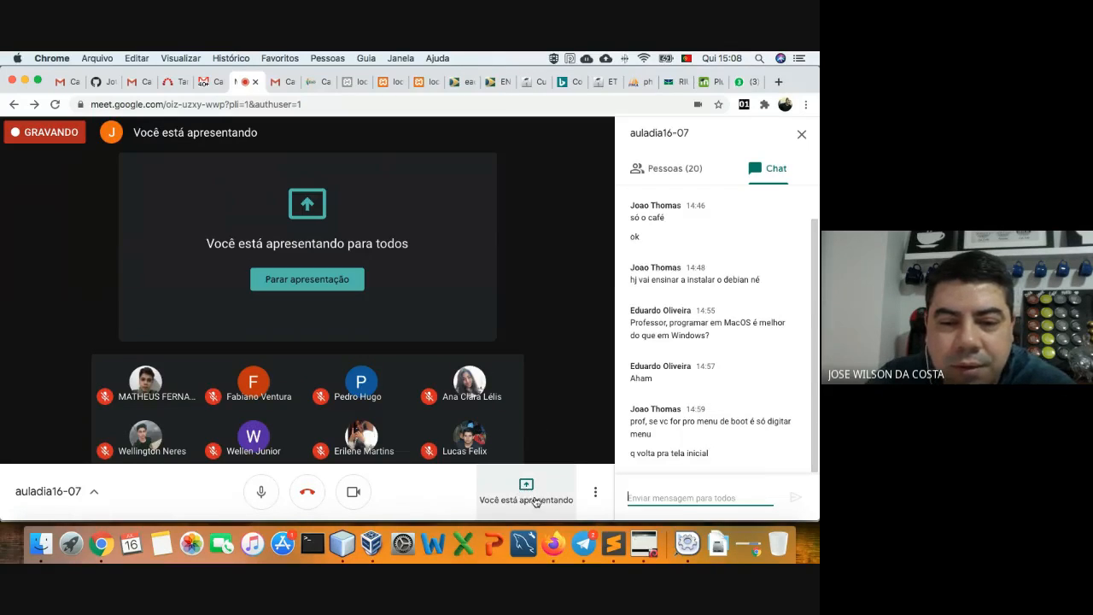
click(644, 544)
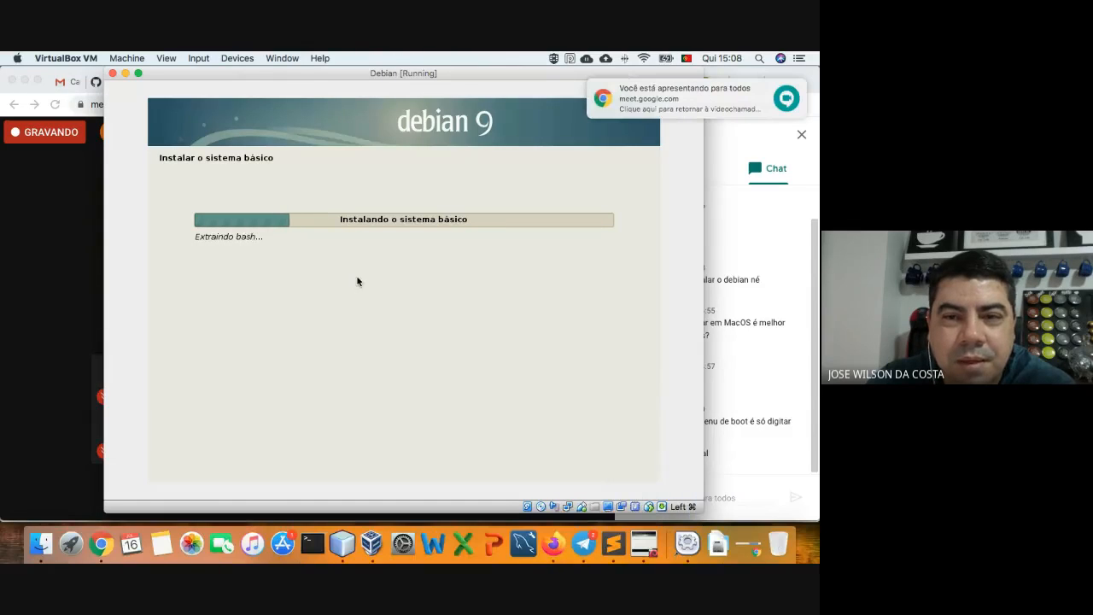
- Shift the Debian installer window left to keep the Meet chat visible while the base system installs
drag(229, 77, 191, 81)
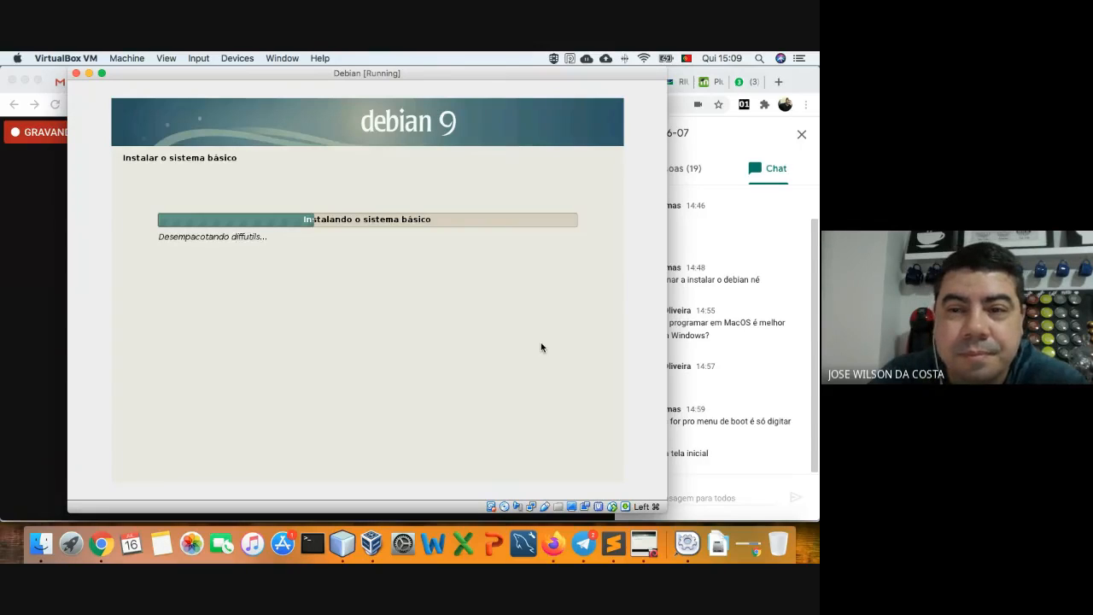
drag(411, 78, 367, 81)
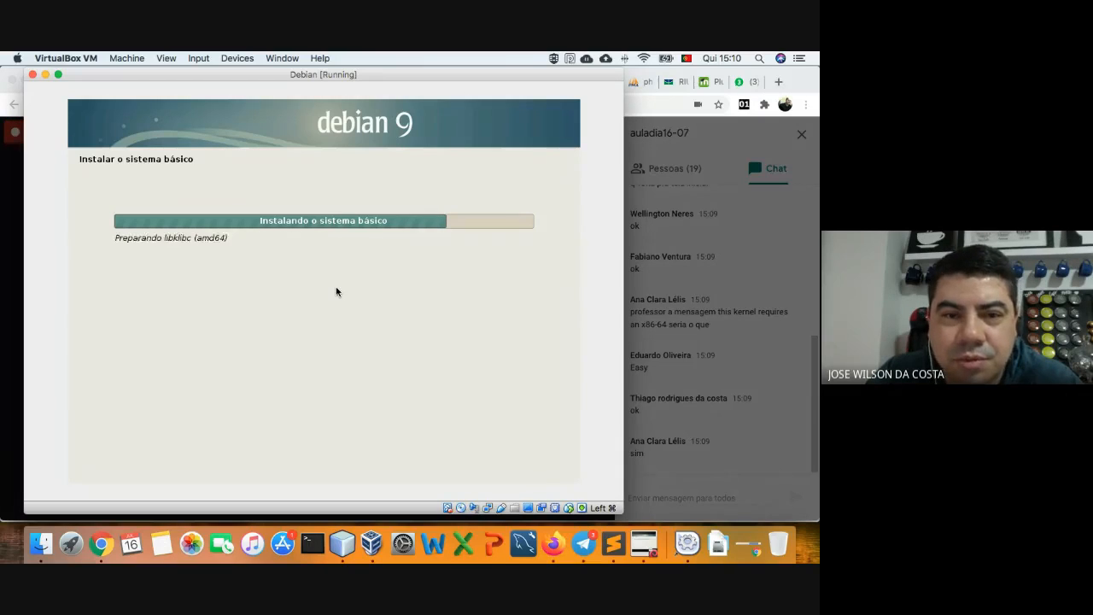
click(645, 290)
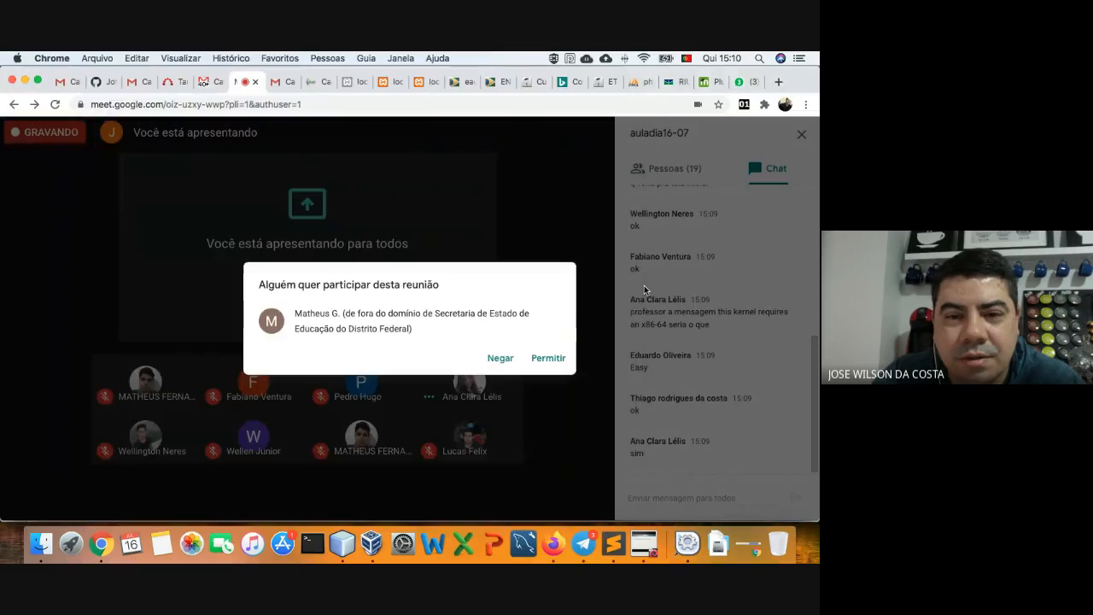
- Admit the person asking to join the Google Meet meeting and return to the Debian installer
click(549, 357)
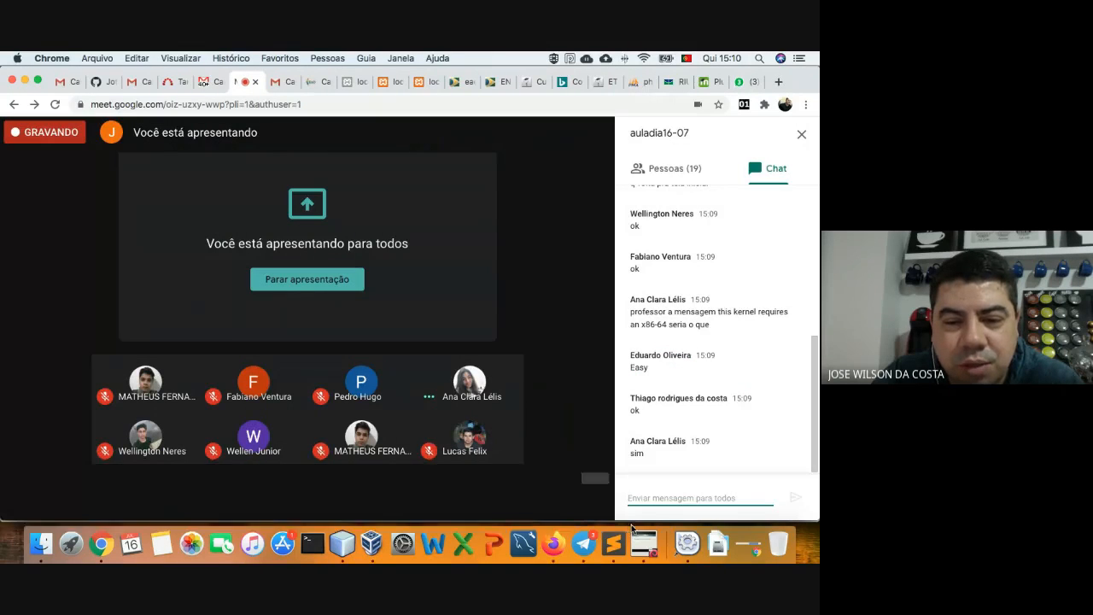
click(635, 527)
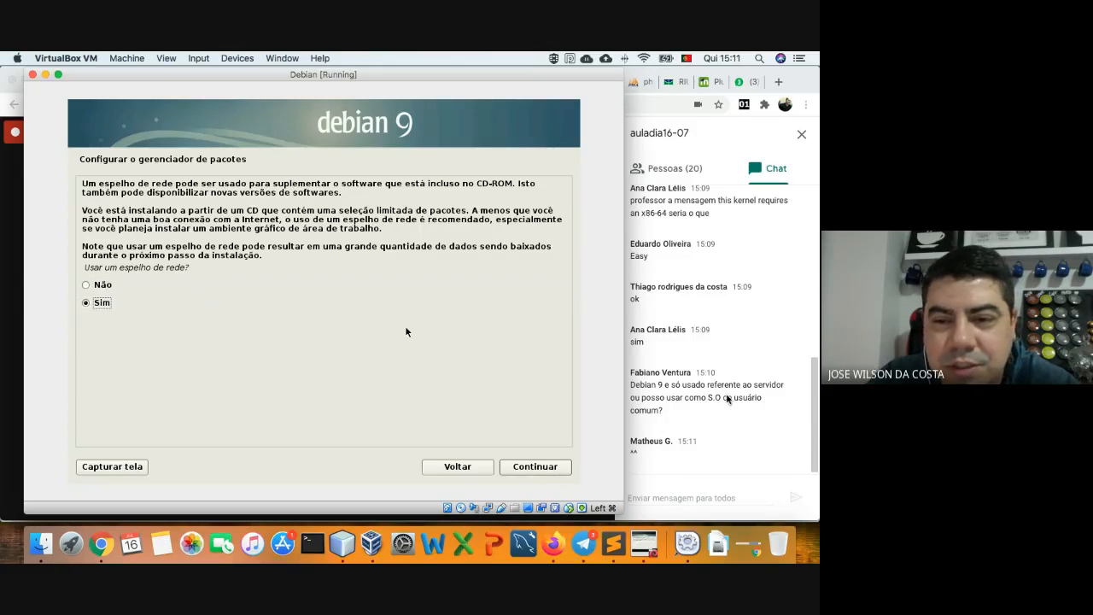
click(816, 419)
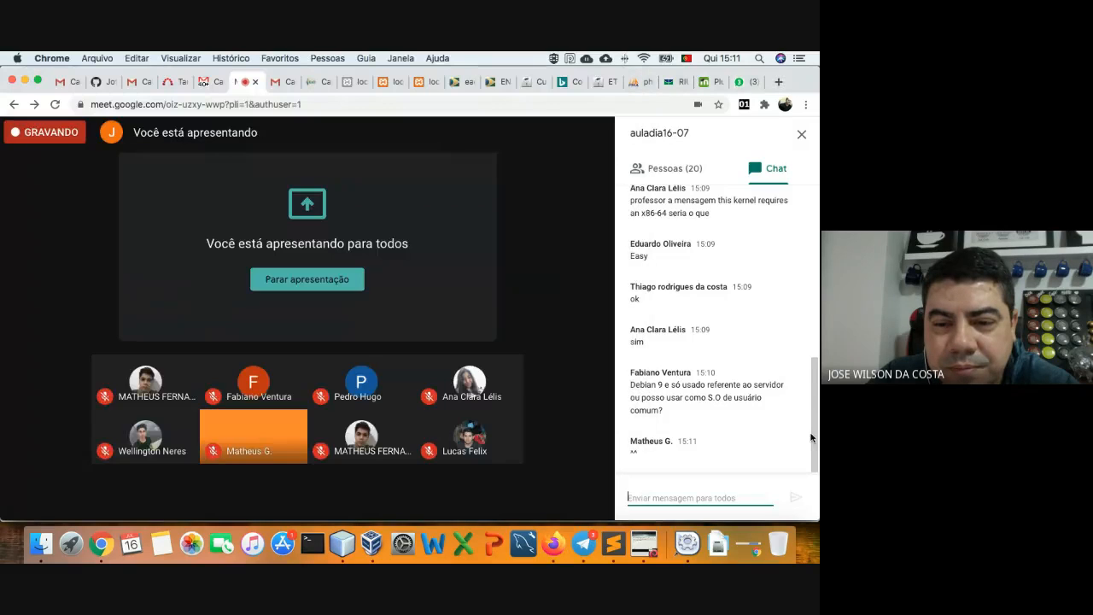
click(681, 421)
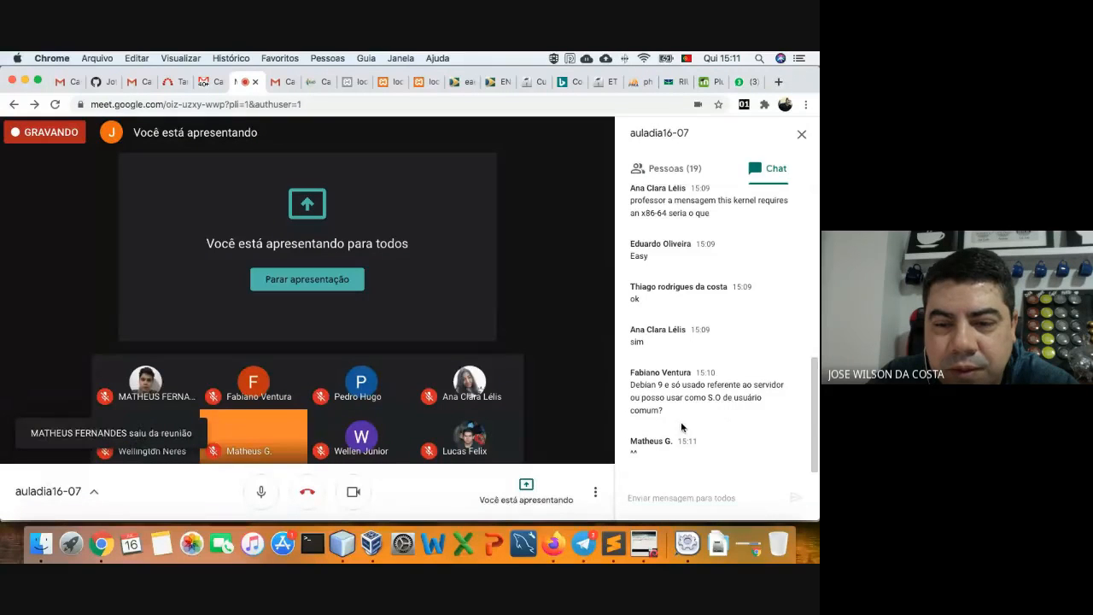
click(640, 529)
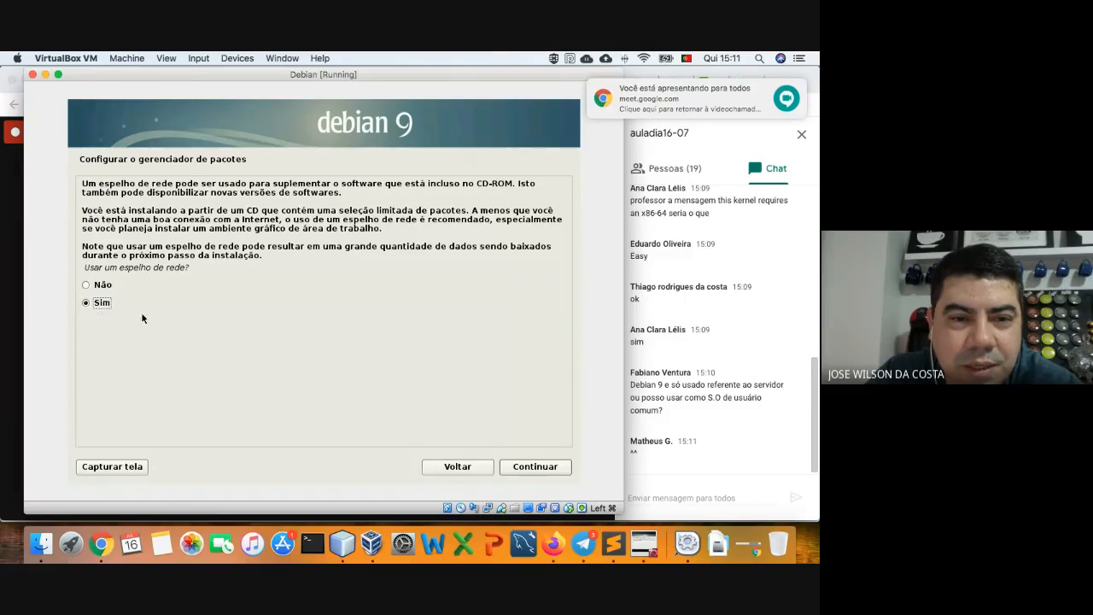
- Use a network mirror in Brasil, ftp.br.debian.org
click(539, 468)
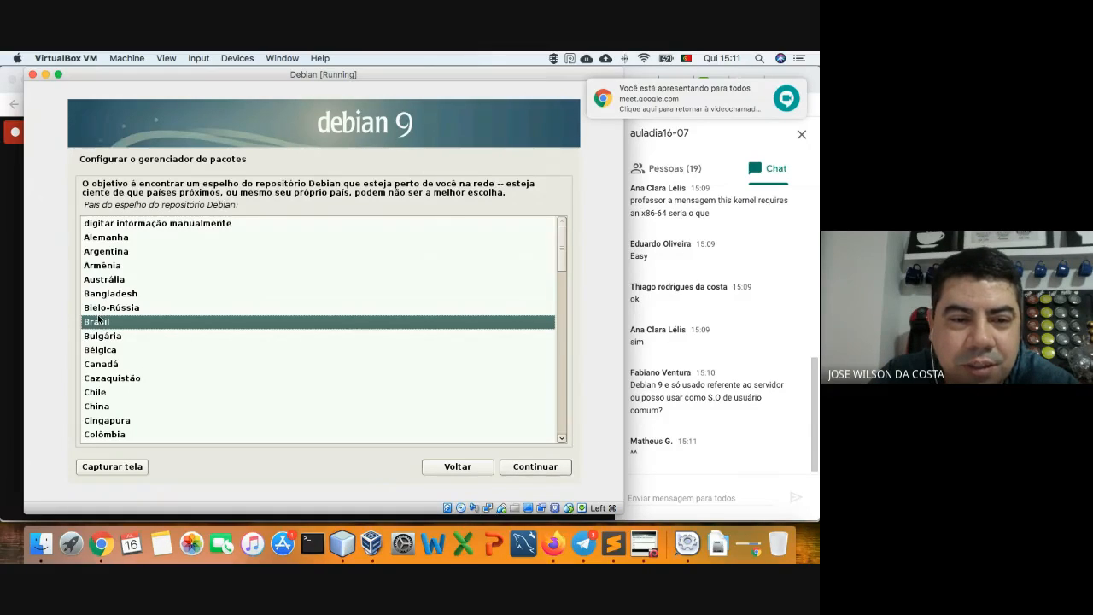
click(518, 467)
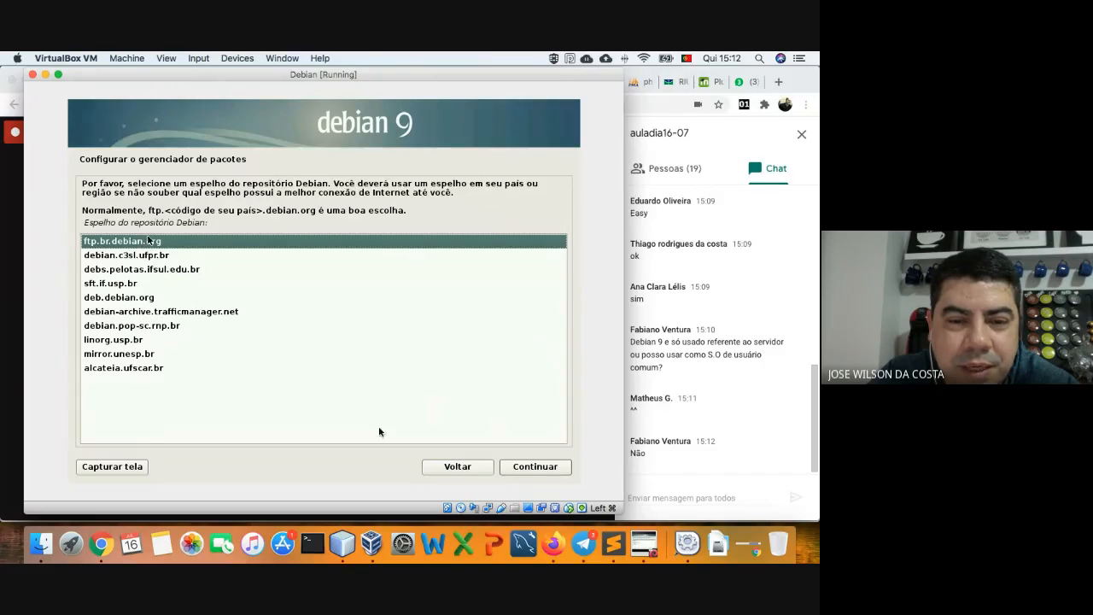
click(541, 468)
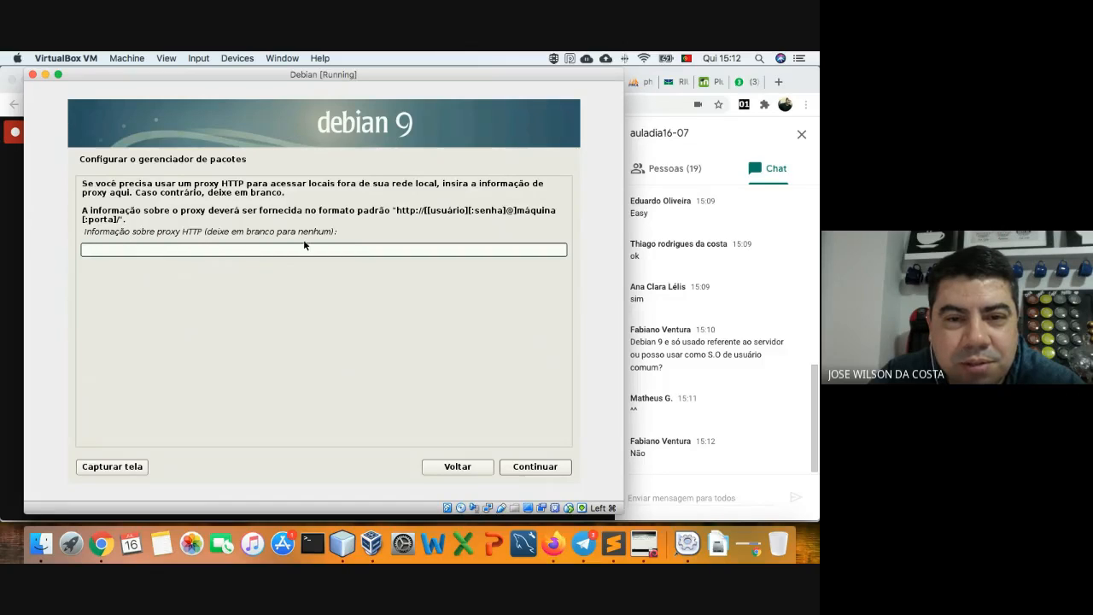
- Point out the proxy address format, then start typing 'http' in the HTTP proxy field
drag(396, 210, 118, 221)
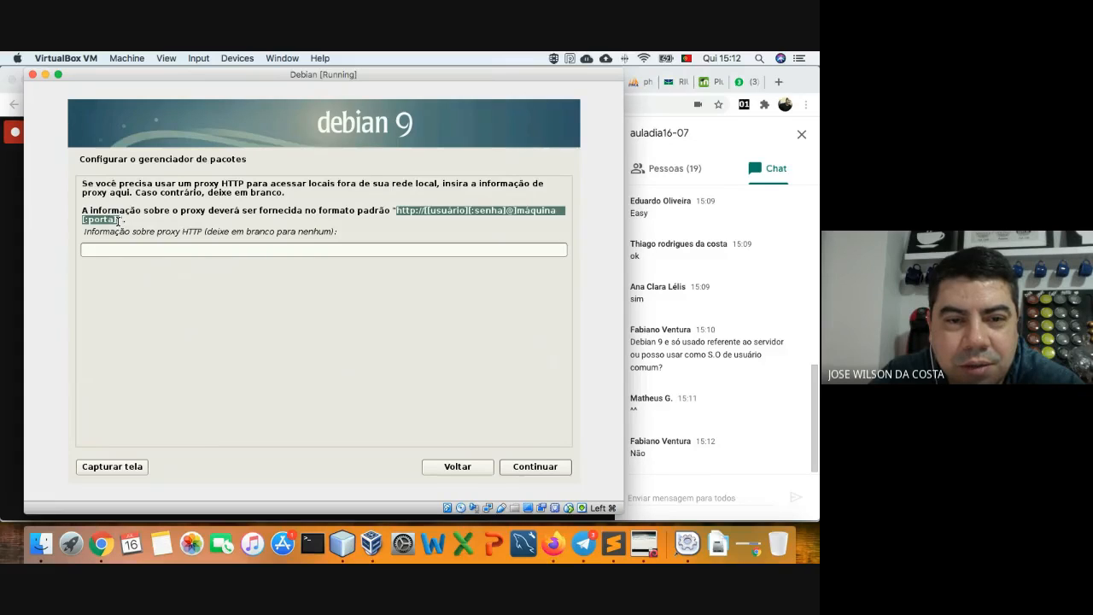
click(432, 221)
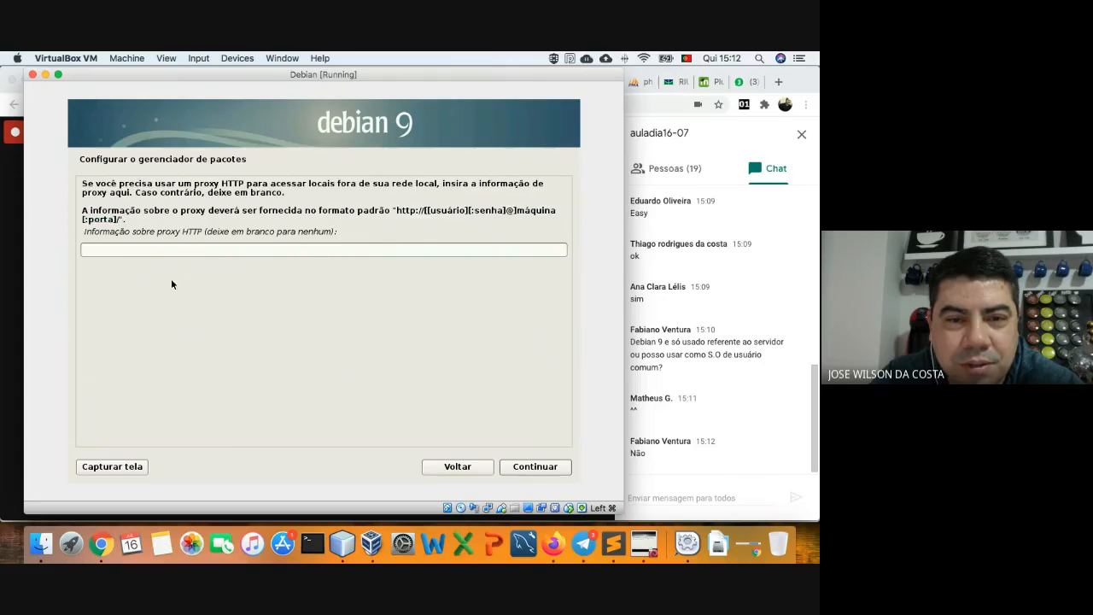
click(188, 251)
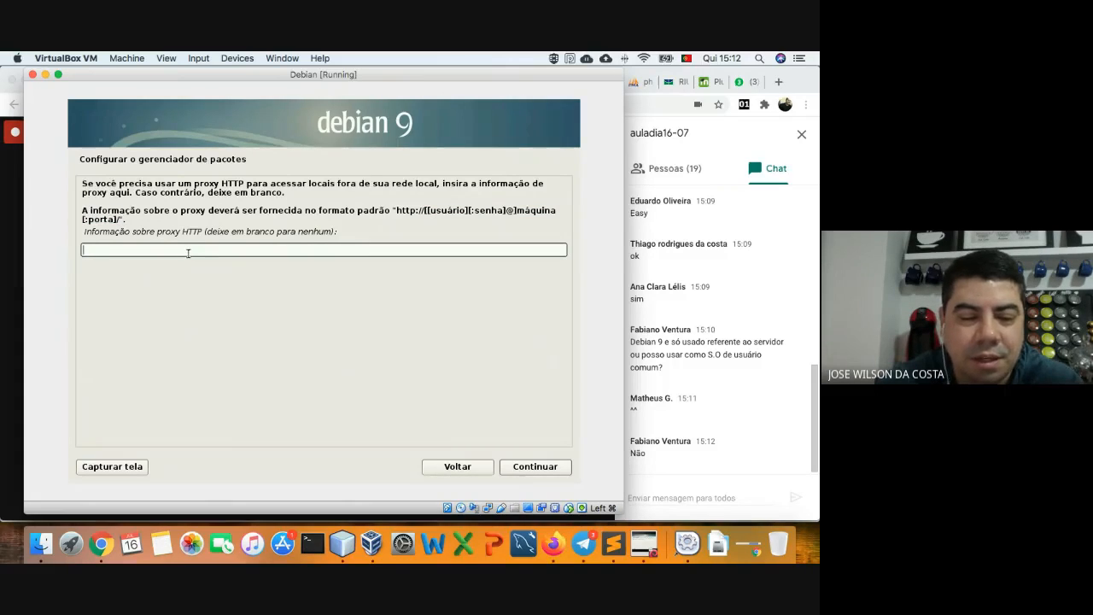
text(http)
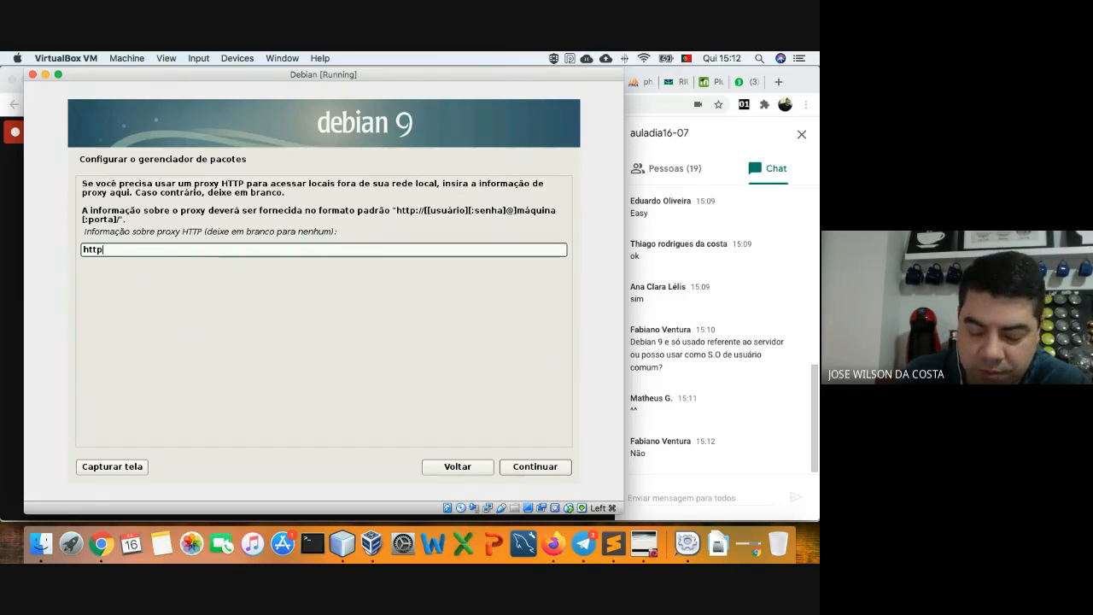
text(>)
key(BackSpace)
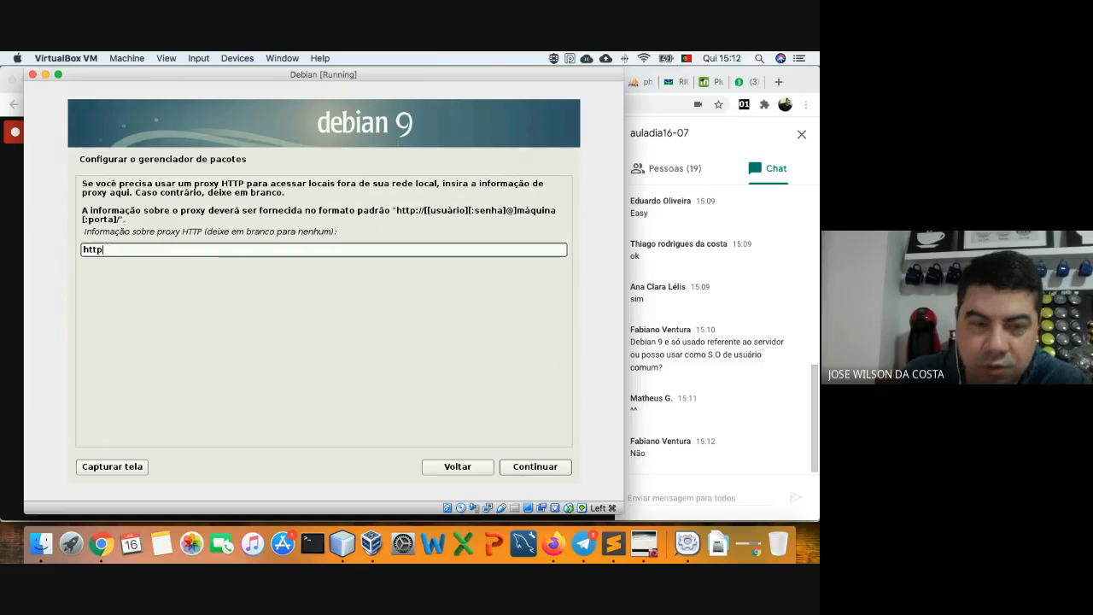
text(Ç)
text(<)
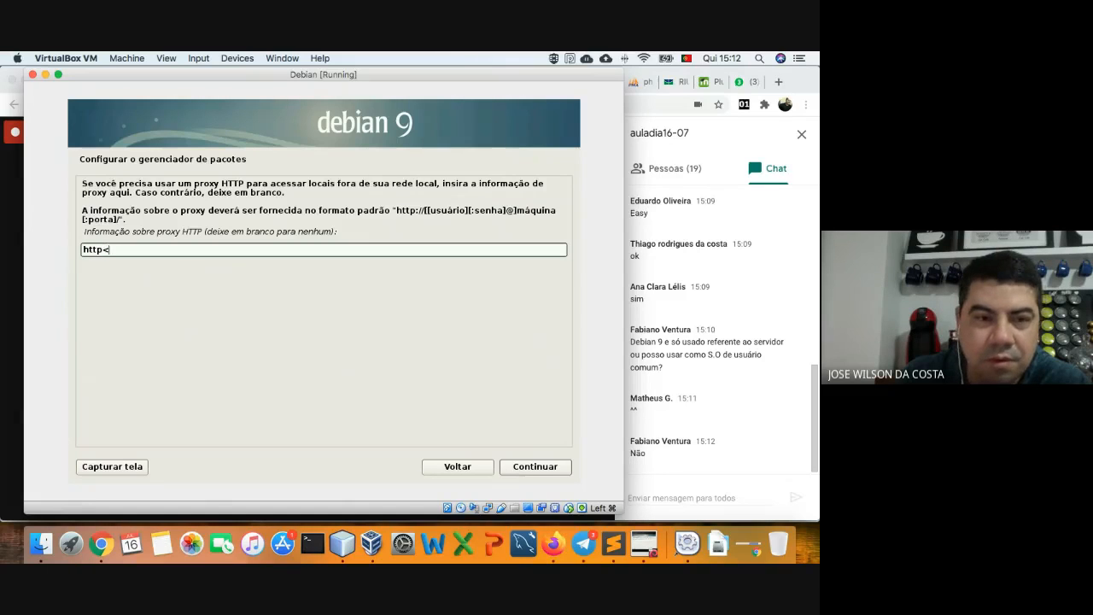
key(BackSpace)
- Remove stray keyboard-layout symbols until the field reads 'http:', then add '1'
text(:)
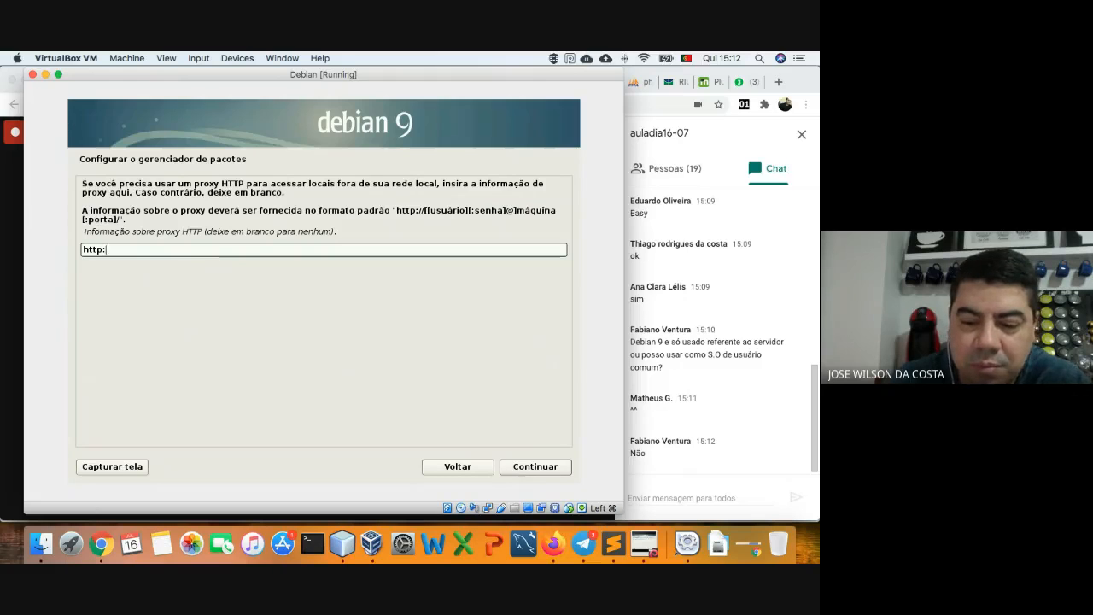
text(;)
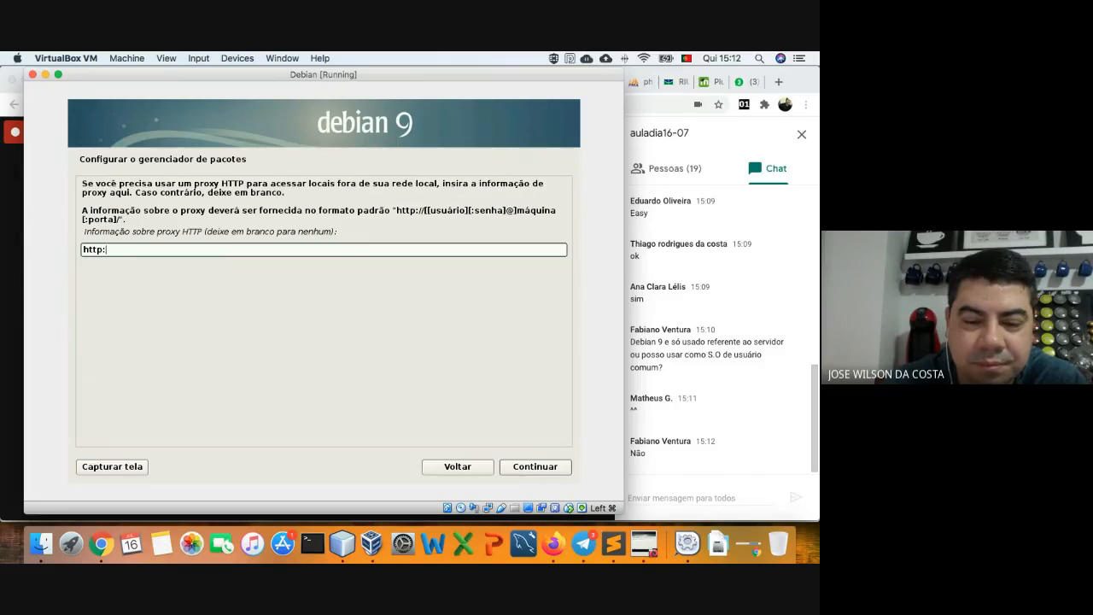
text(~)
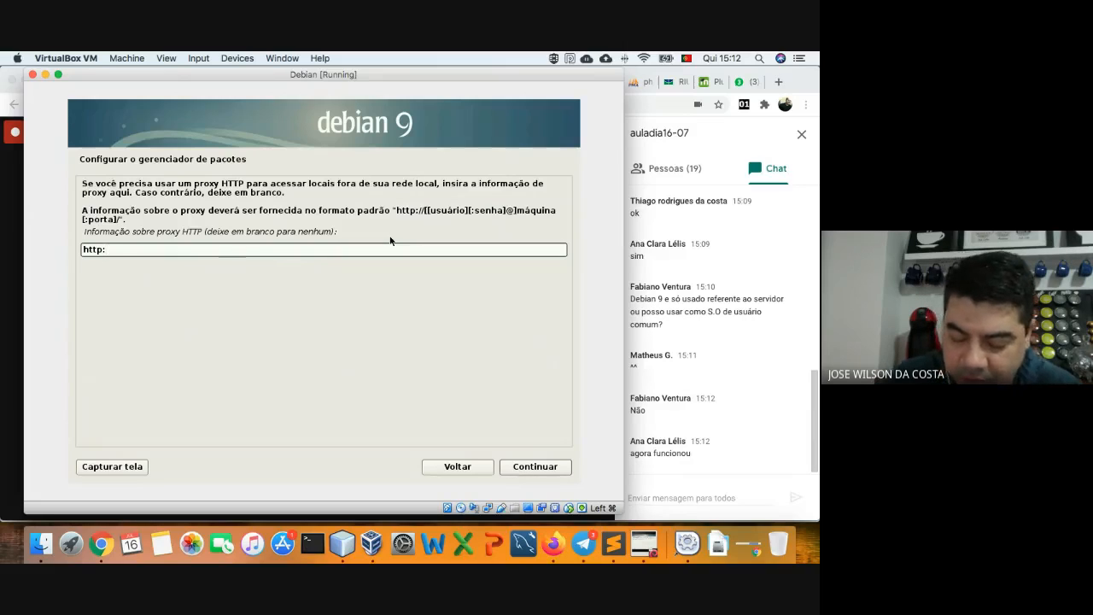
text(&&)
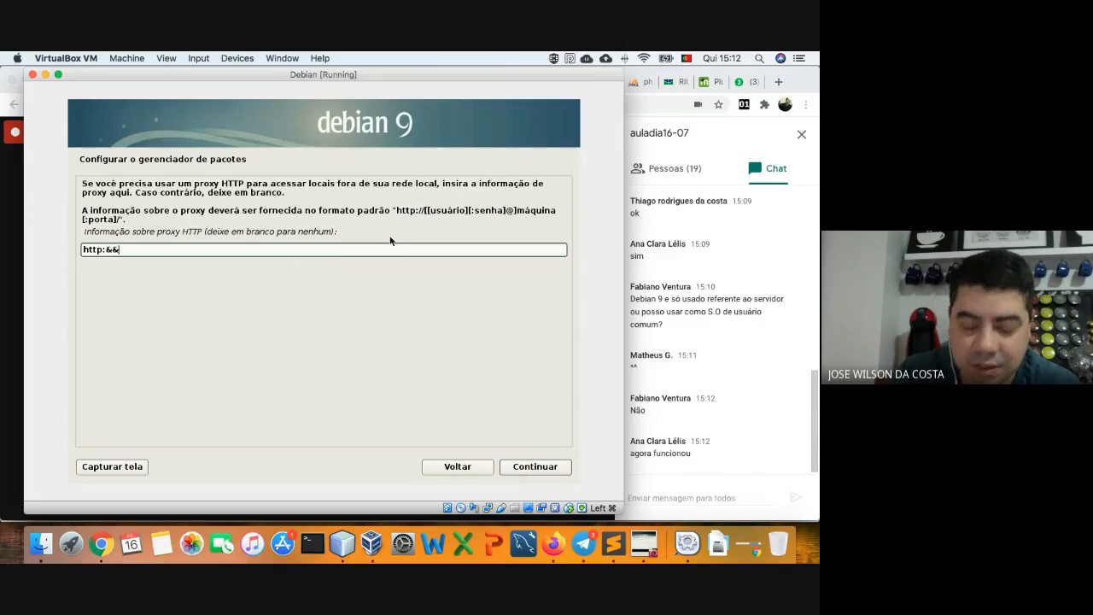
key(BackSpace)
key(BackSpace)
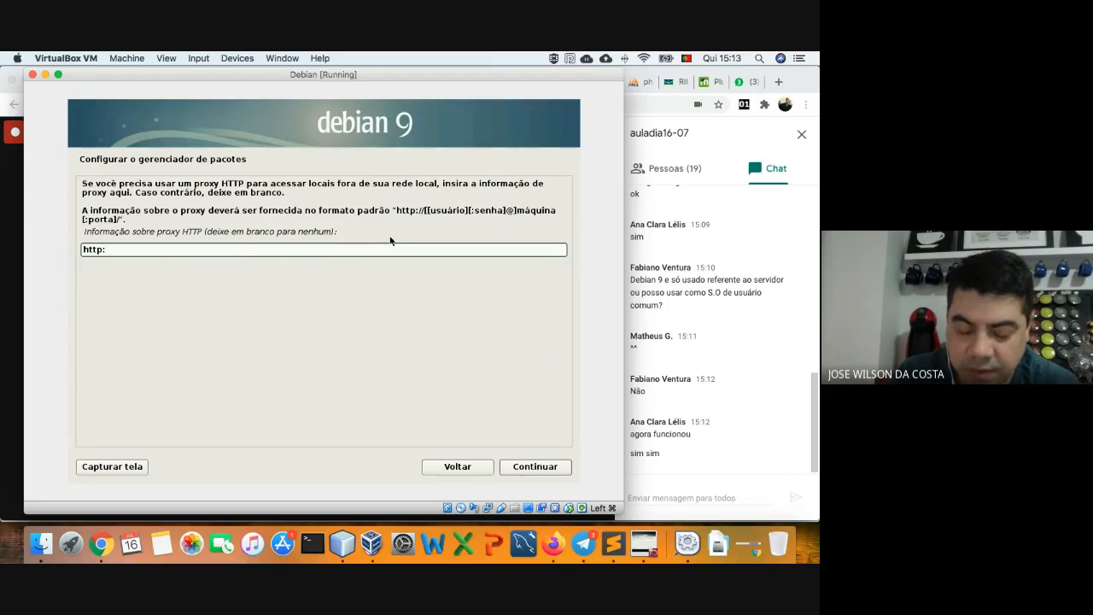
text(/)
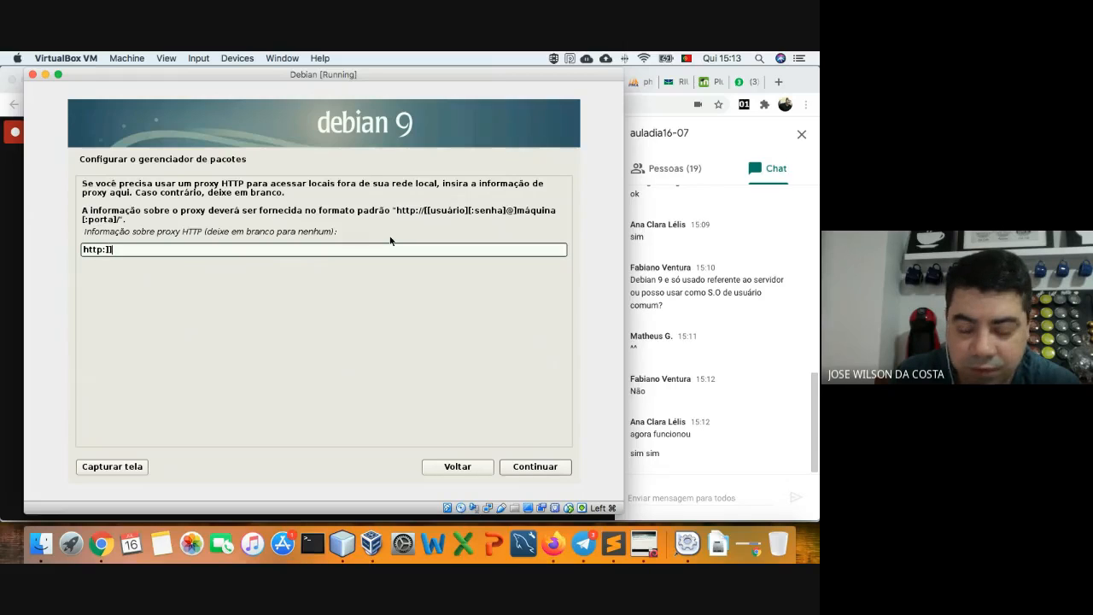
key(BackSpace)
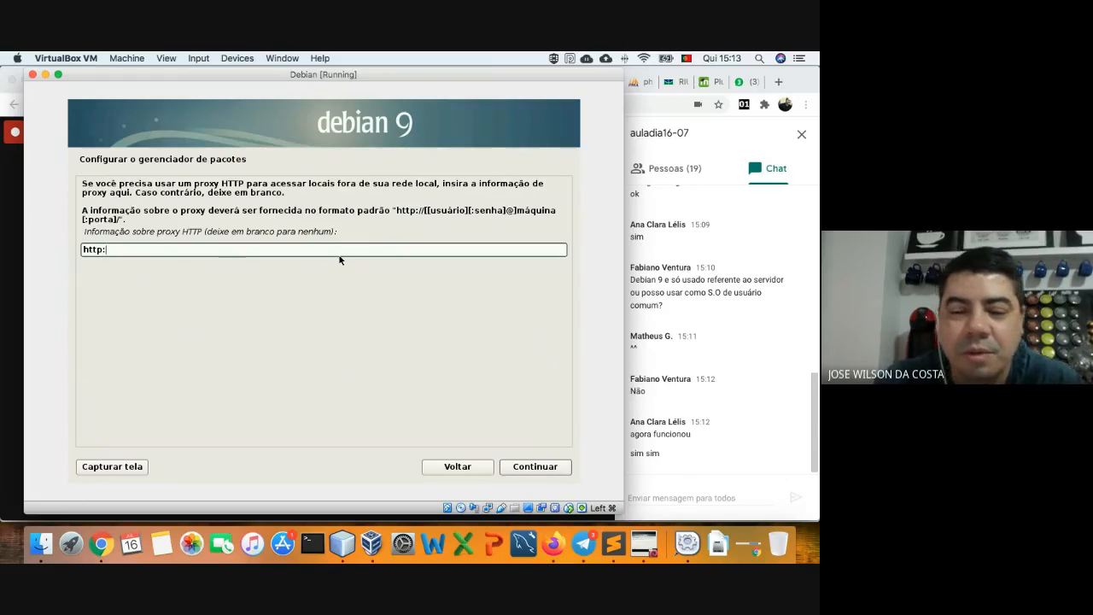
text(;;;;)
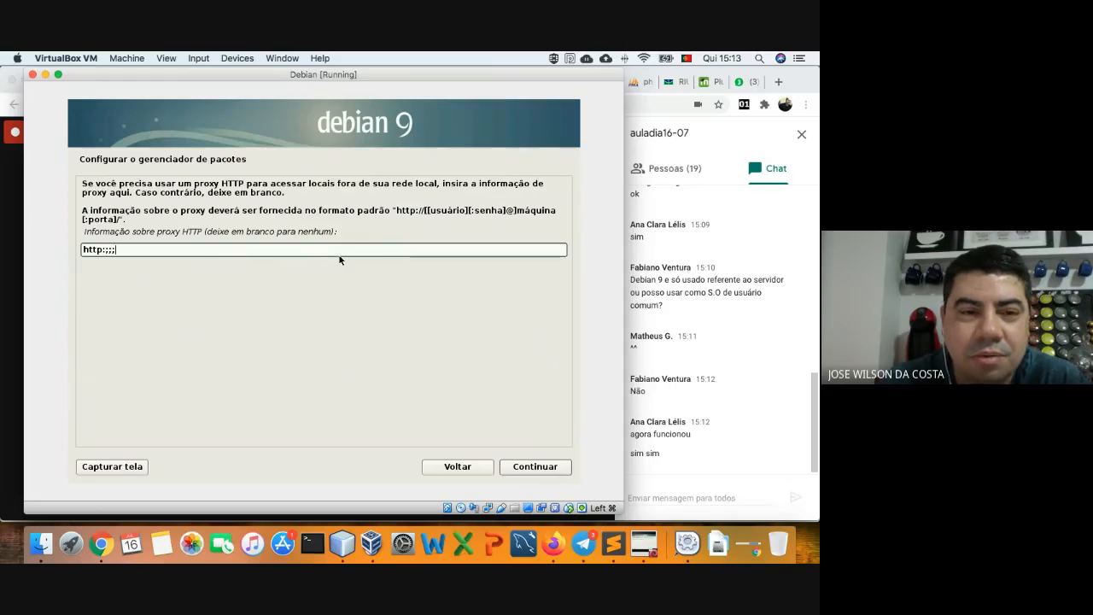
key(BackSpace)
key(BackSpace)
key(BackSpace)
key(BackSpace)
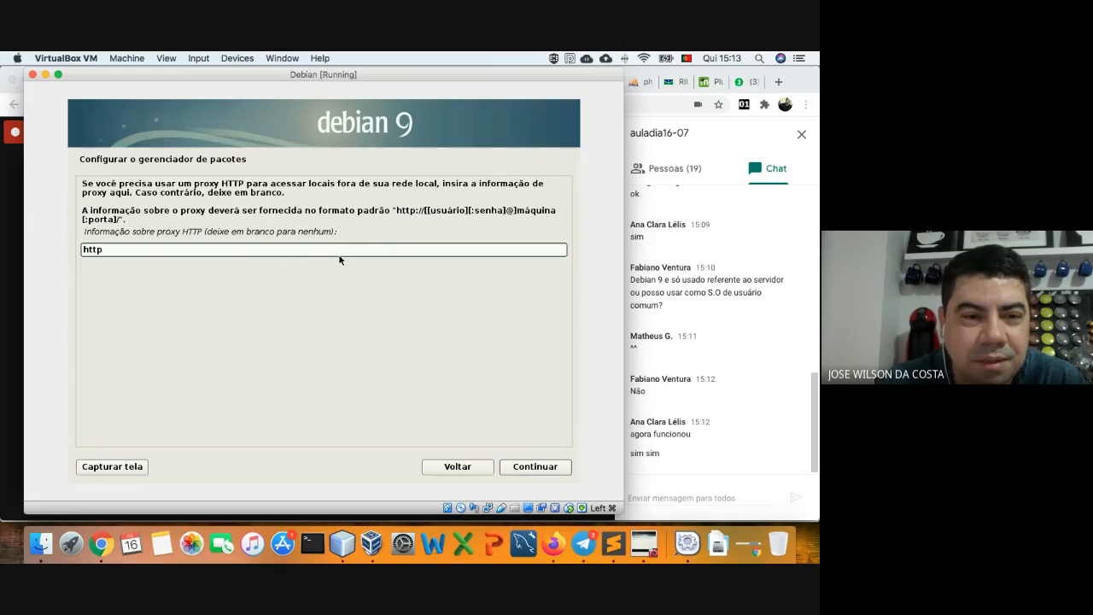
text(Ç)
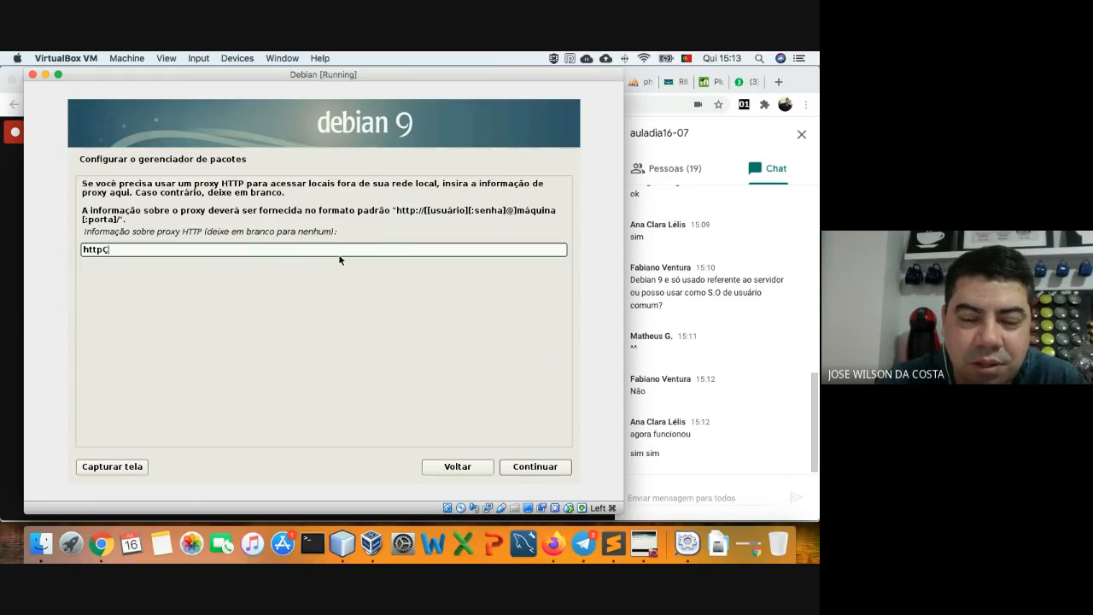
key(BackSpace)
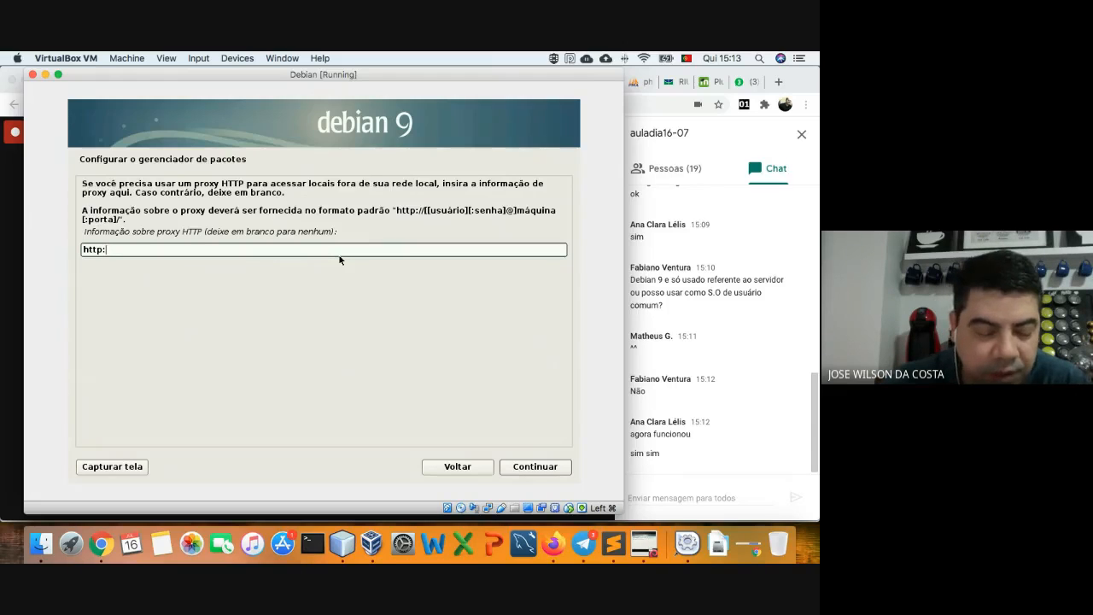
text(1)
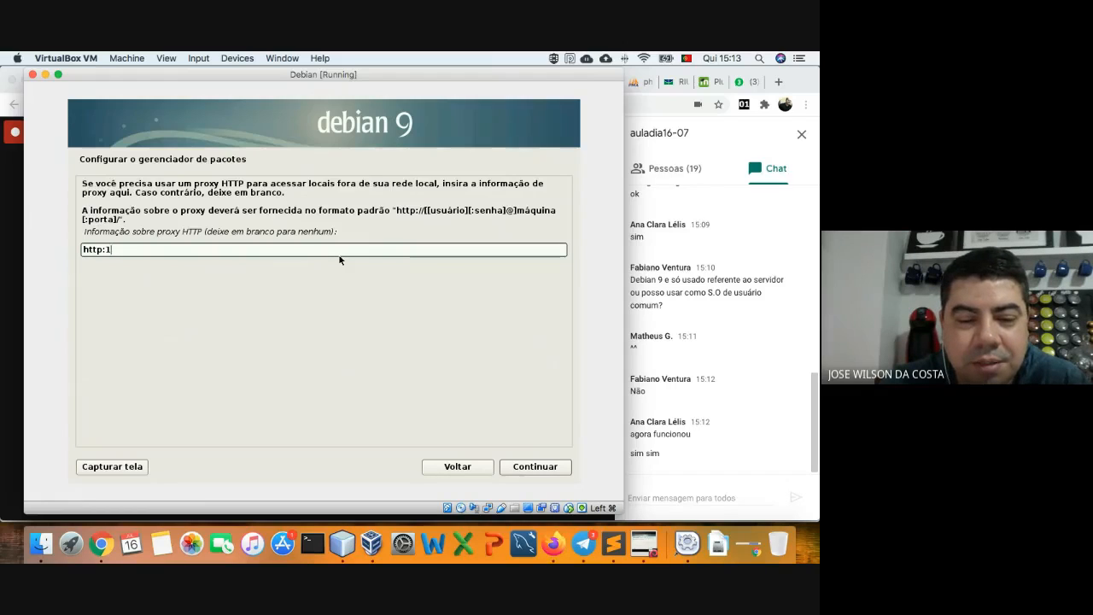
- Type the proxy address 10.219.0.254:312 and delete the doubled 1
text(10.2)
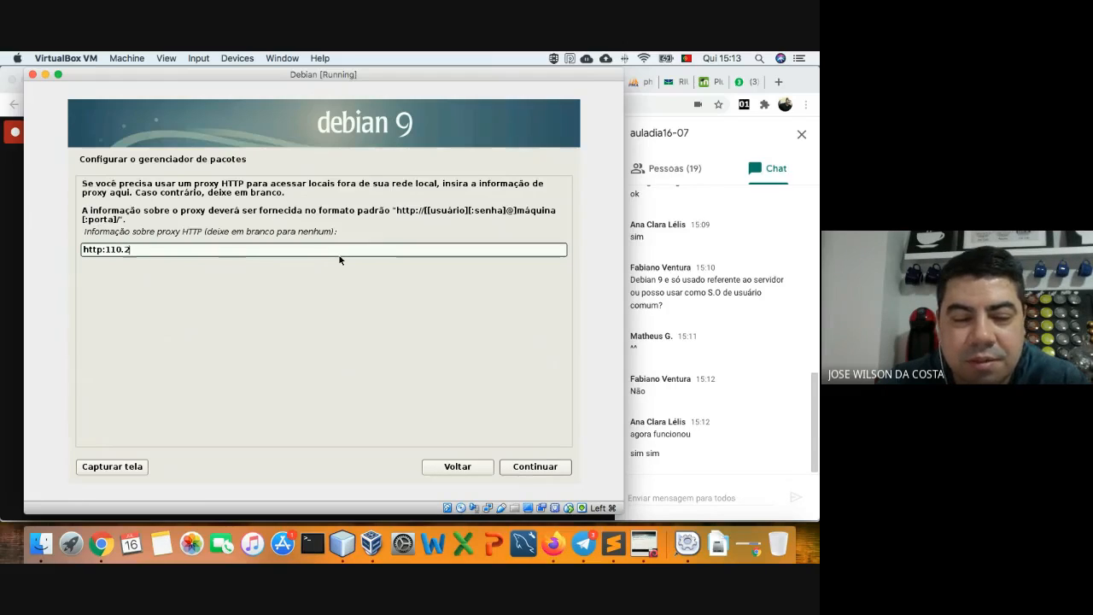
text(19)
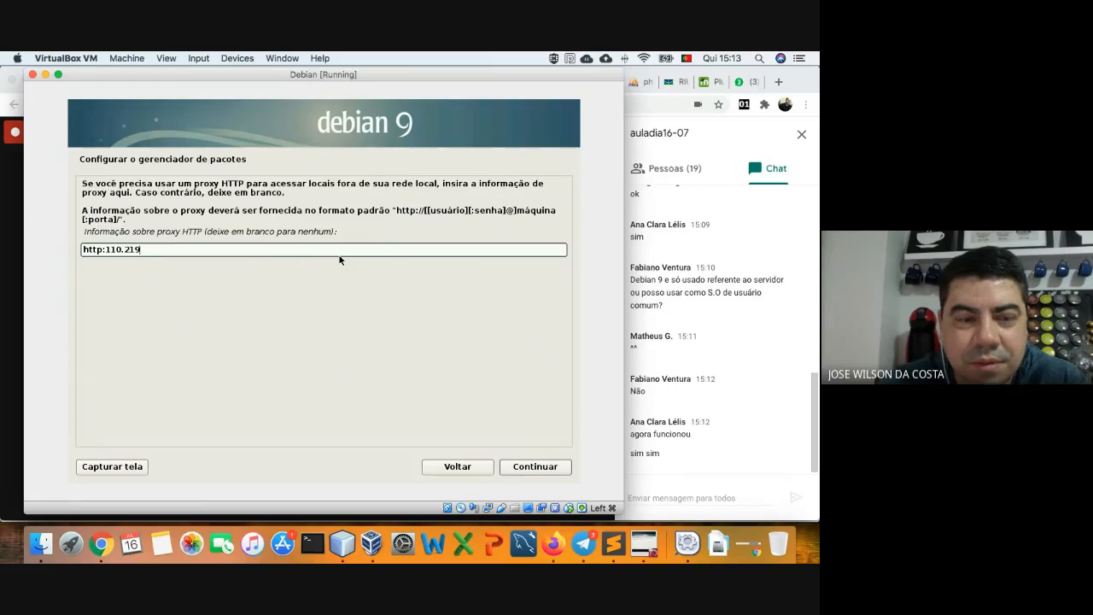
text(.0)
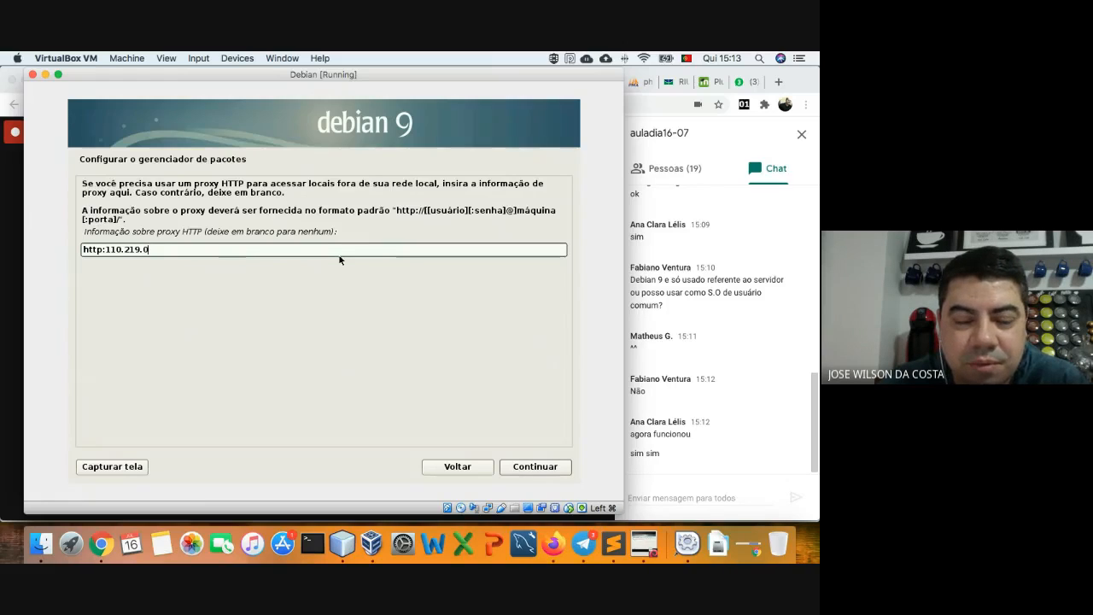
text(.25)
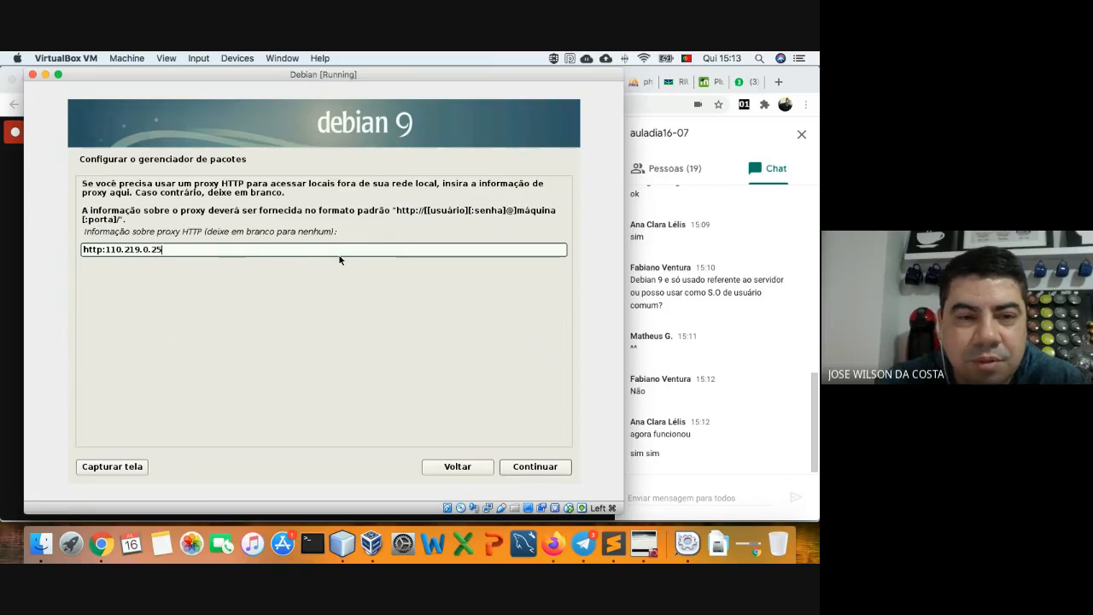
text(4)
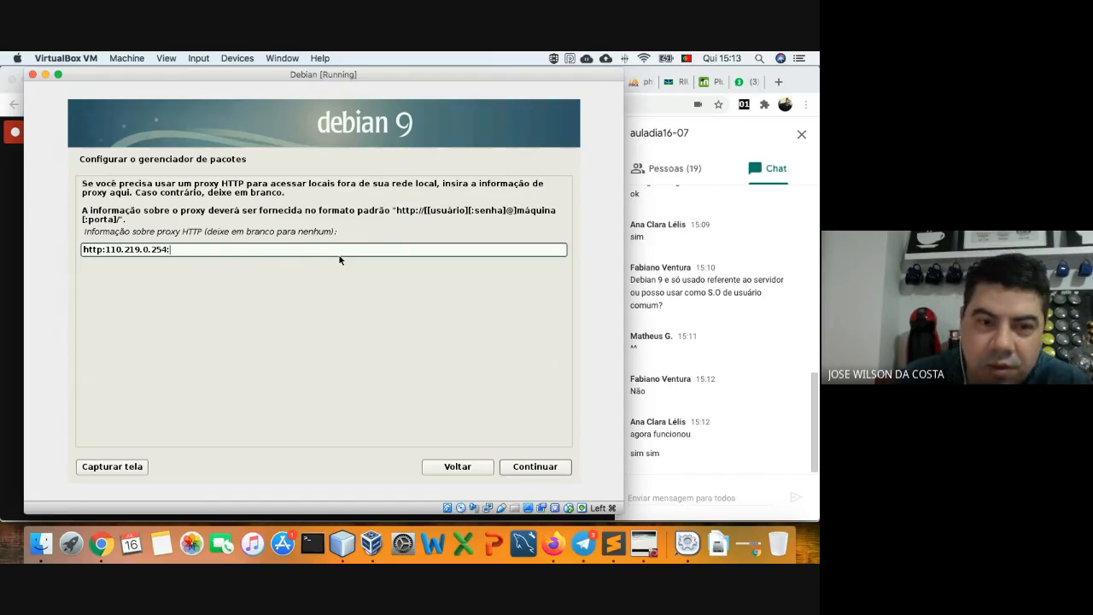
text(:)
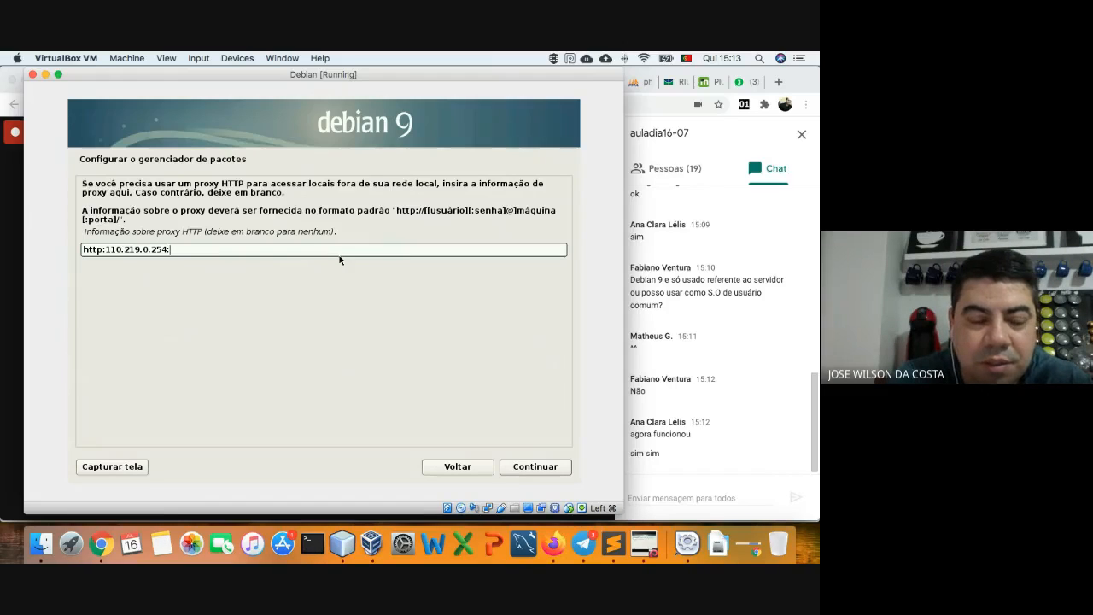
text(3128)
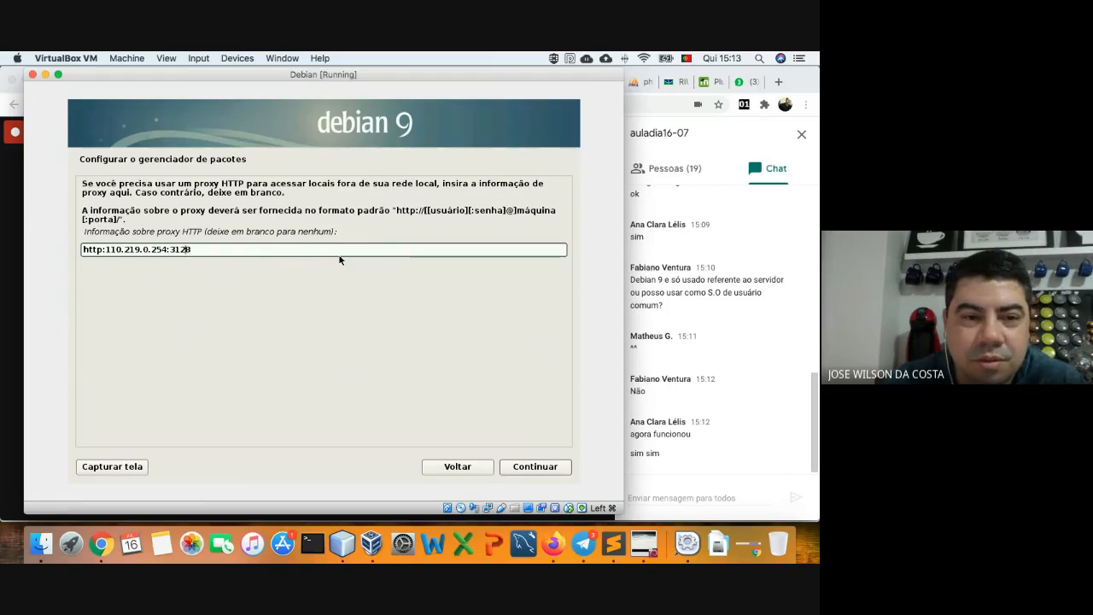
key(Left)
key(Left)
key(Left)
key(Left)
key(Left)
key(Left)
key(Left)
key(Left)
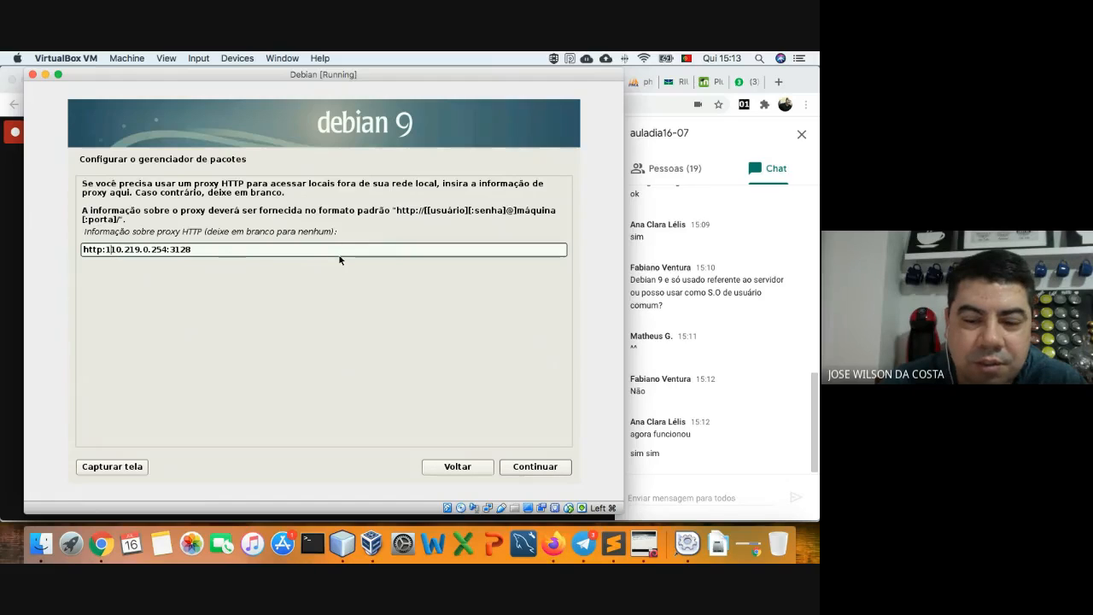
key(BackSpace)
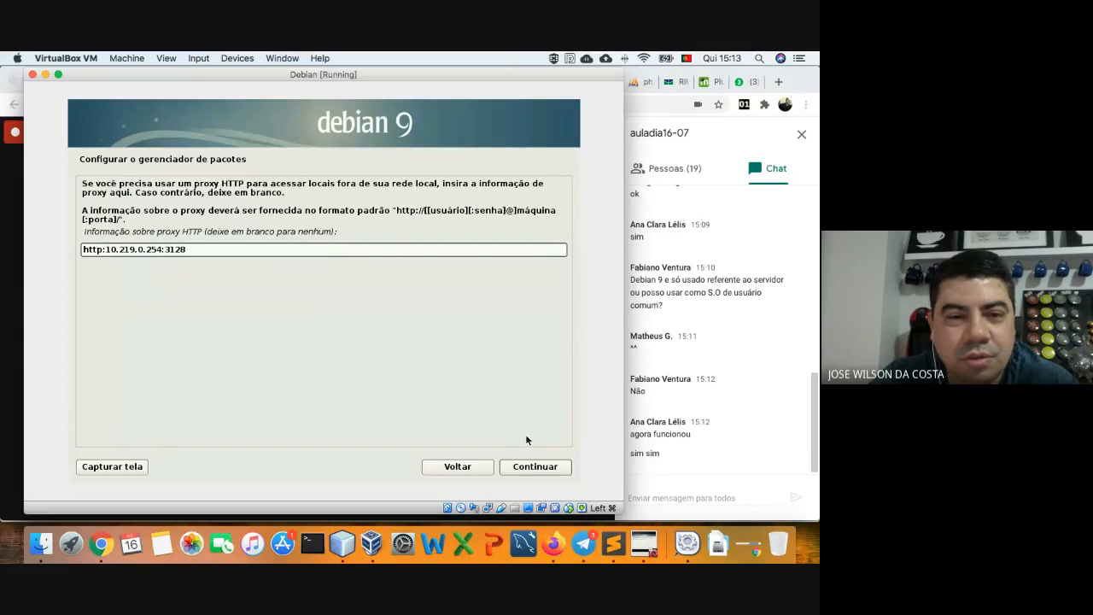
- Clear the whole HTTP proxy field and continue with no proxy set
click(201, 249)
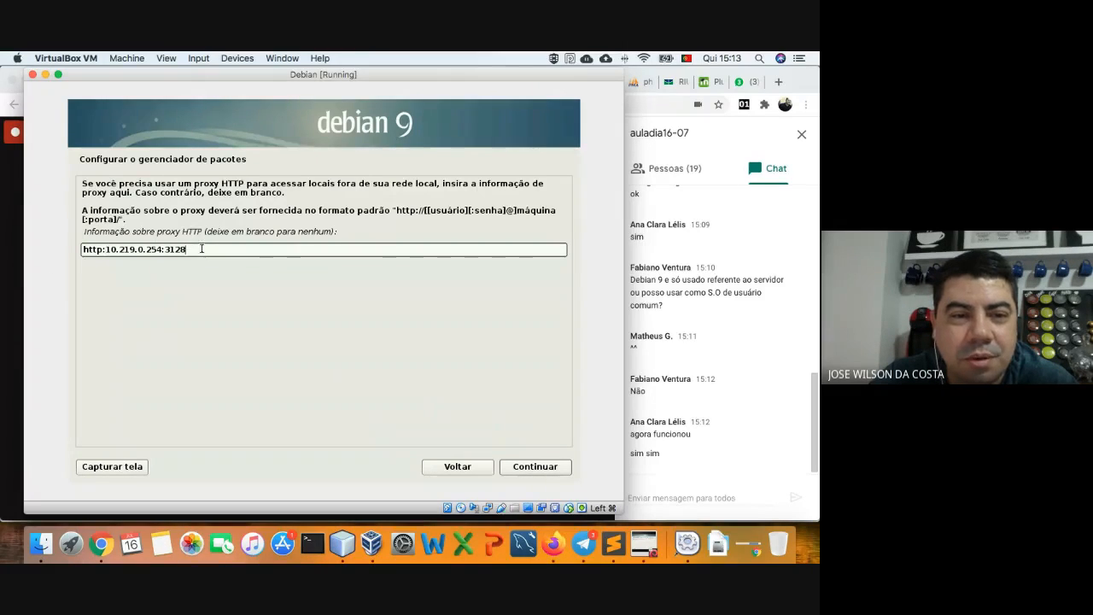
drag(195, 248, 151, 237)
key(BackSpace)
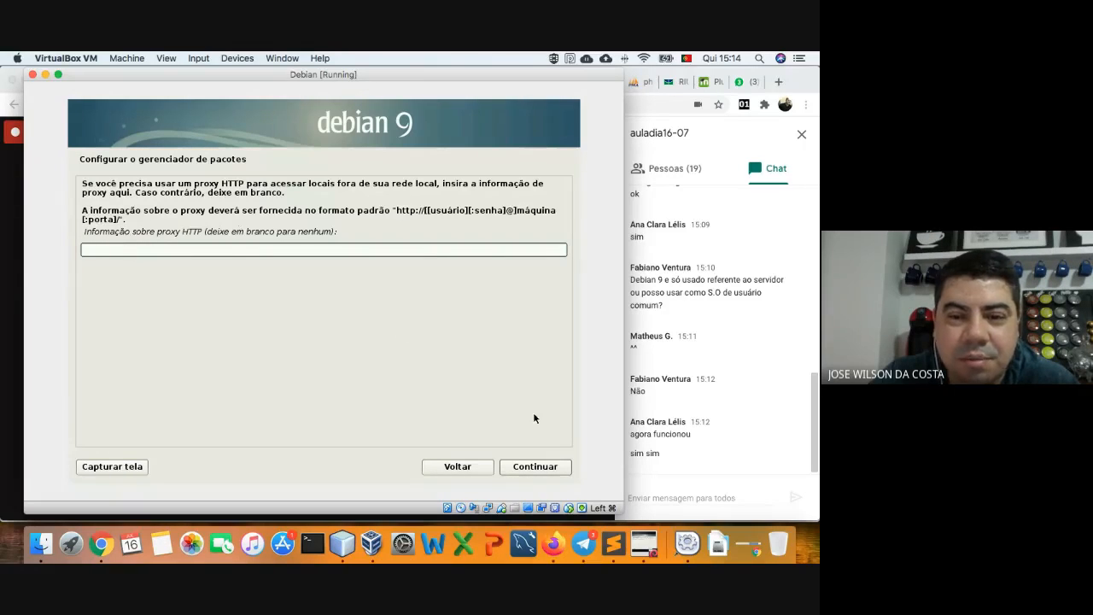
click(544, 468)
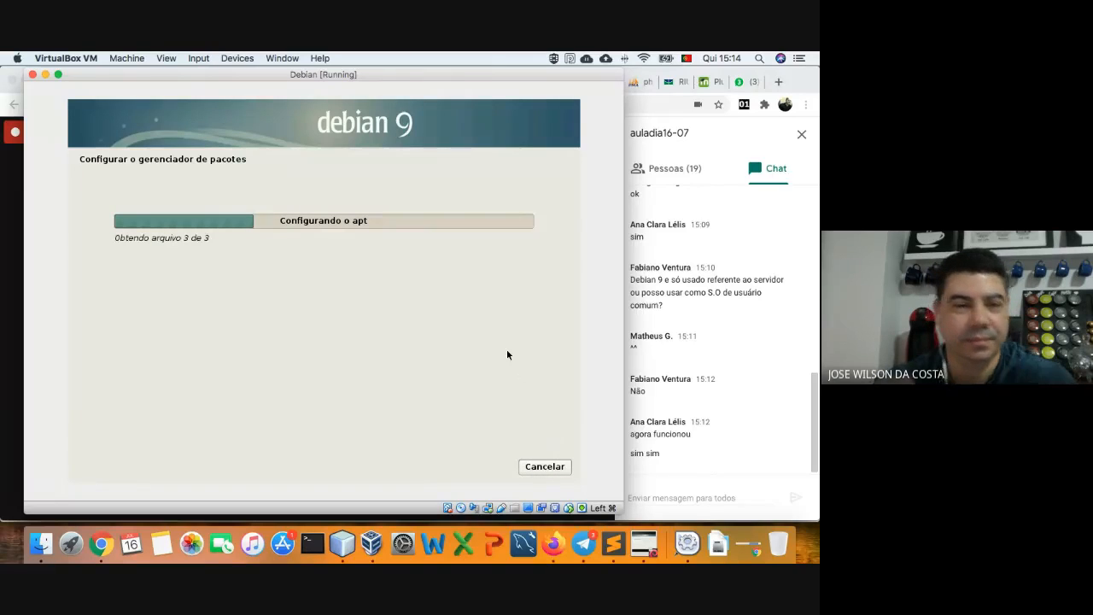
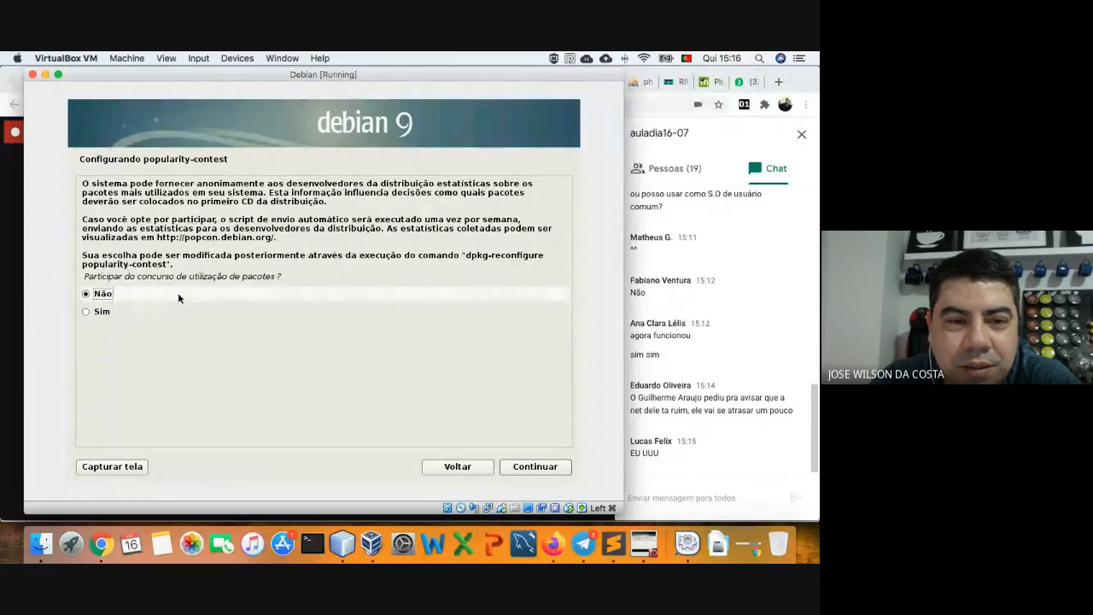
- Keep 'Não' for the Debian popularity contest and continue to software selection
click(531, 468)
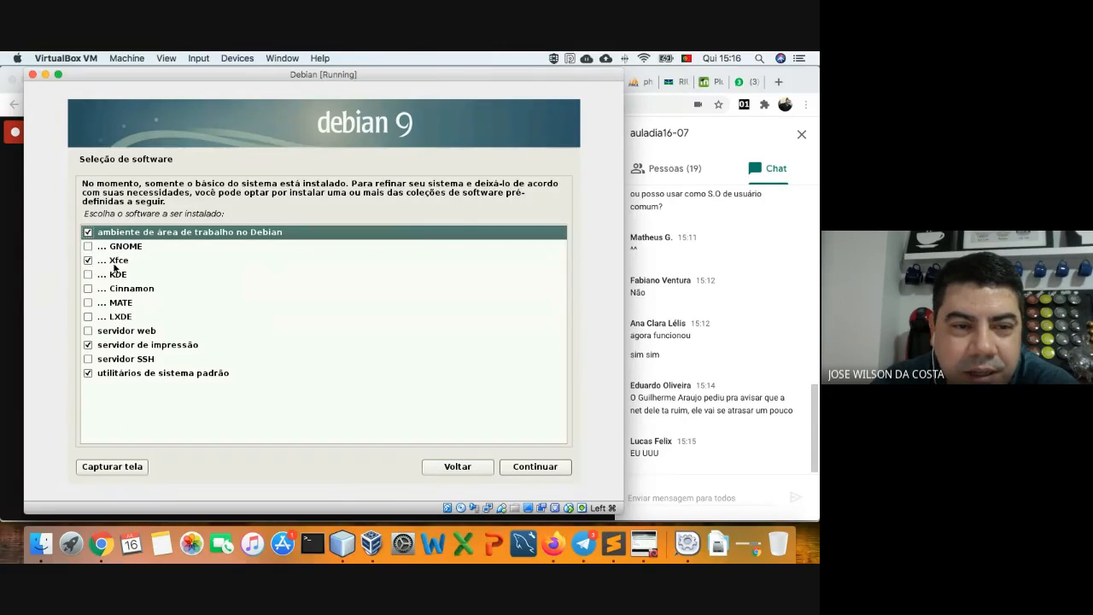
- Tick and untick GNOME, Xfce and KDE to compare the desktop options
click(88, 247)
click(89, 261)
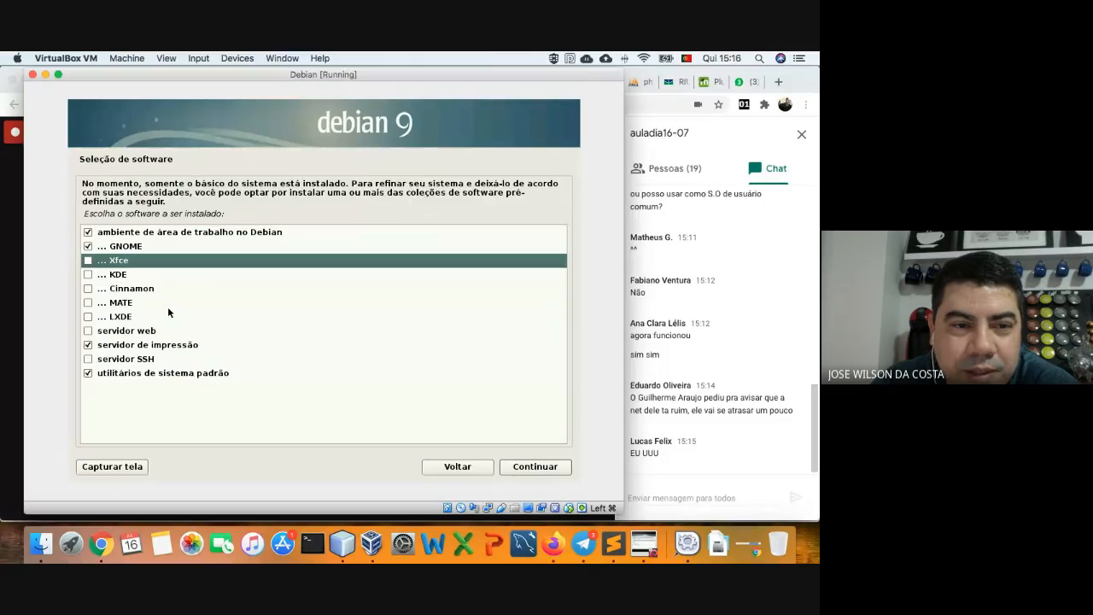
click(88, 247)
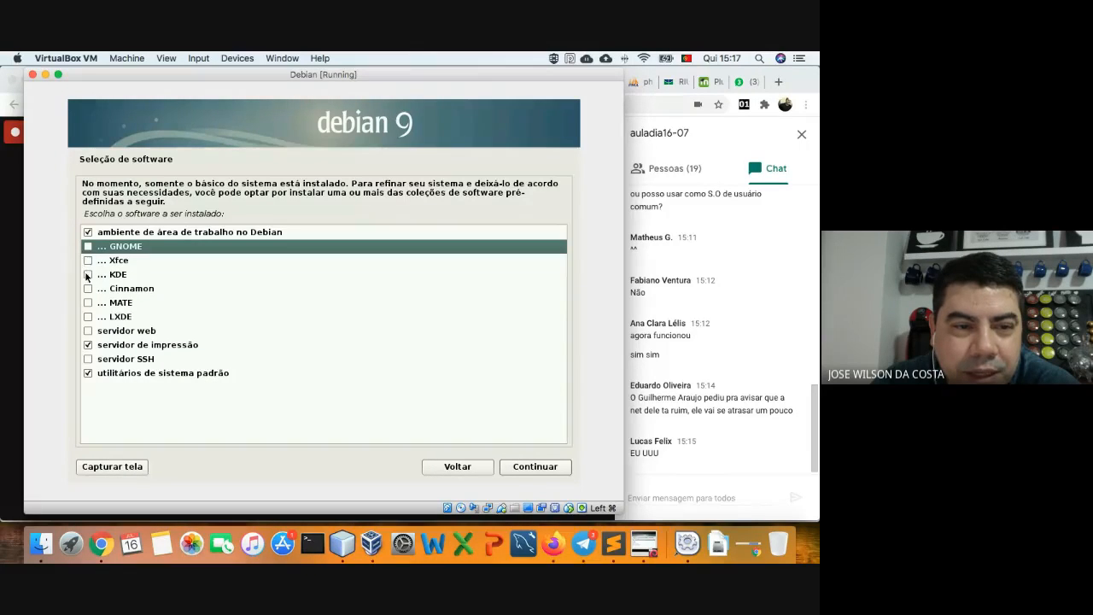
click(88, 274)
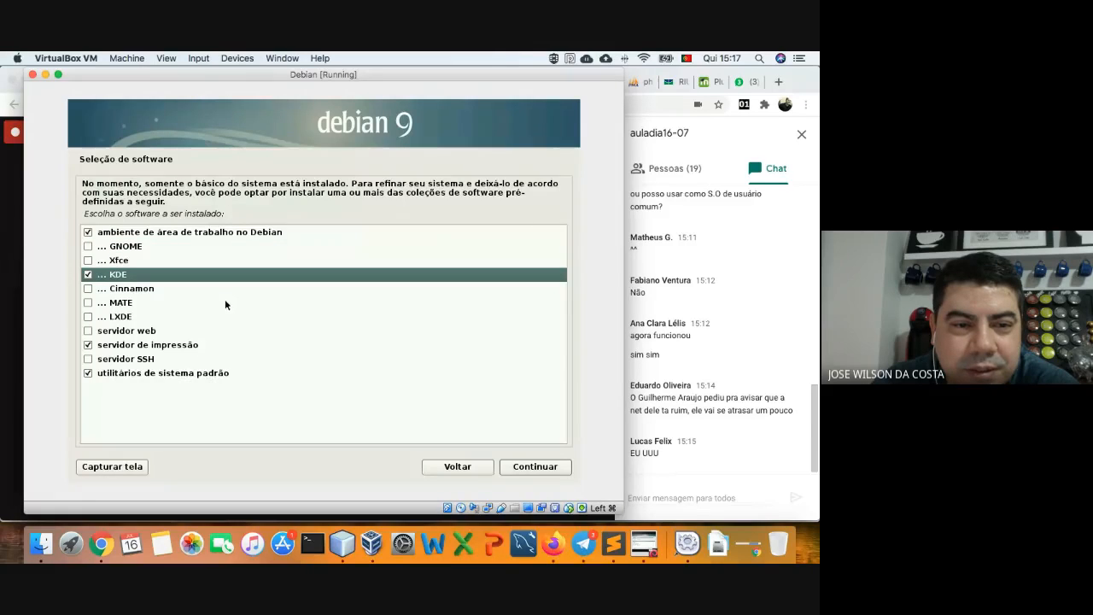
click(88, 274)
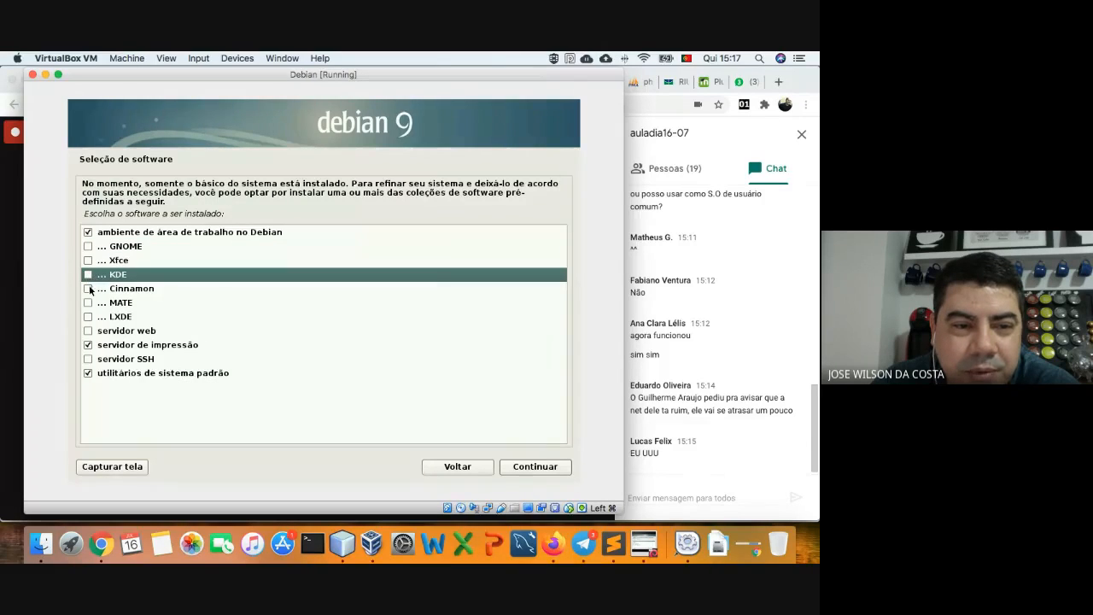
- Cycle from Cinnamon through MATE to LXDE, then re-tick Xfce
click(88, 289)
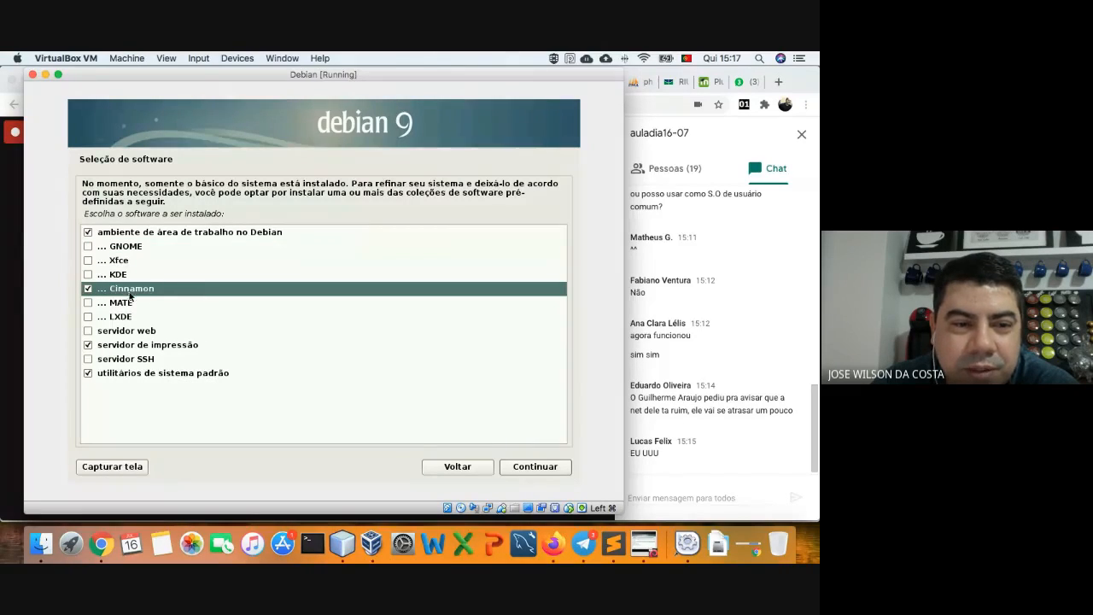
click(89, 290)
click(89, 304)
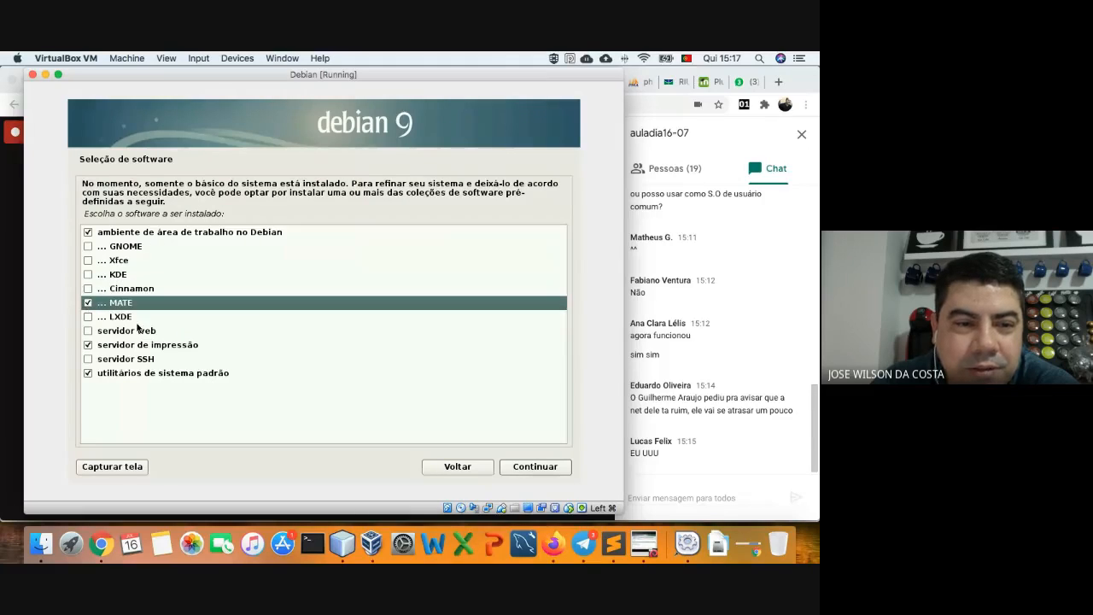
click(88, 304)
click(88, 318)
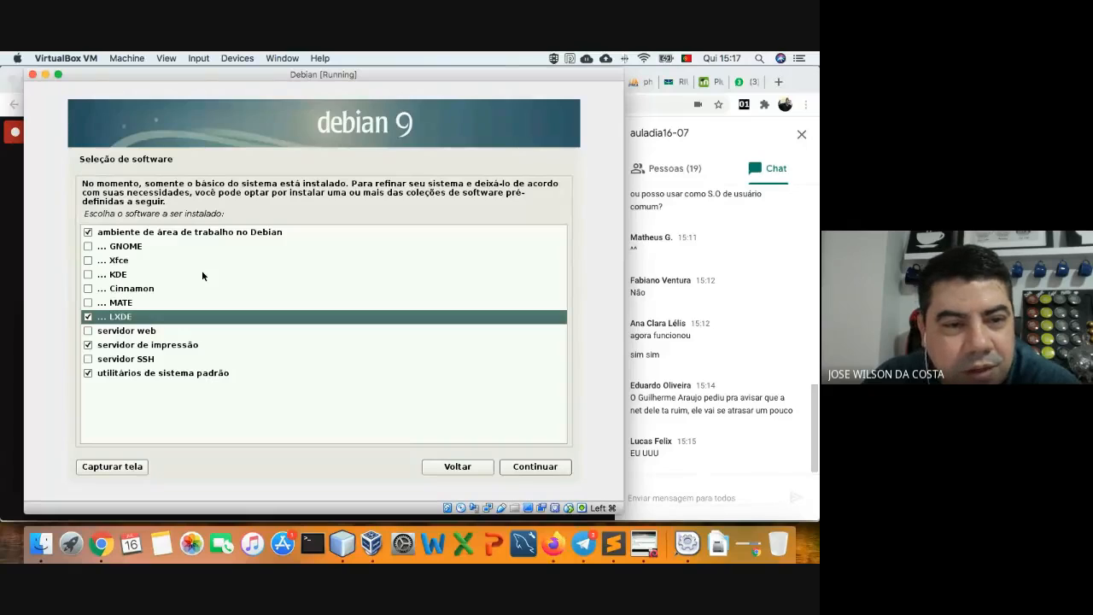
click(87, 261)
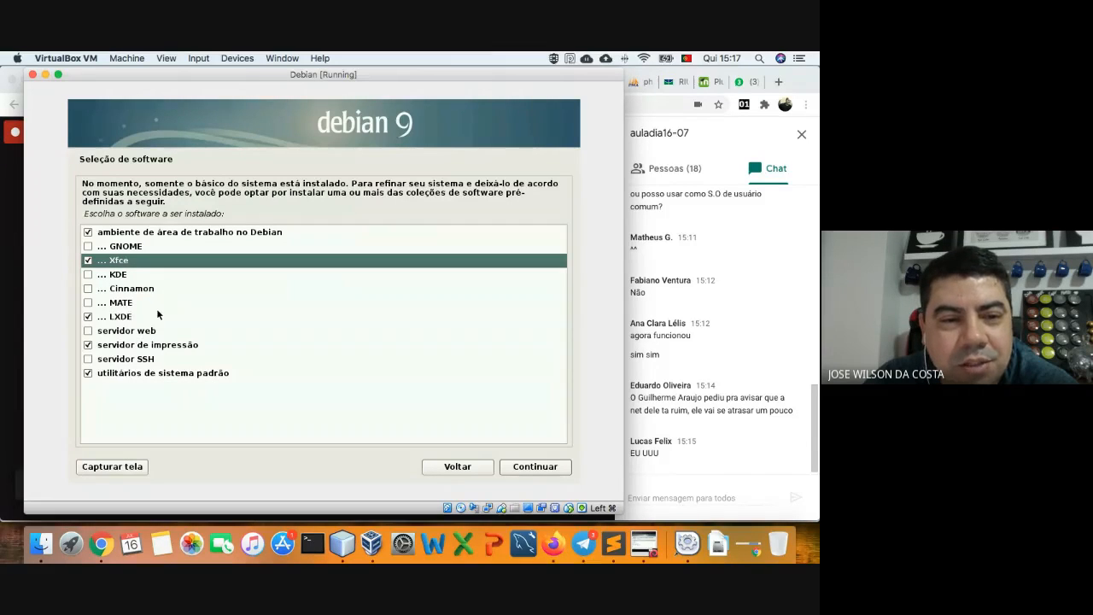
- Uncheck the LXDE desktop in the Debian software list
click(90, 318)
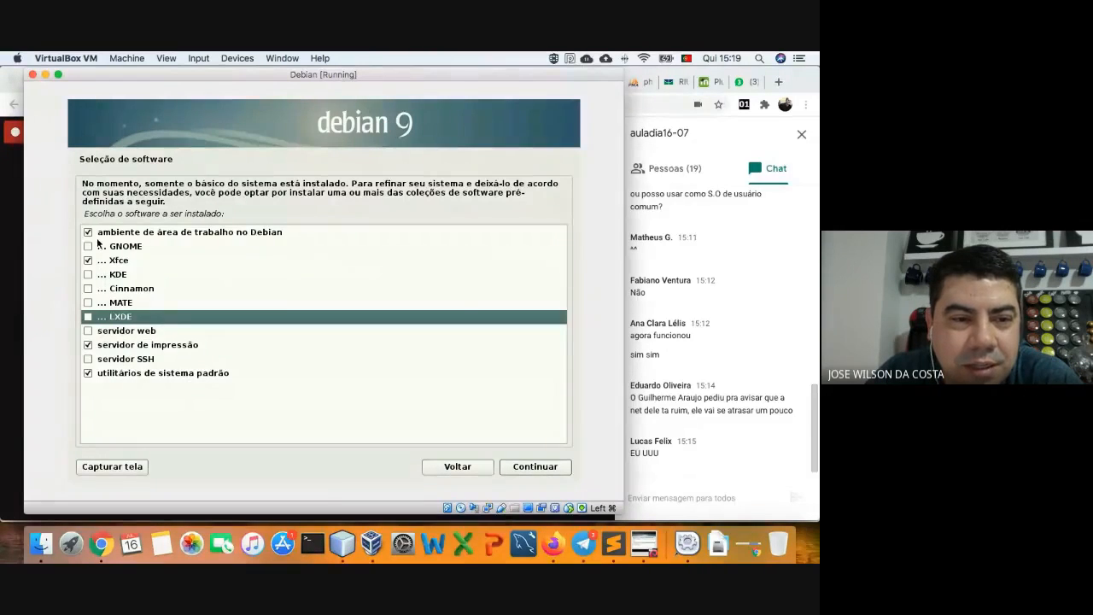
click(88, 332)
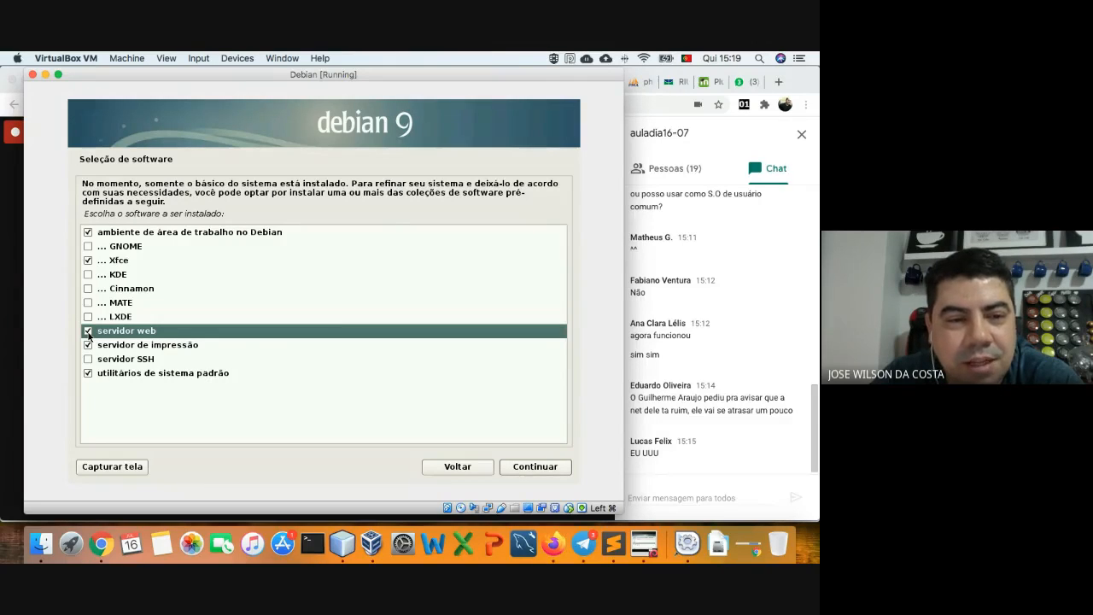
click(88, 332)
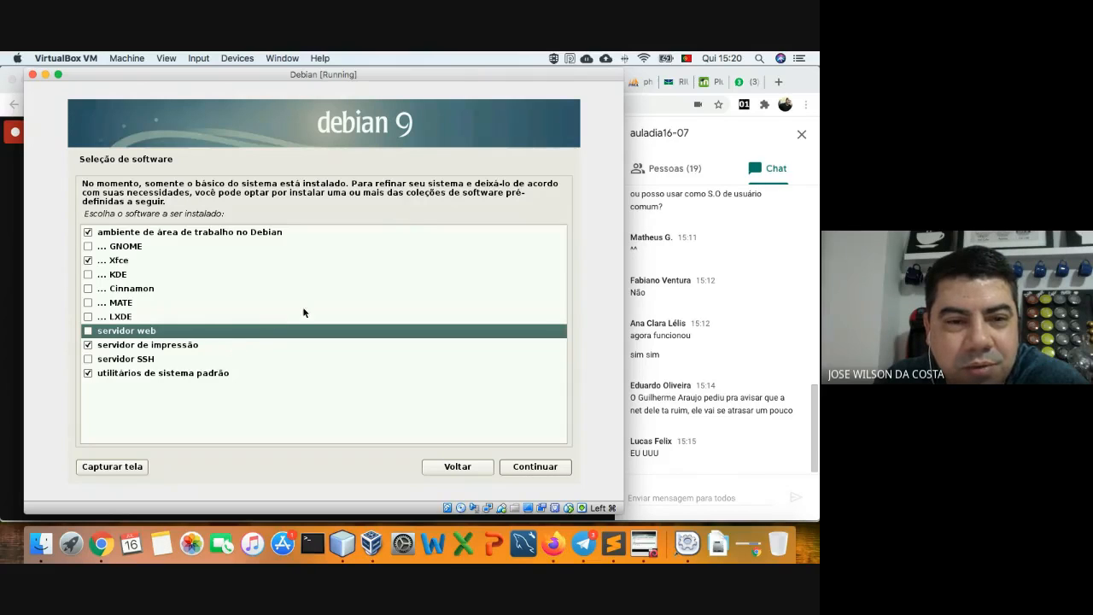
- Untick the print server collection and tick the SSH server collection
click(90, 346)
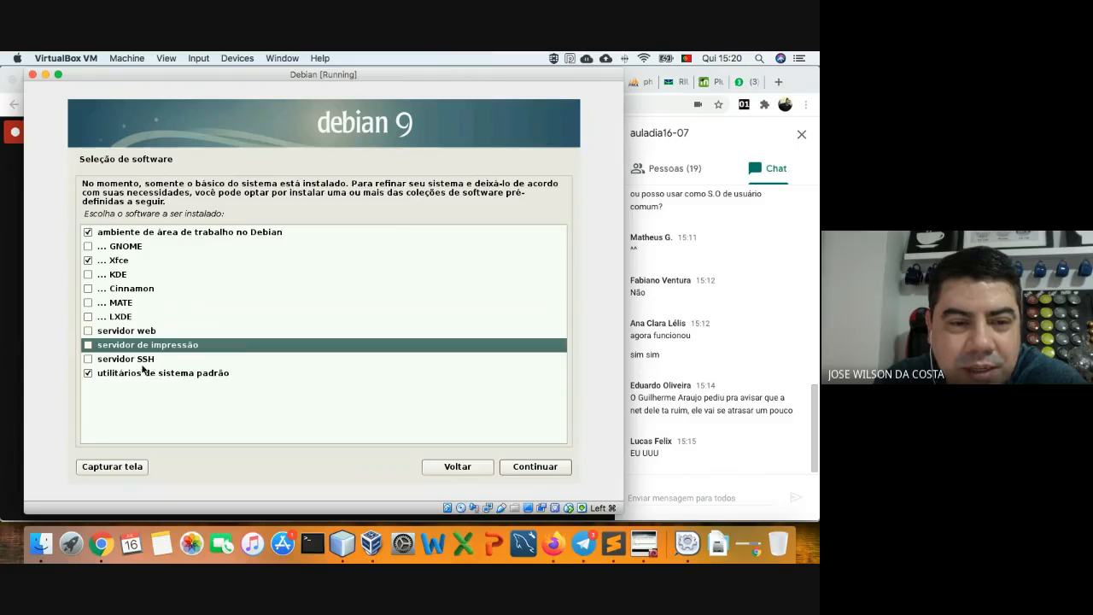
click(88, 361)
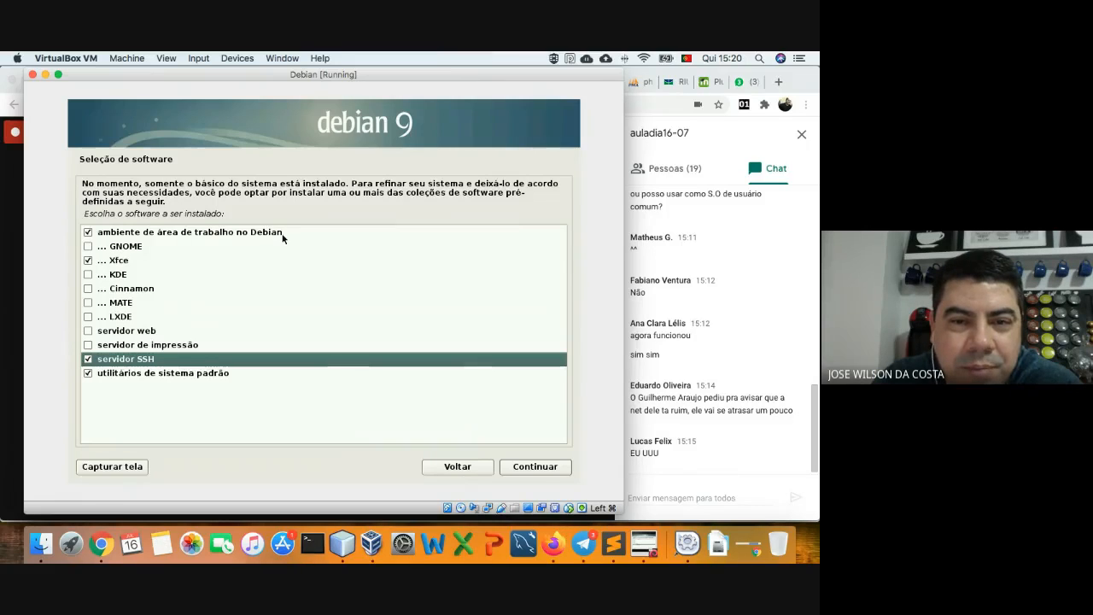
- Toggle the Debian desktop environment collection, then start installing the selected software
click(89, 233)
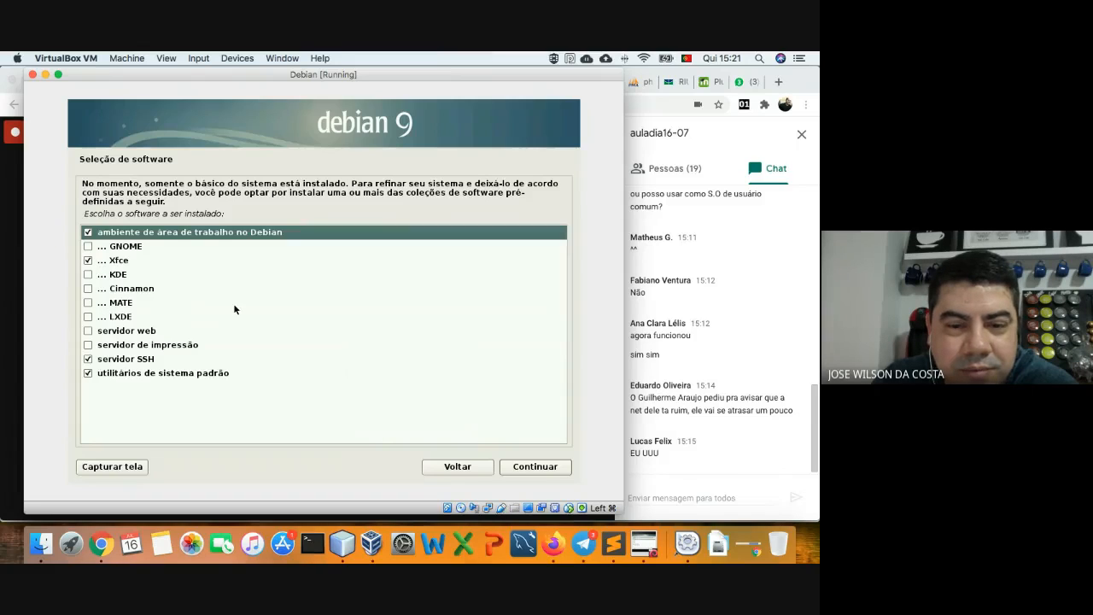
click(532, 467)
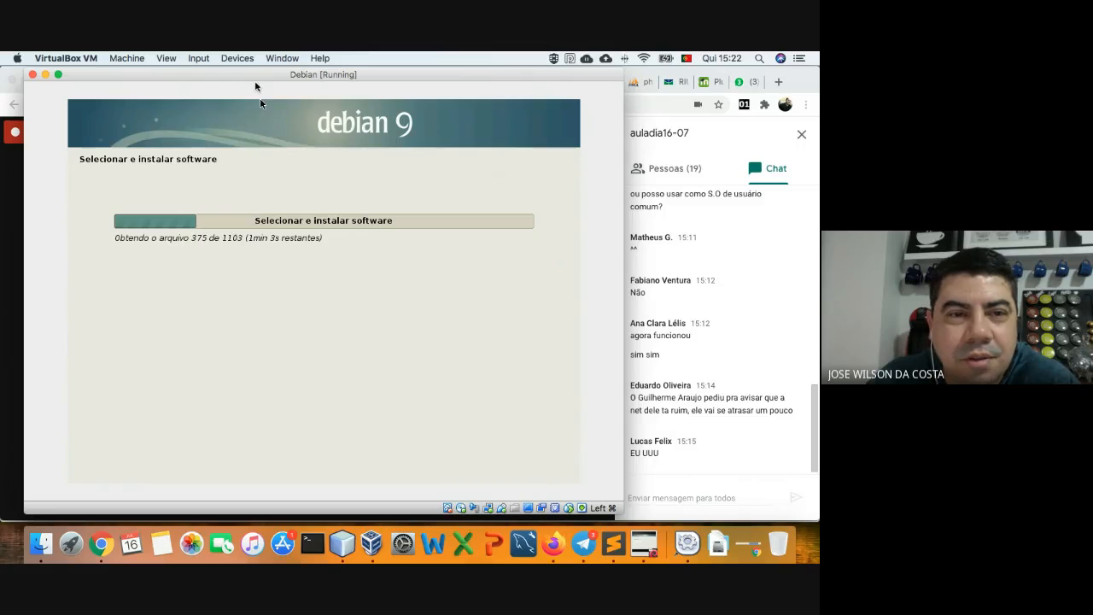
- Nudge the Debian VM window a few pixels left while software installs
drag(250, 75, 245, 77)
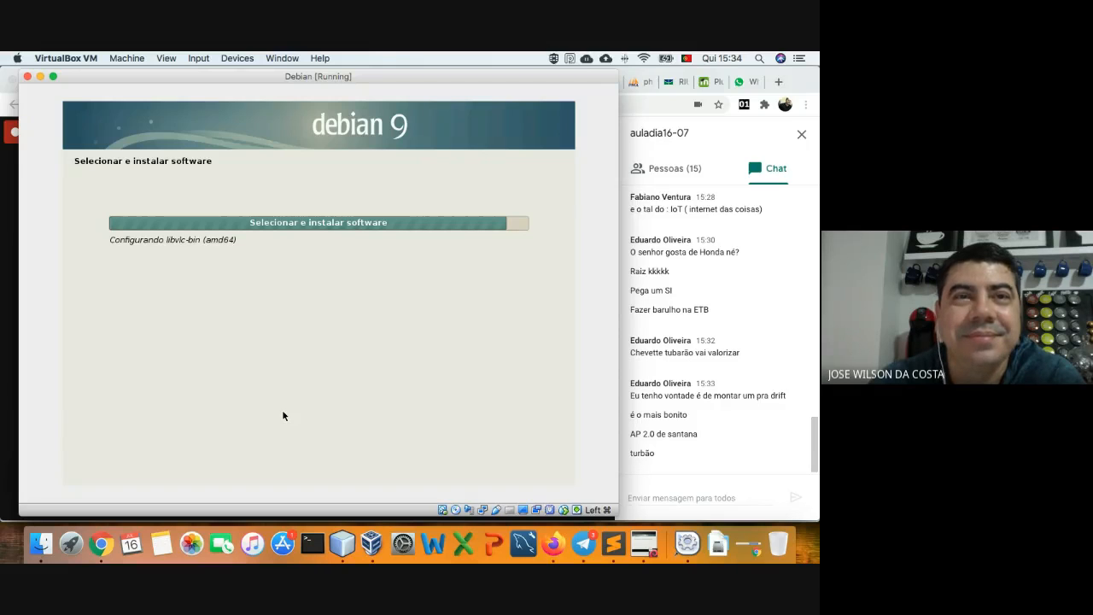
- Check the Google Meet call, then return to the Debian installer window
click(668, 466)
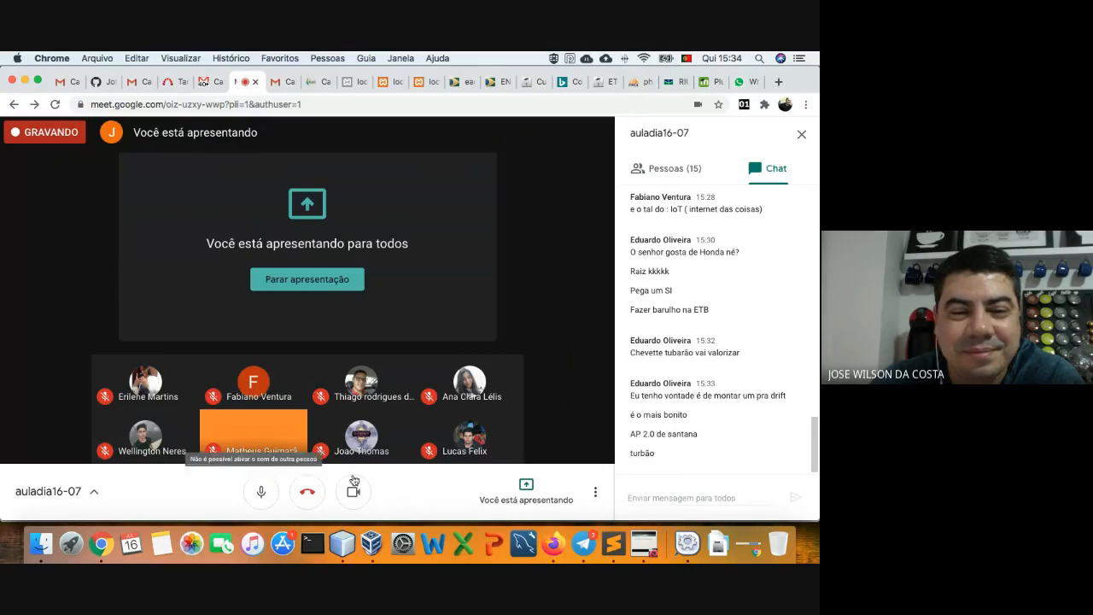
click(644, 543)
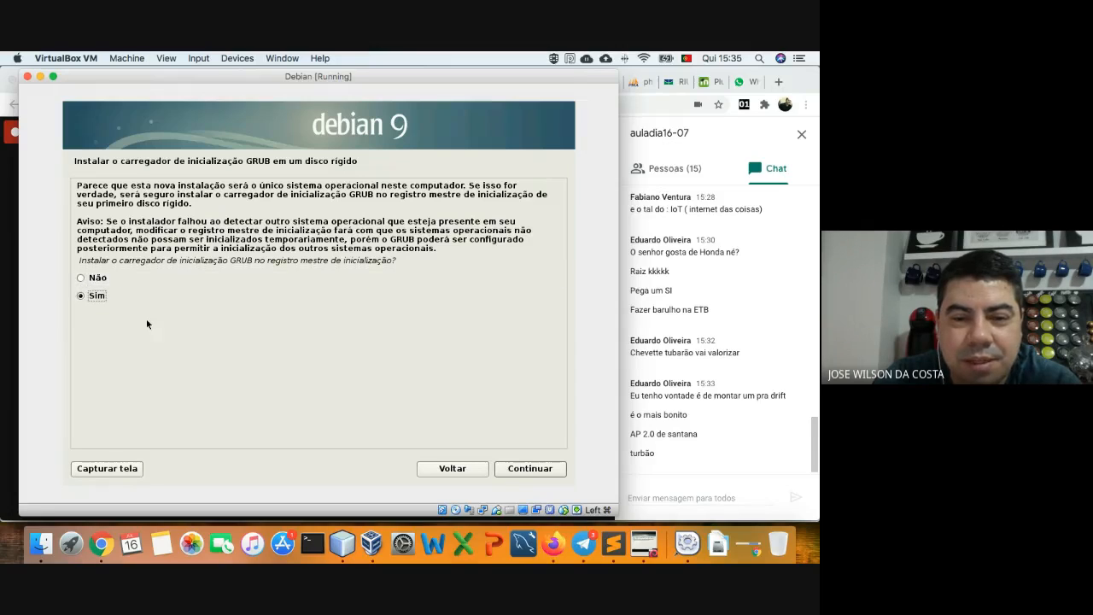
- Install the GRUB boot loader to the master boot record on /dev/sda
click(529, 468)
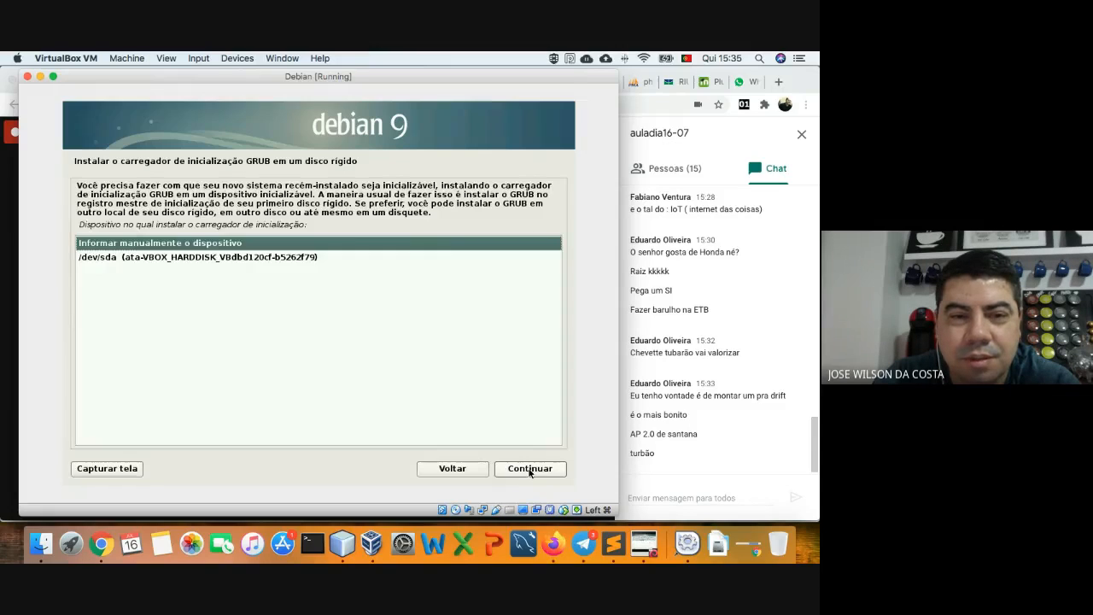
click(133, 260)
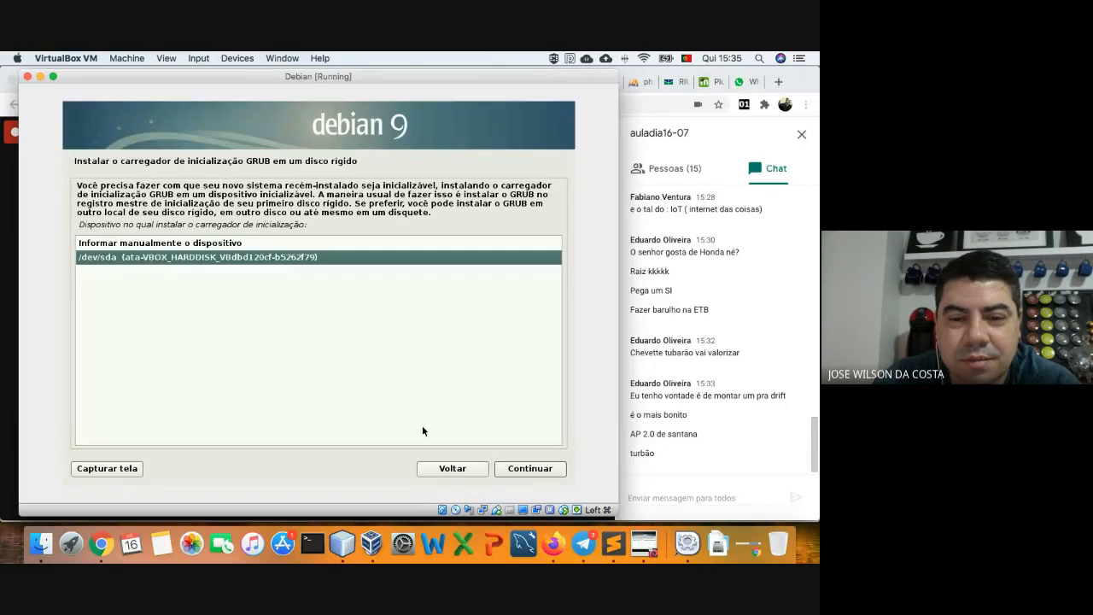
click(521, 471)
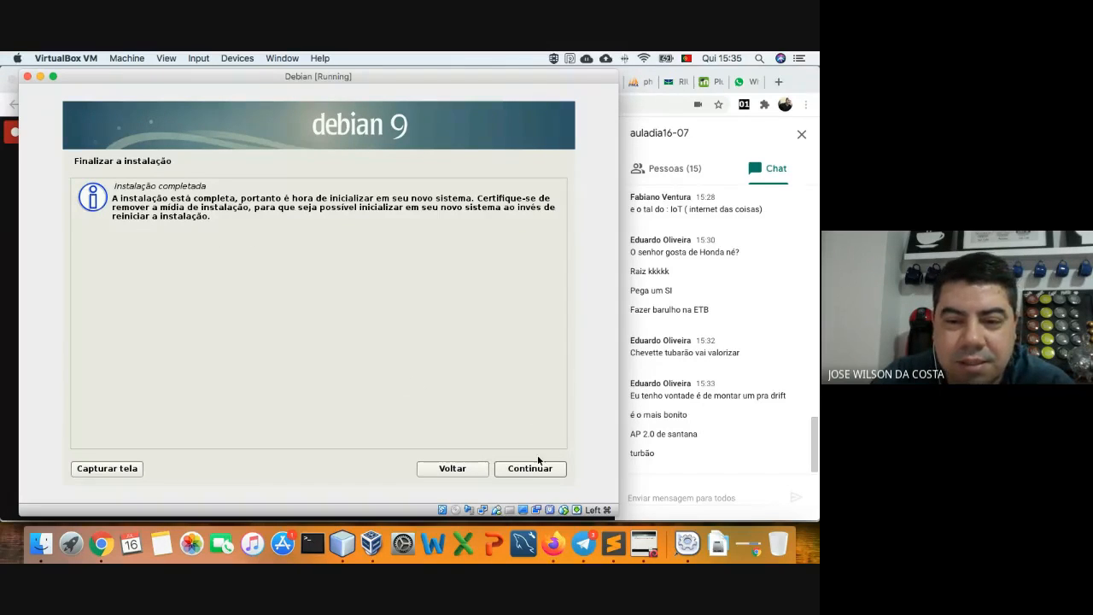
- Finish the installation, reboot the VM and dismiss both mouse-integration notices
click(535, 468)
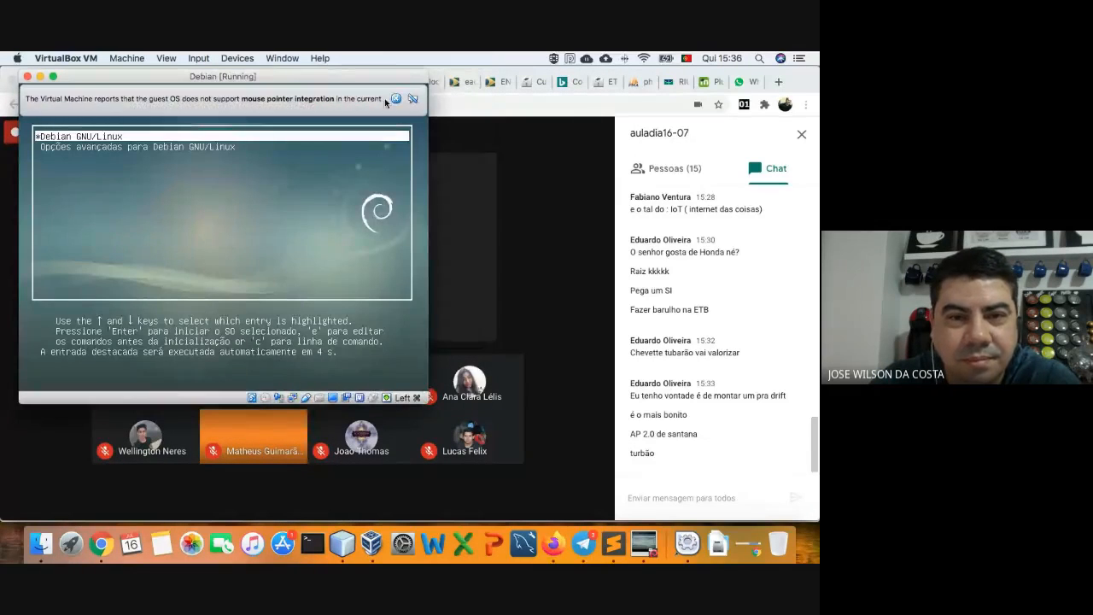
click(395, 98)
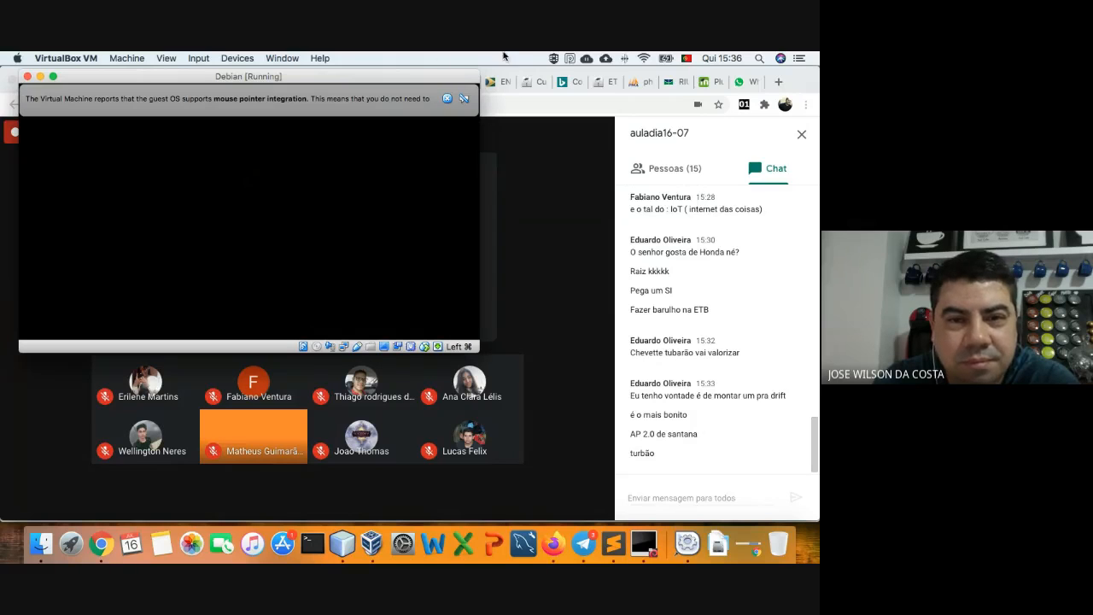
click(448, 100)
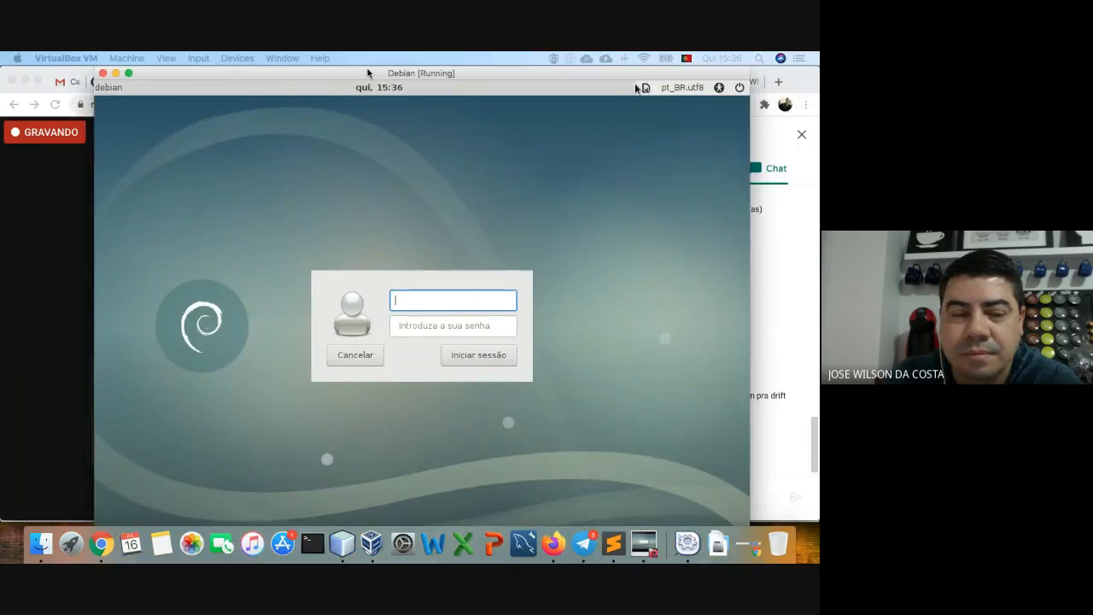
- Shift the VM window left and enter the user name and password to sign in
drag(368, 72, 318, 55)
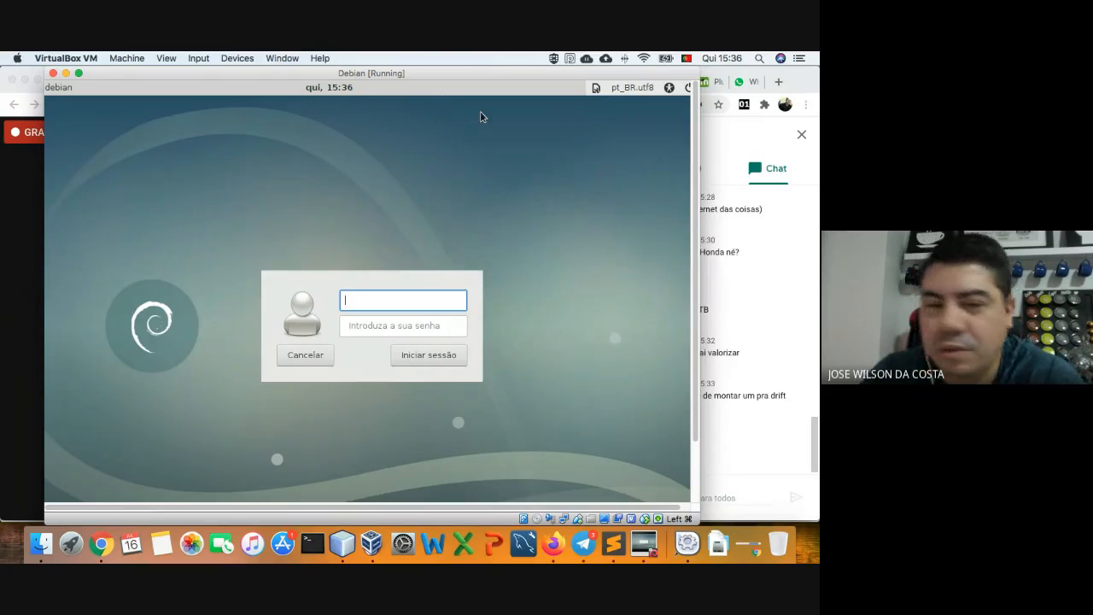
drag(423, 75, 411, 74)
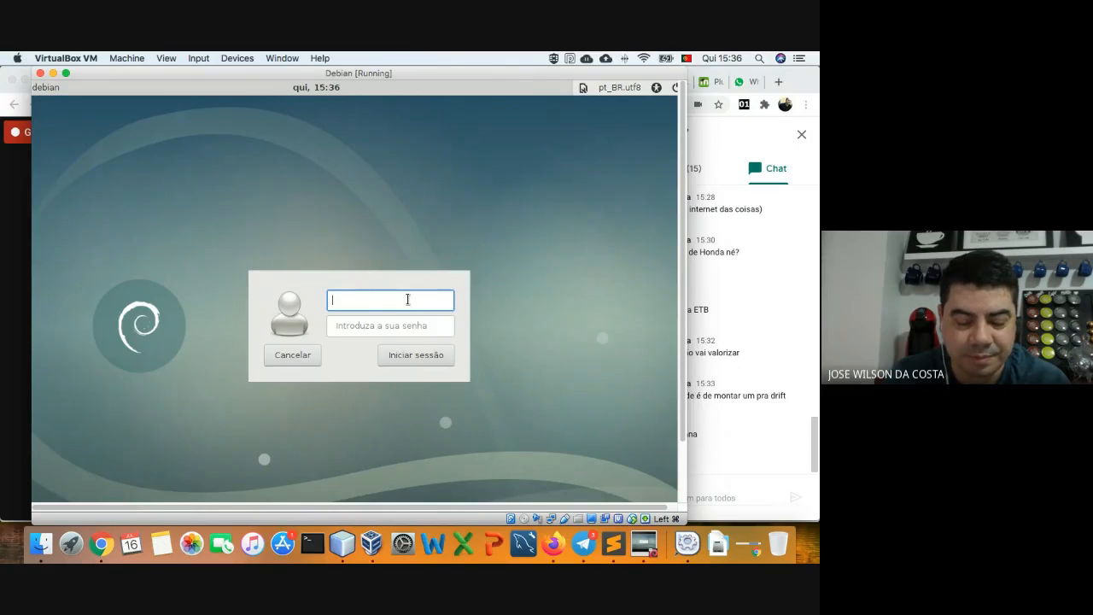
text(etb)
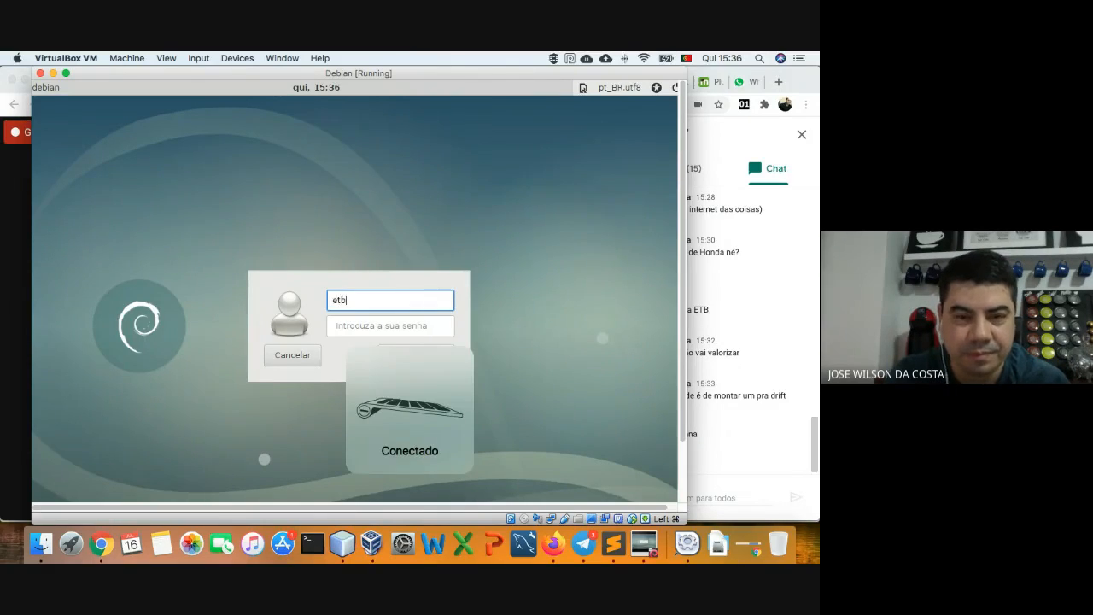
key(Return)
text(etb)
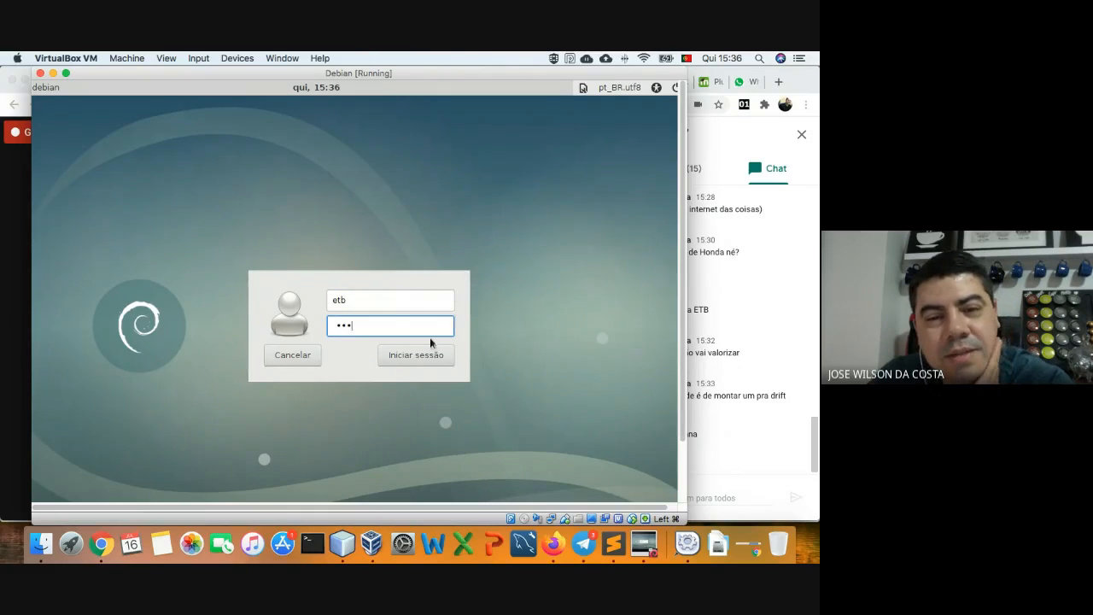
click(432, 359)
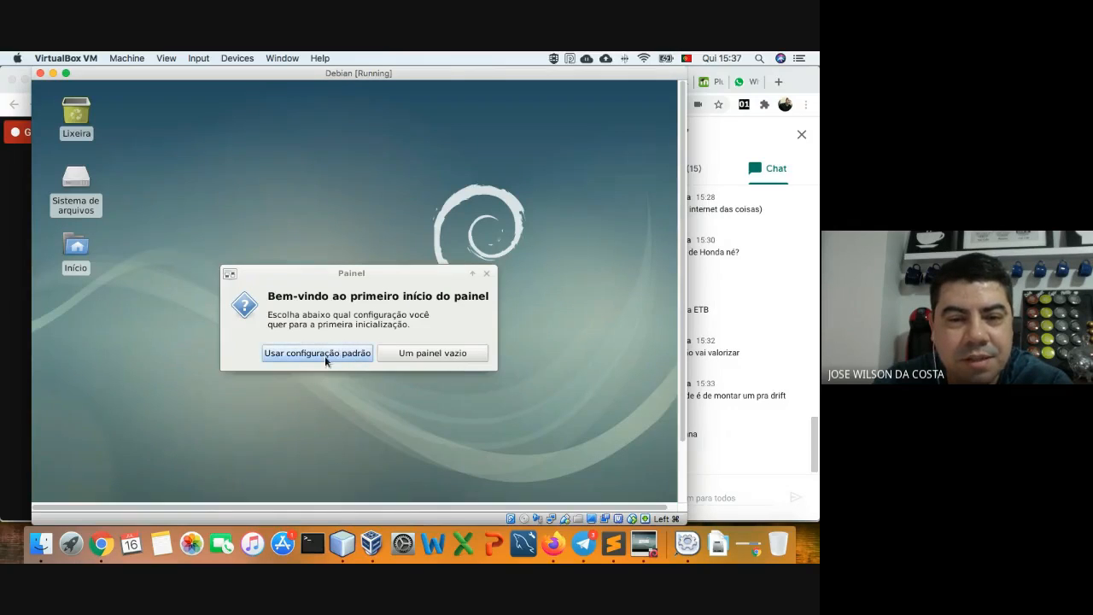
- Apply the default Xfce panel configuration and switch the Debian VM window to full screen
click(325, 361)
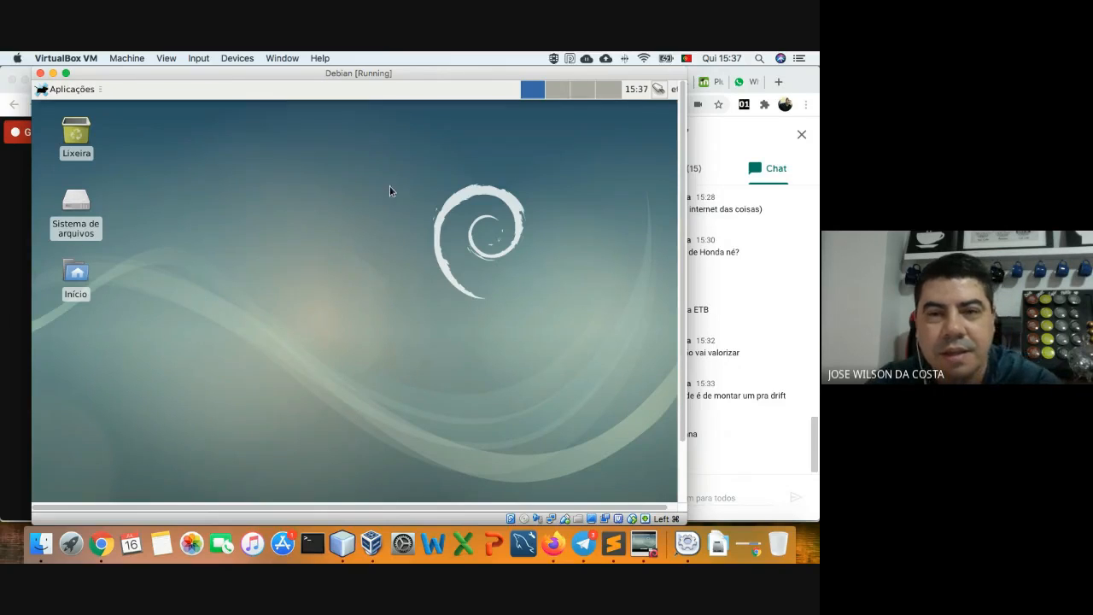
click(66, 74)
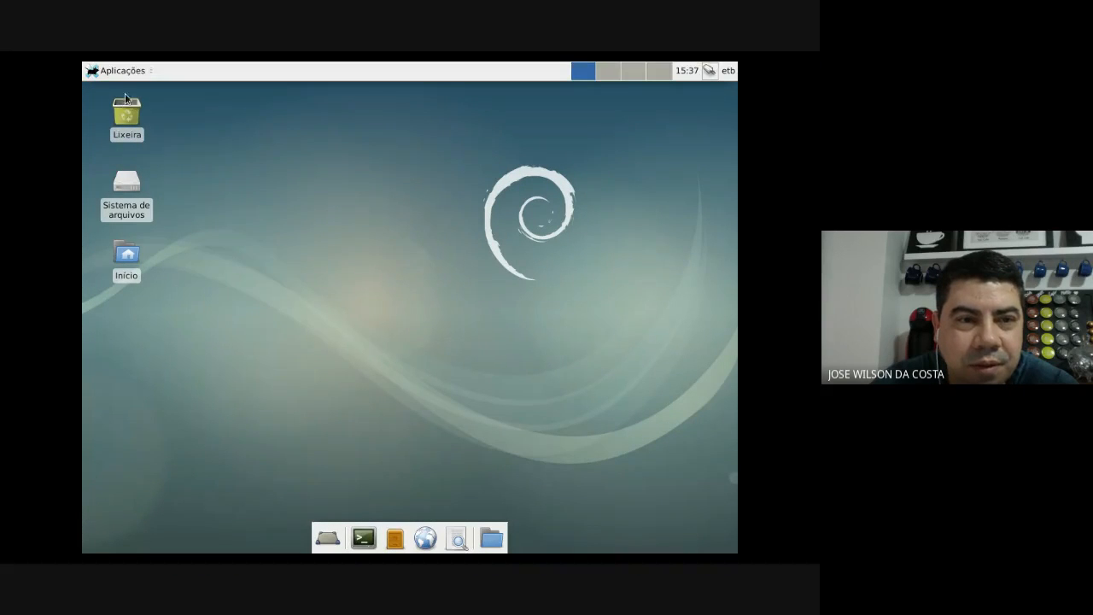
- Browse the Aplicações menu through Multimídia, Internet and Sistema until the Configurações submenu shows
click(124, 71)
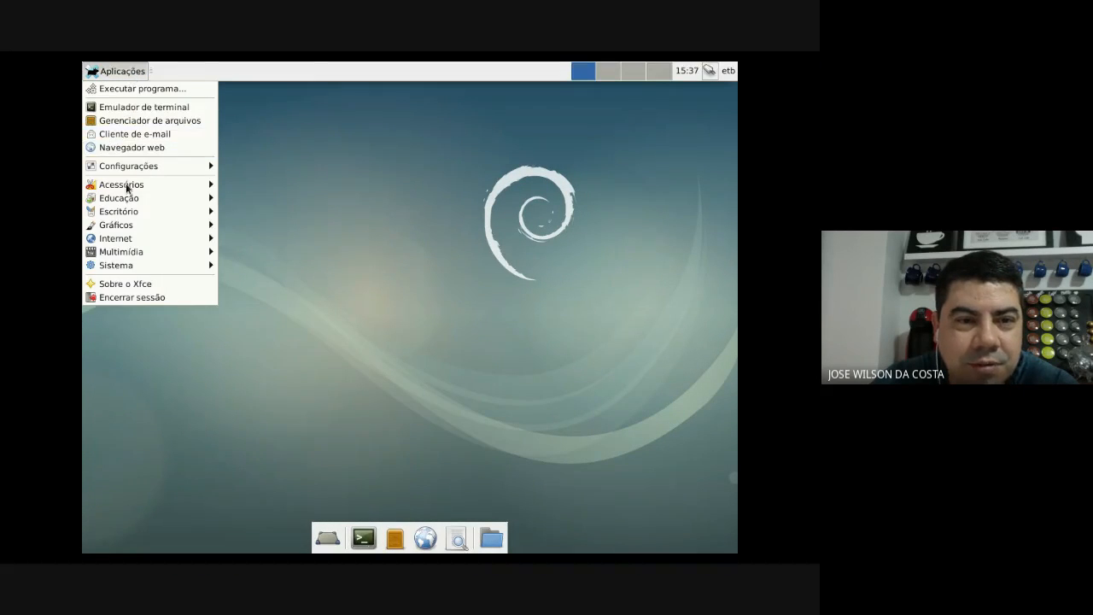
click(332, 240)
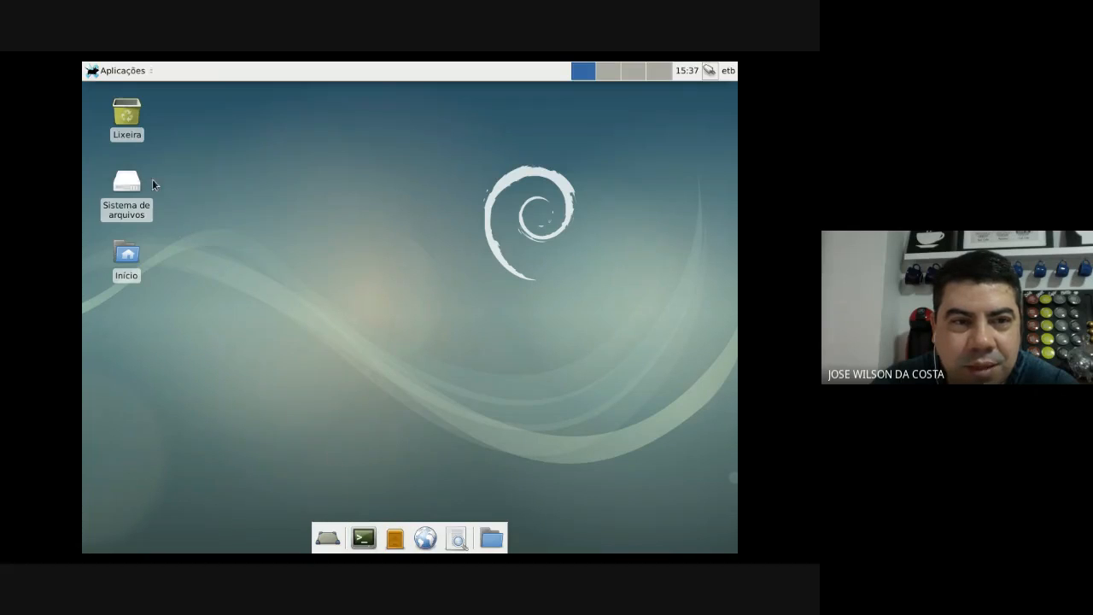
click(127, 72)
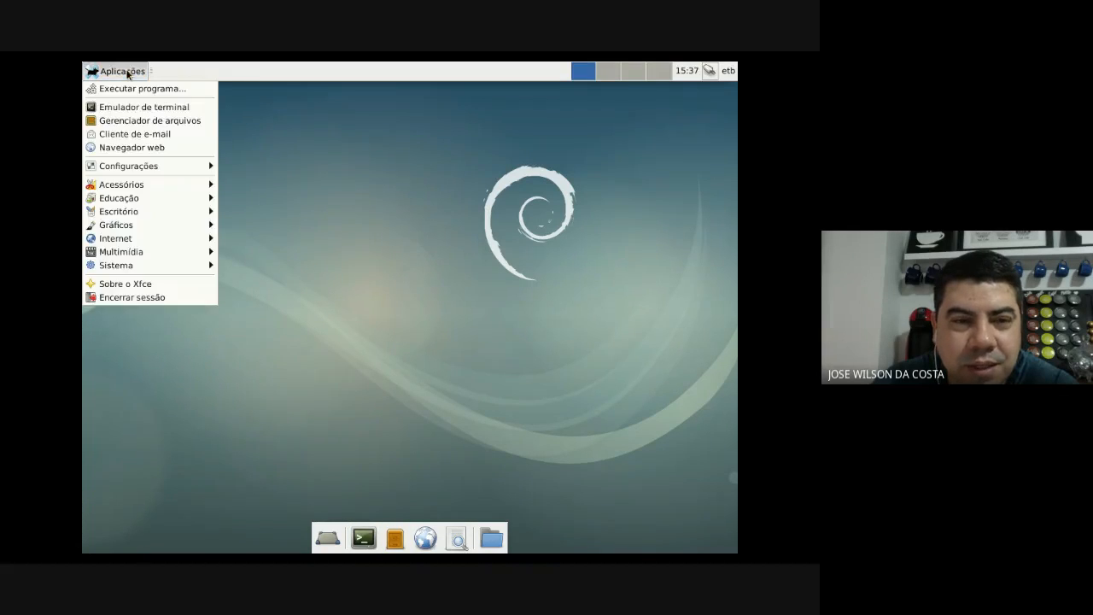
mouse_move(129, 248)
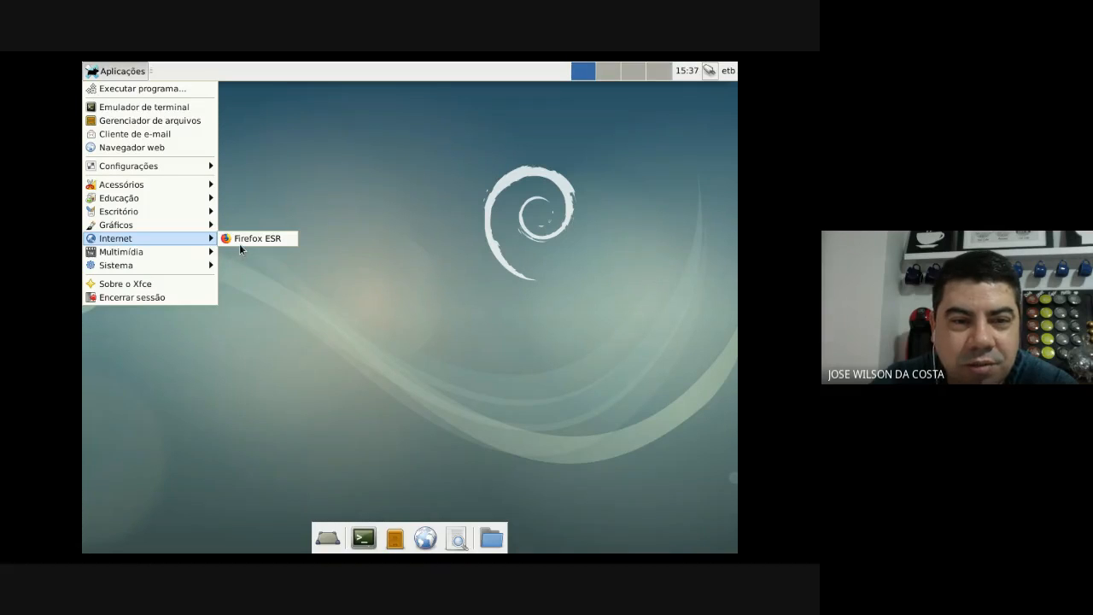
mouse_move(181, 270)
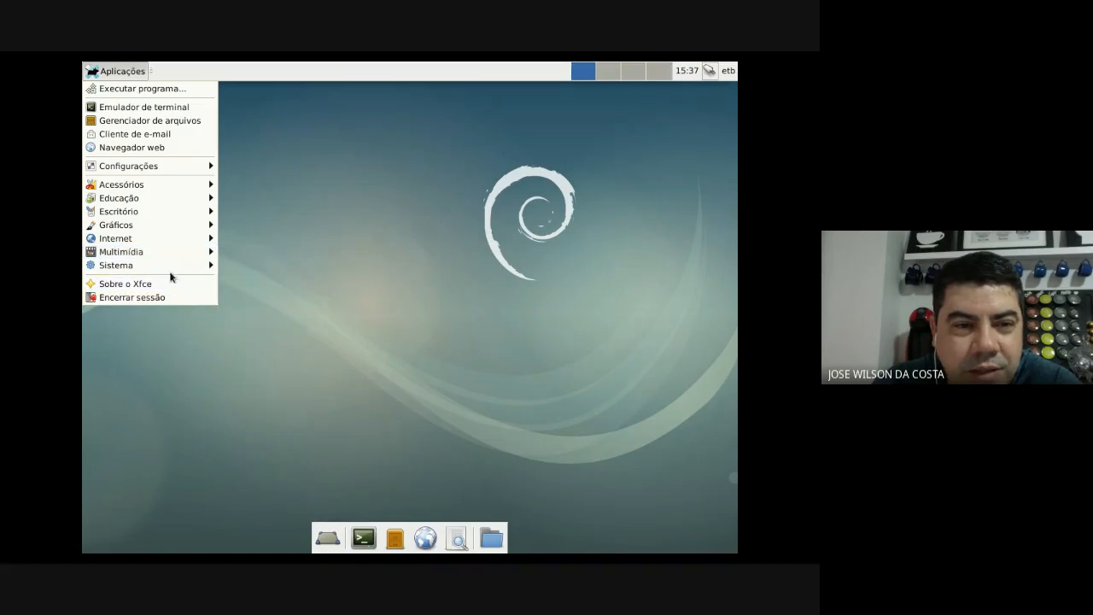
mouse_move(159, 173)
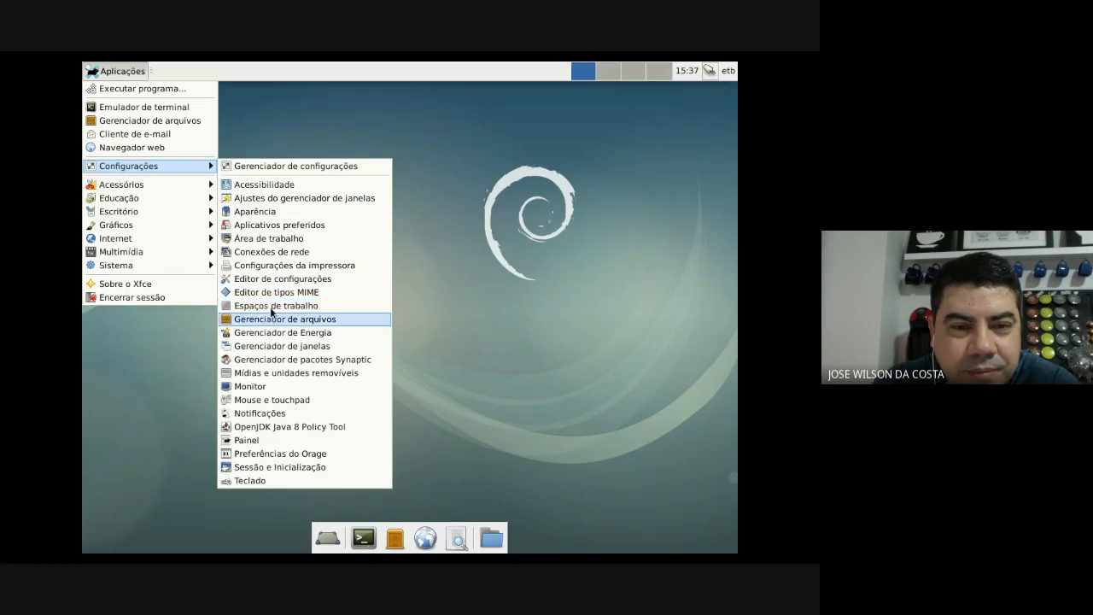
- View and close the Conexões de rede window, then launch Firefox ESR from Aplicações > Internet
click(275, 253)
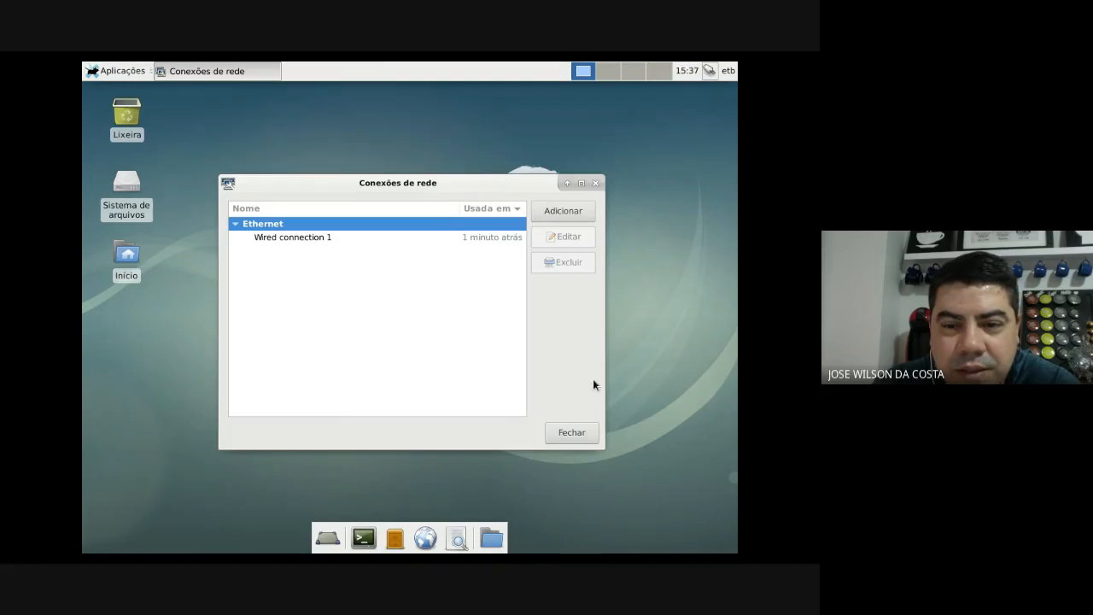
click(571, 431)
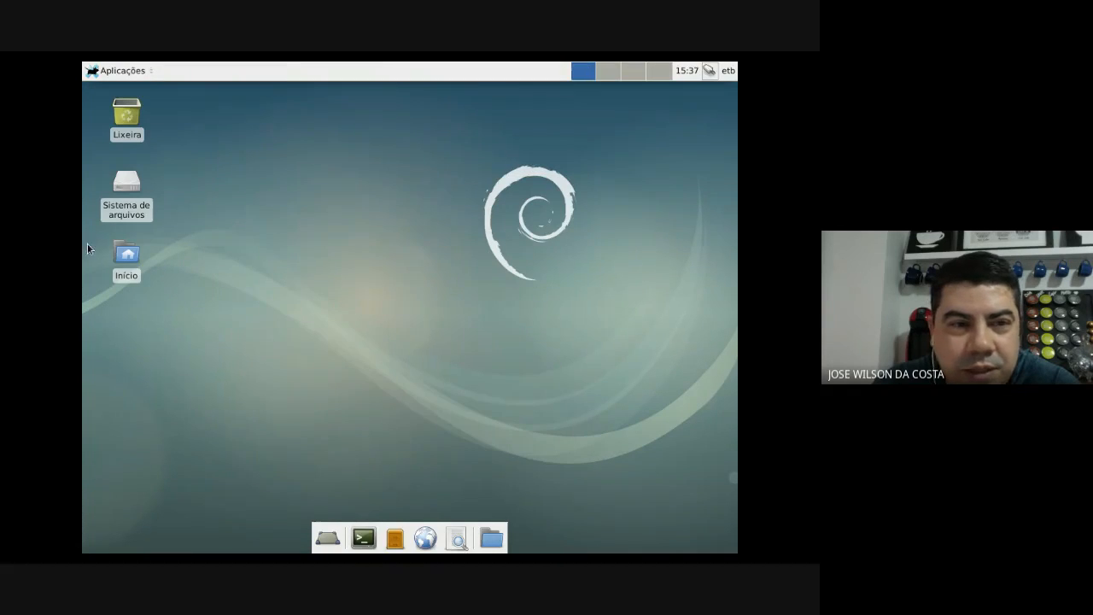
click(104, 71)
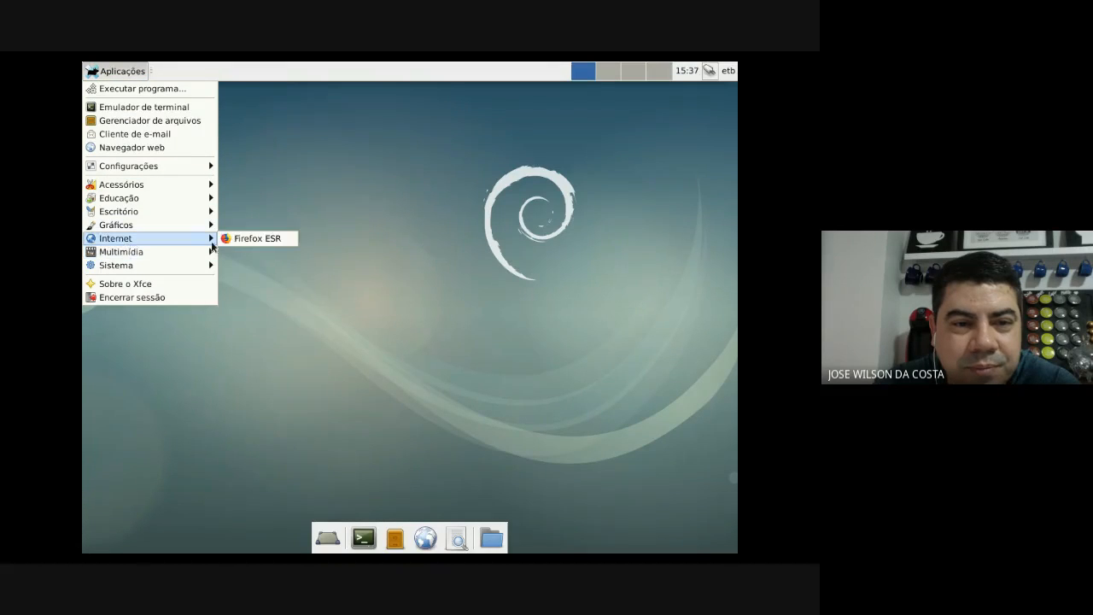
click(229, 240)
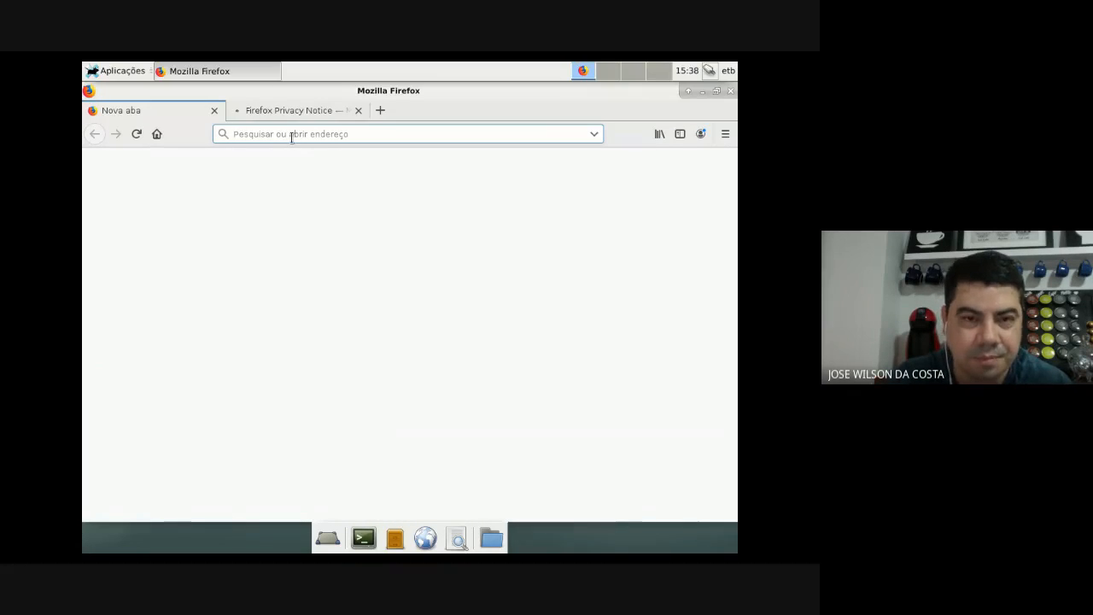
text(www.)
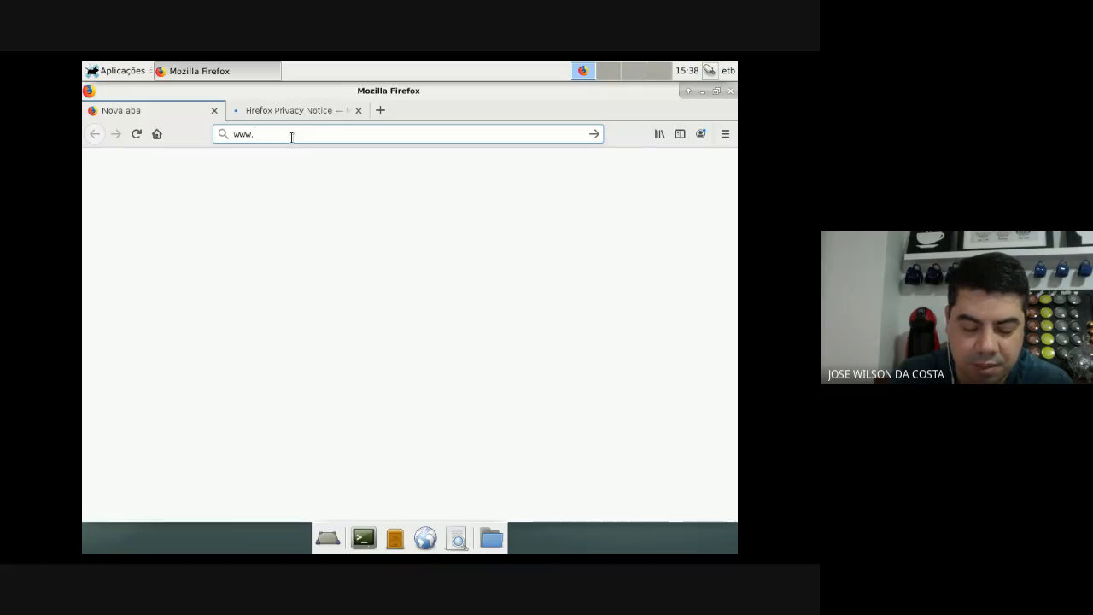
text(google)
text(.com)
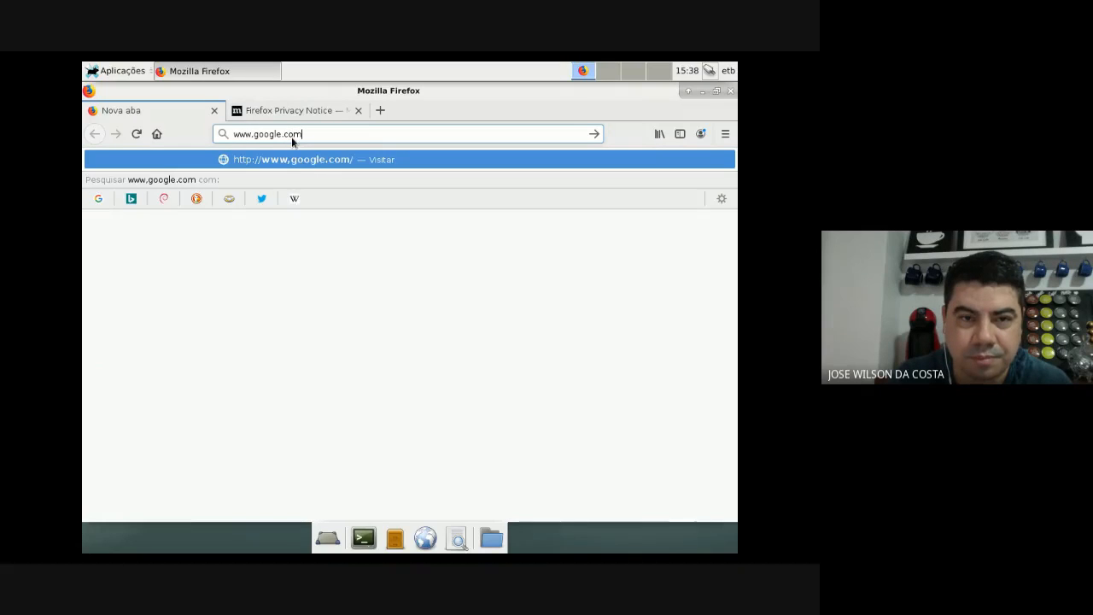
key(Return)
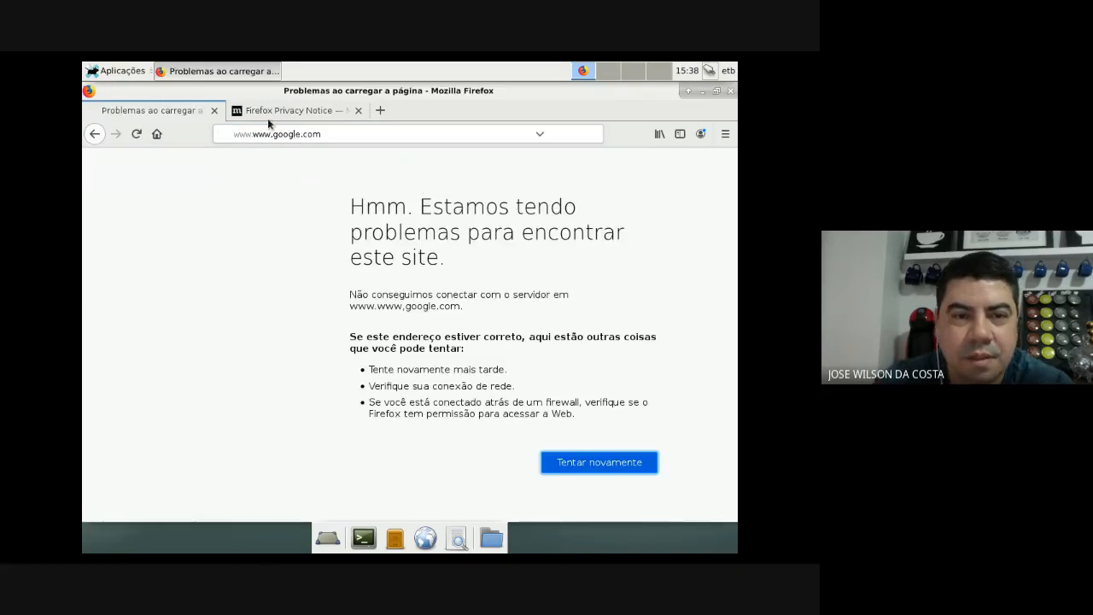
click(353, 133)
key(Return)
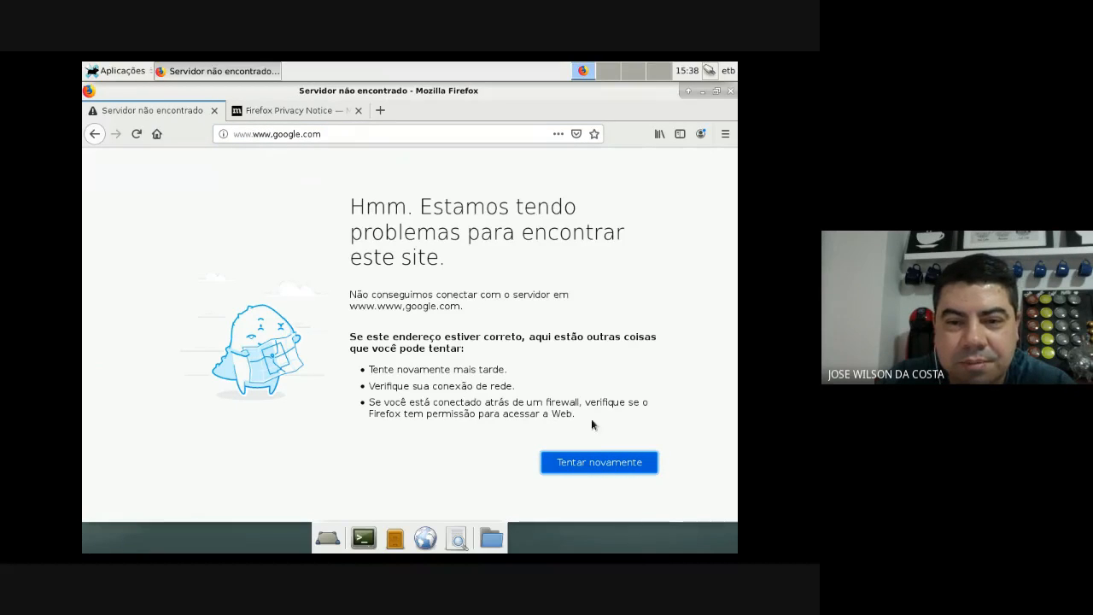
click(215, 112)
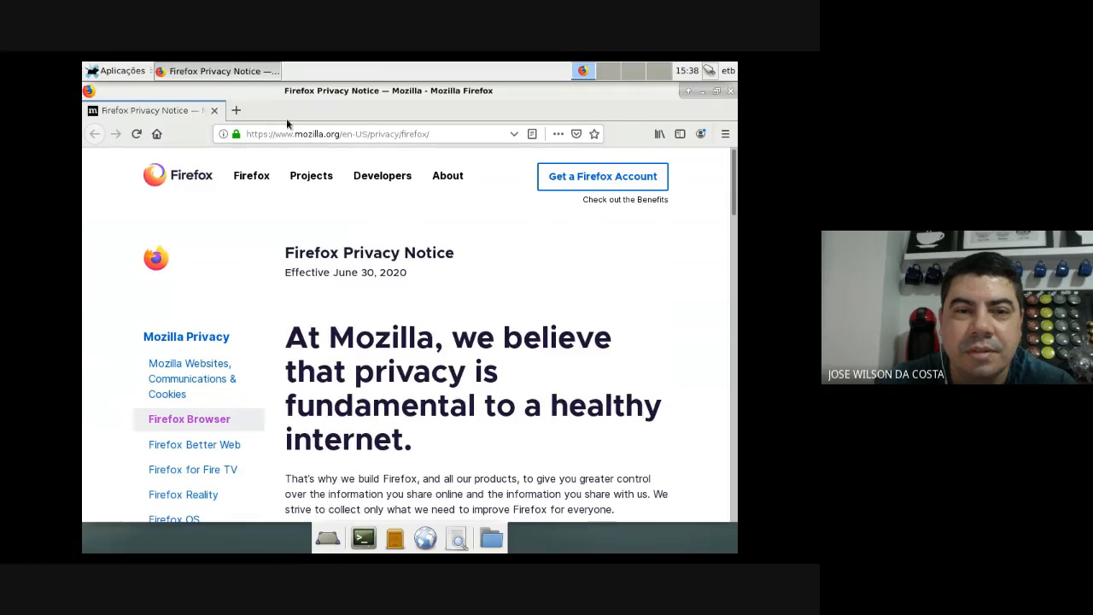
click(236, 110)
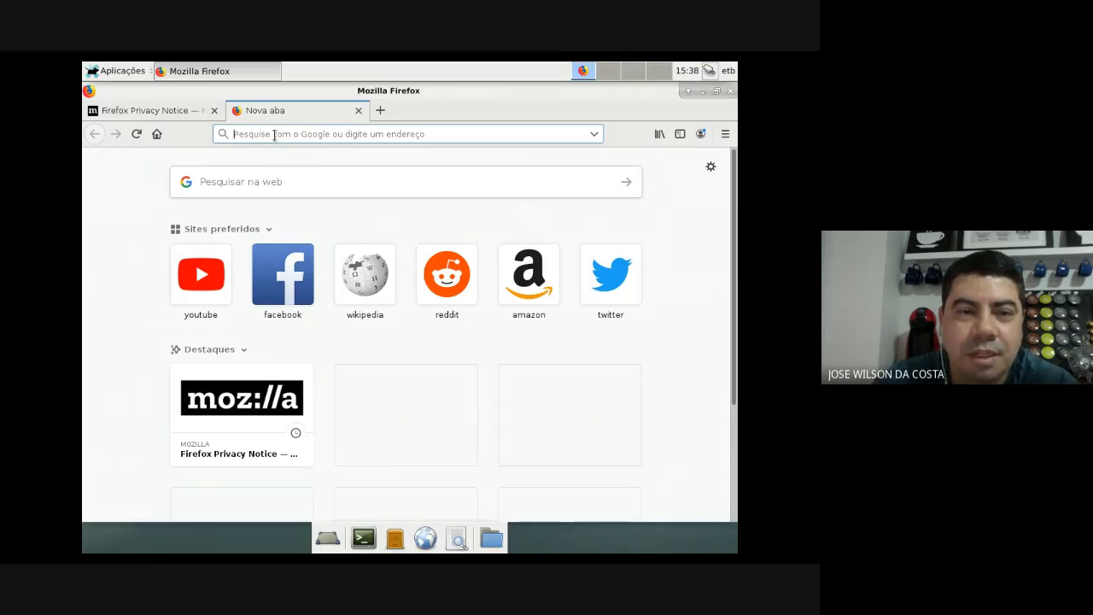
text(www.)
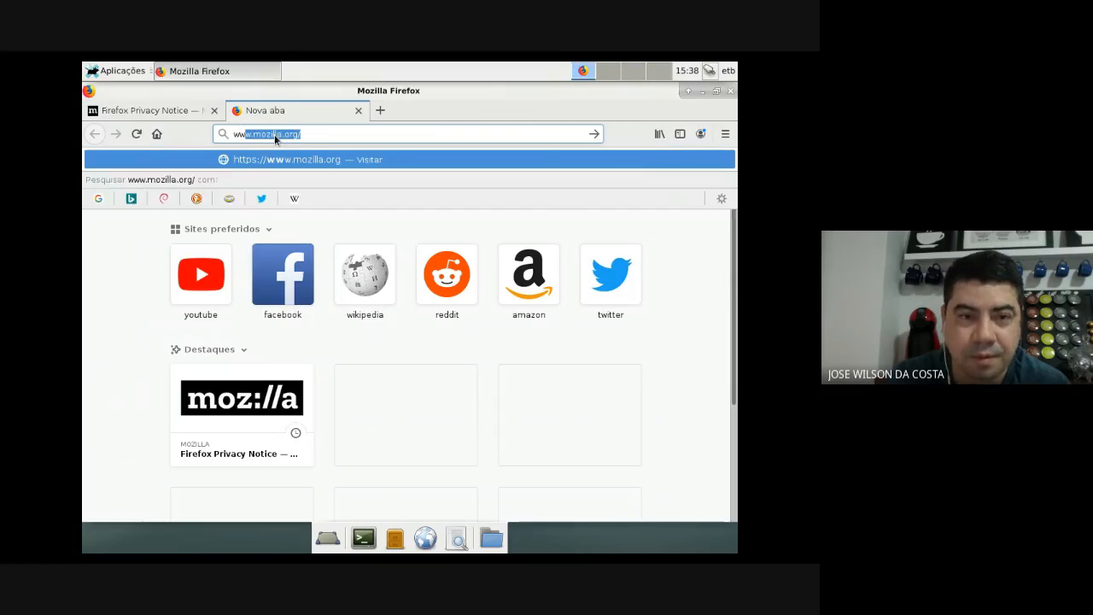
text(e)
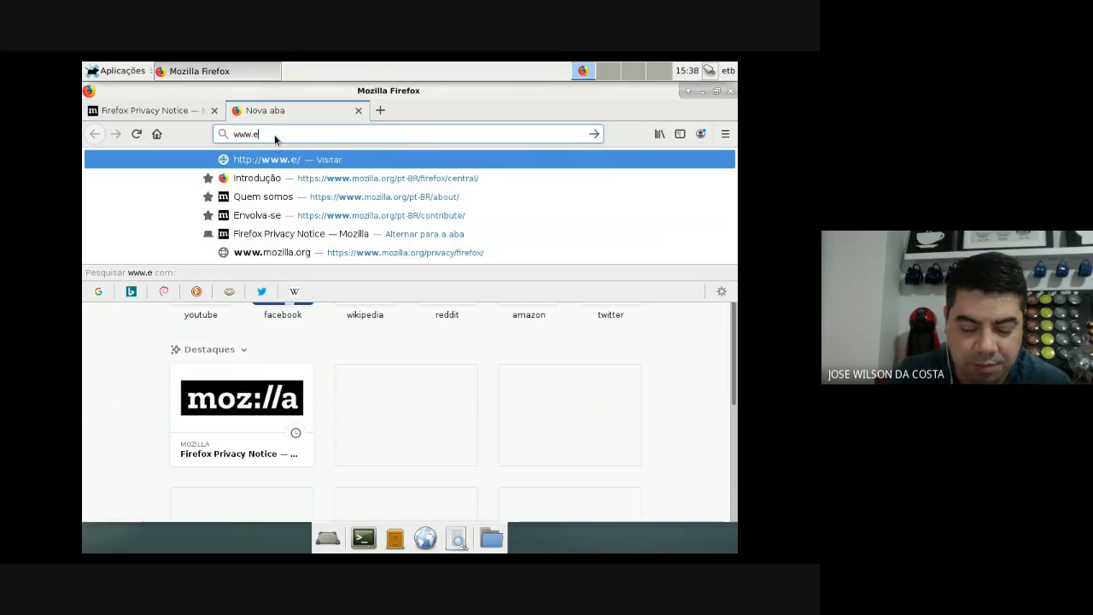
text(tb.com.br)
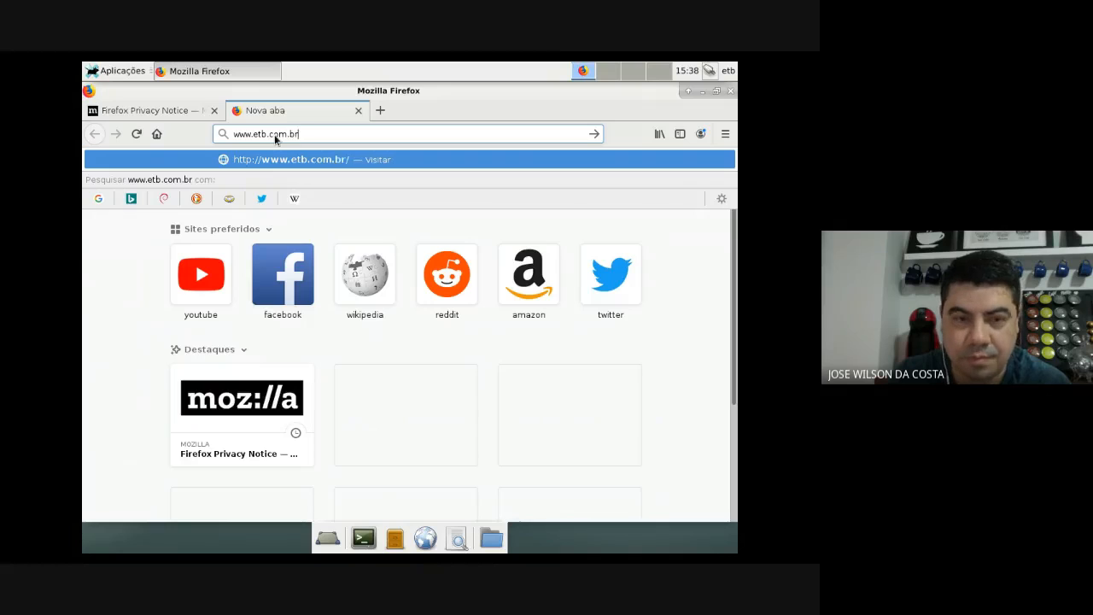
key(Return)
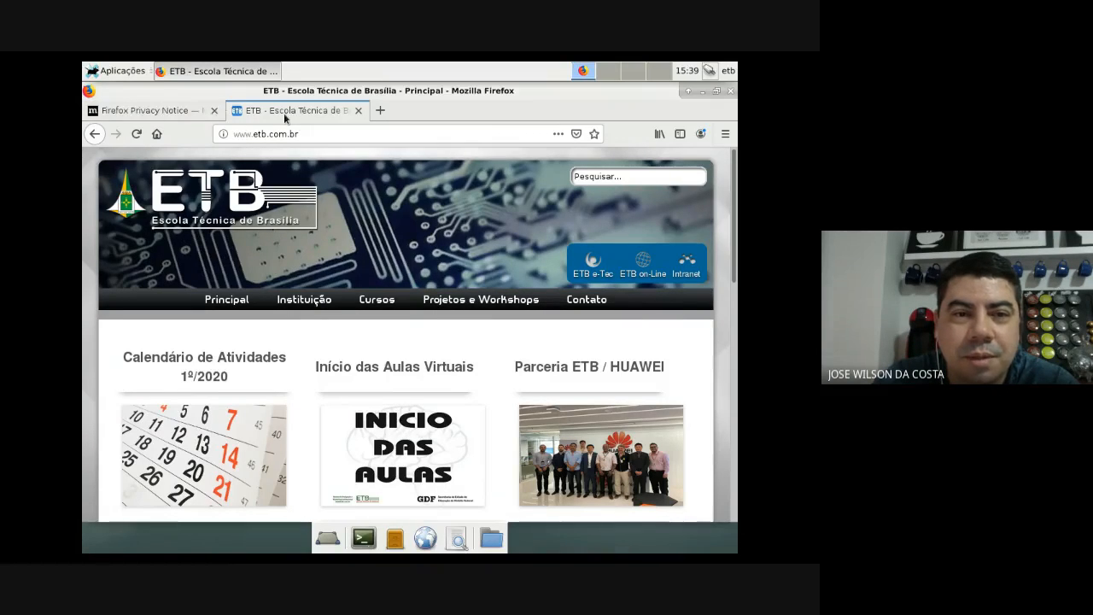
click(197, 110)
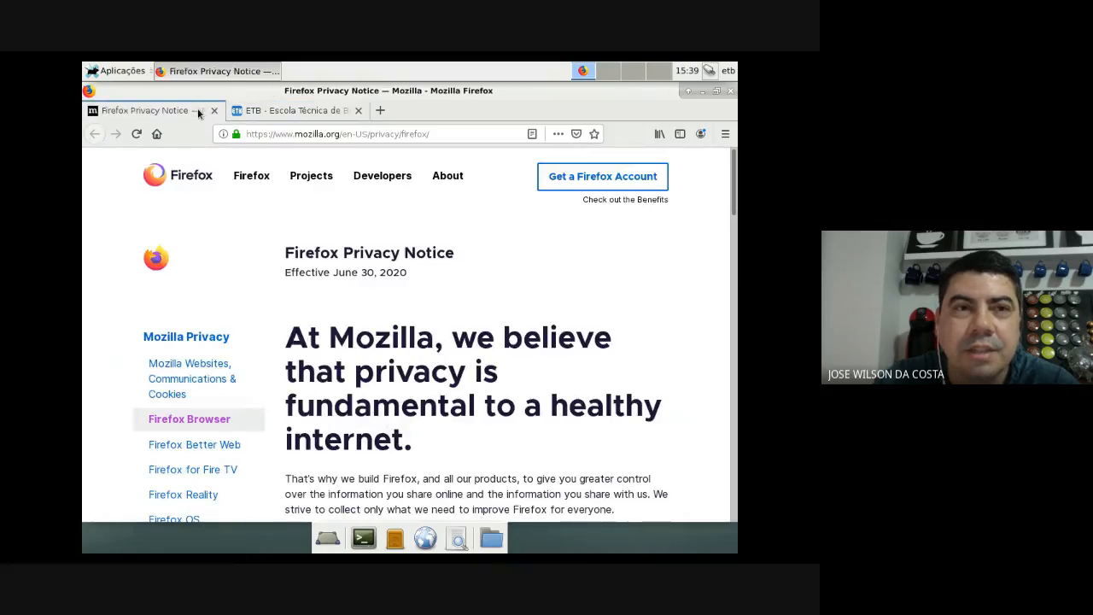
click(282, 111)
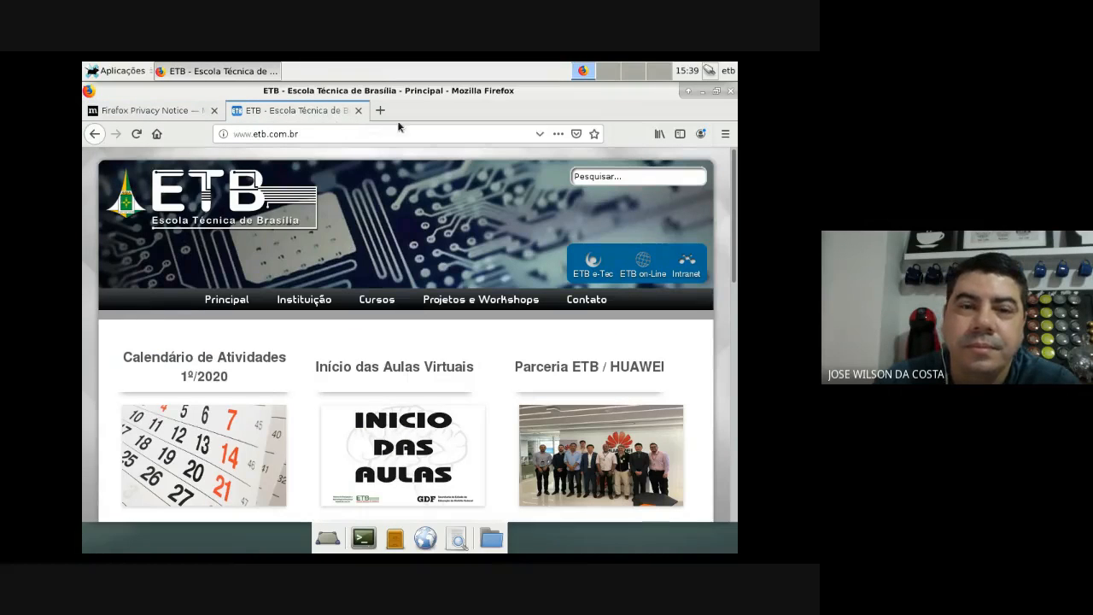
click(358, 110)
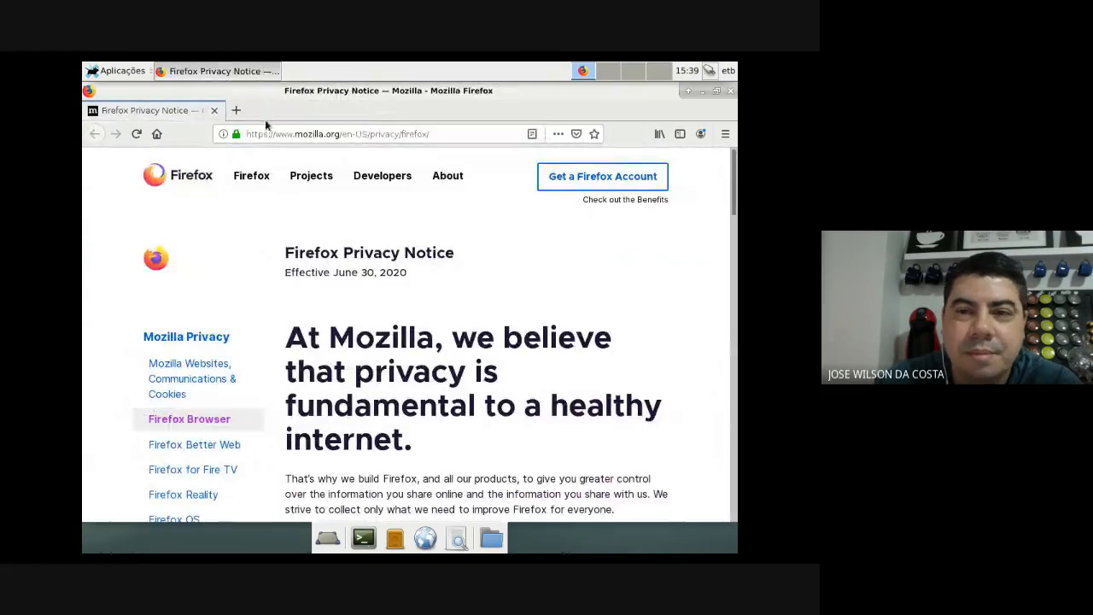
click(729, 92)
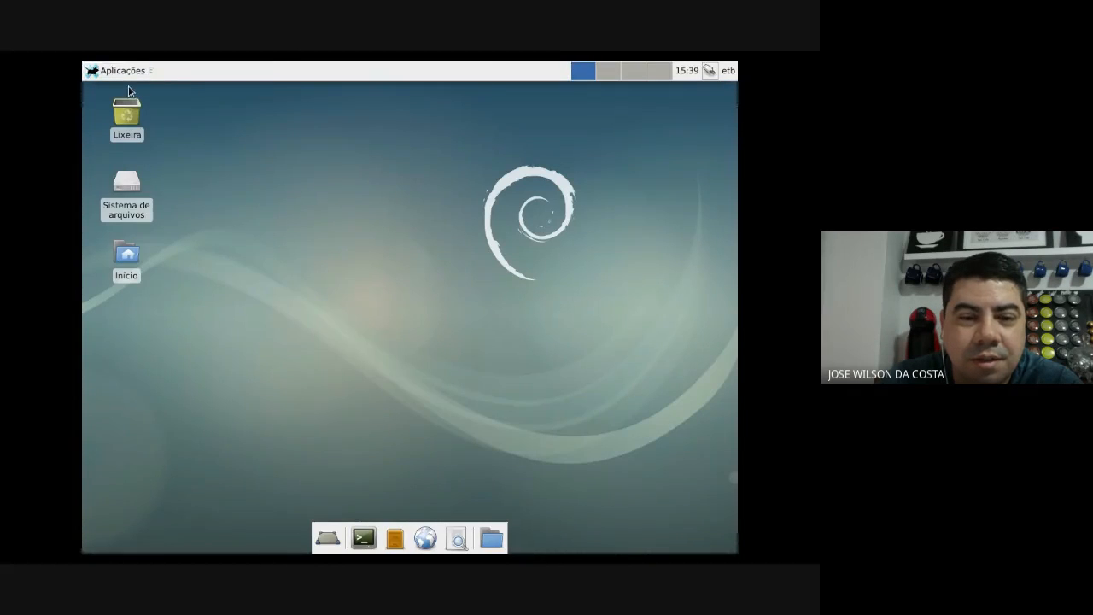
click(363, 537)
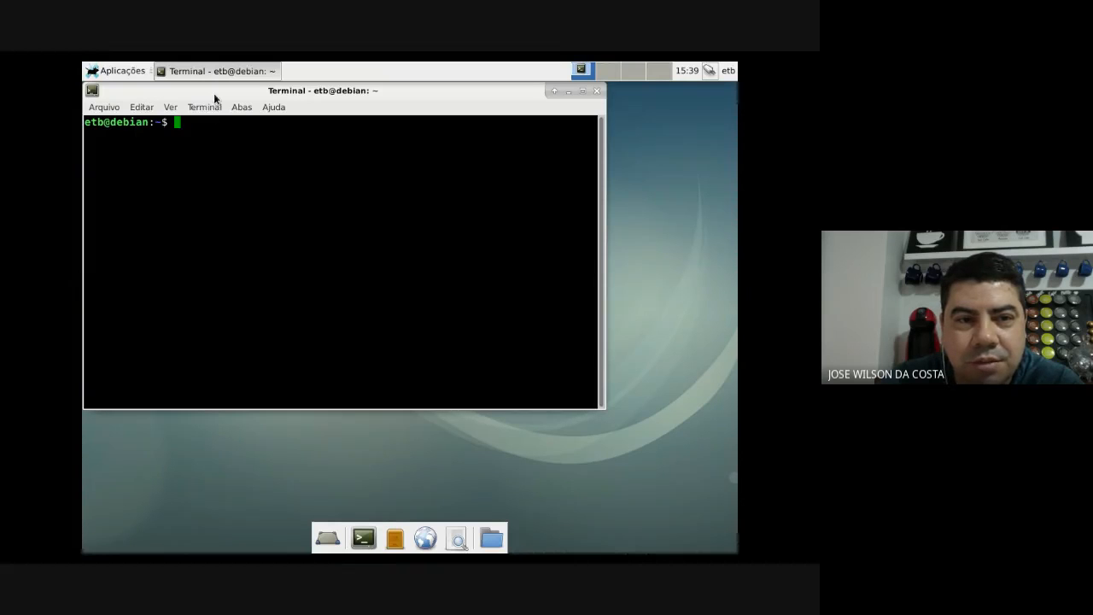
drag(213, 92, 284, 128)
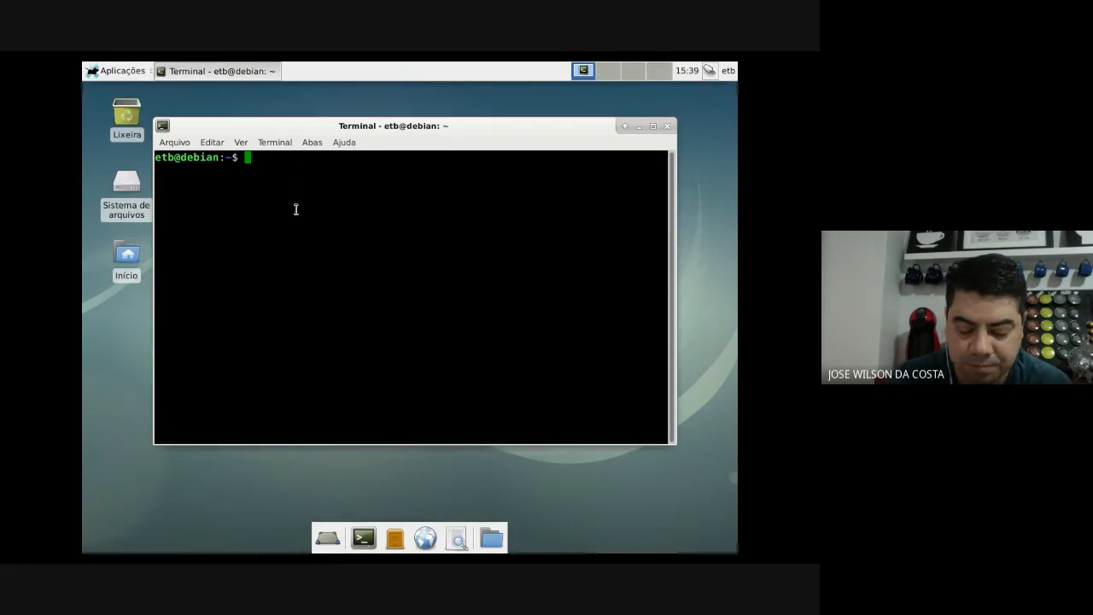
text(ls)
key(Return)
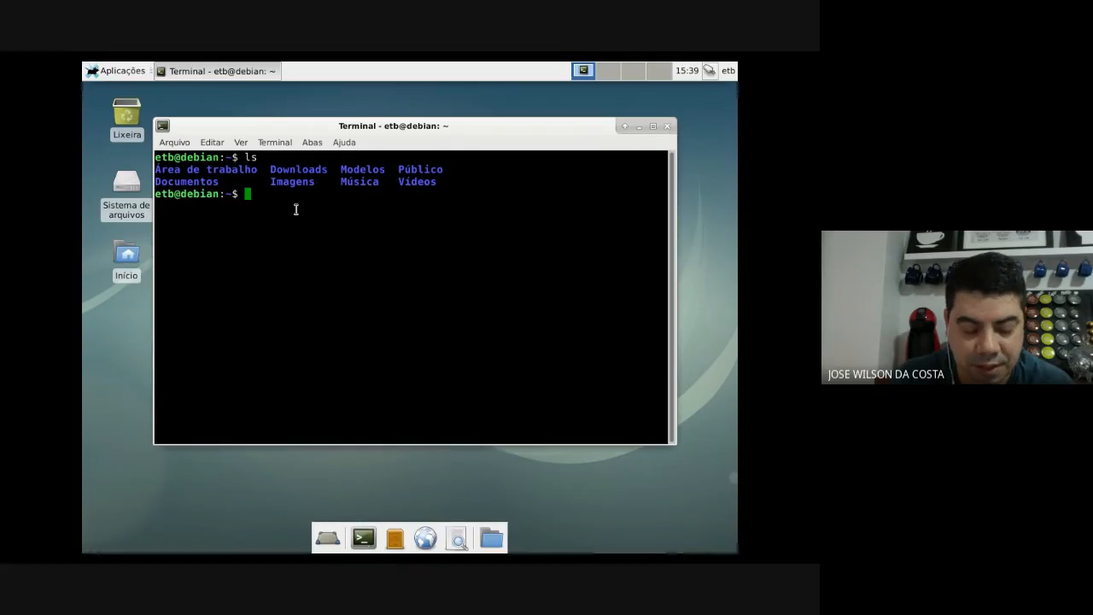
text(cd ;)
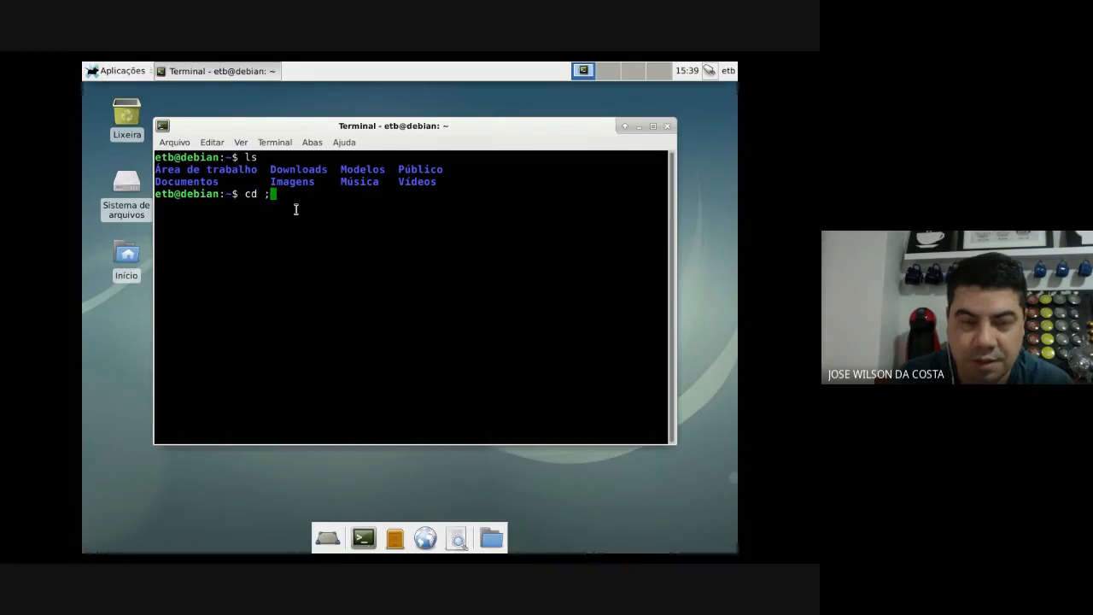
key(BackSpace)
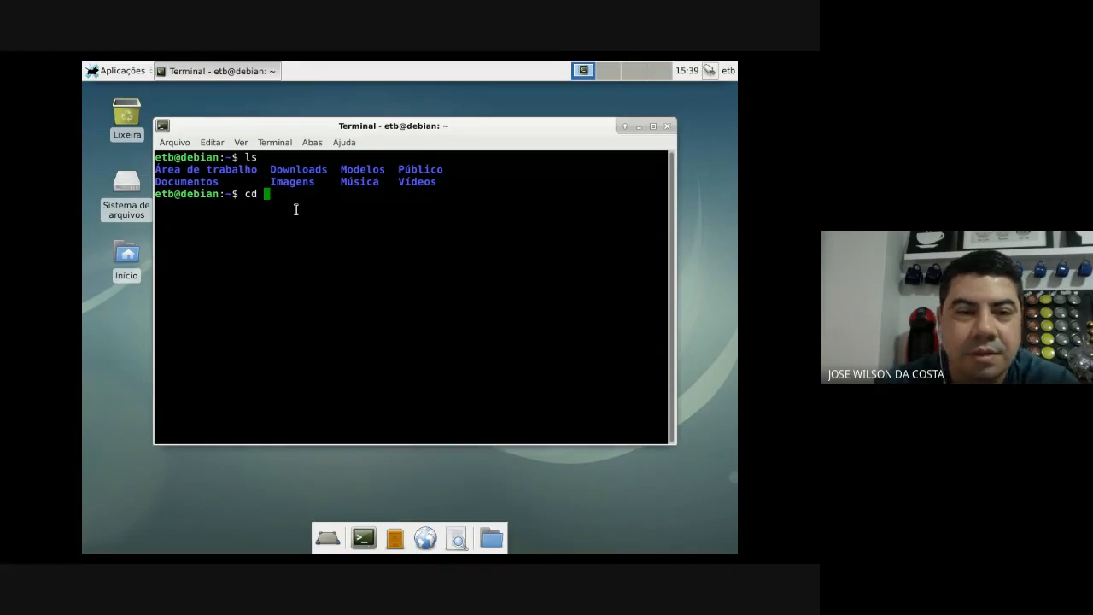
key(BackSpace)
key(BackSpace)
key(BackSpace)
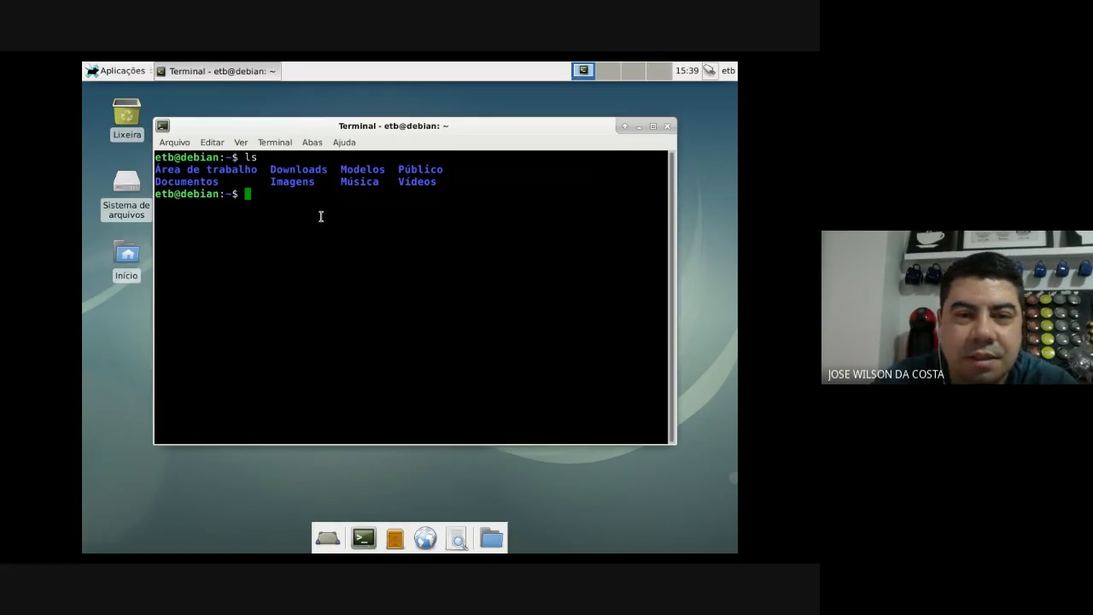
click(667, 128)
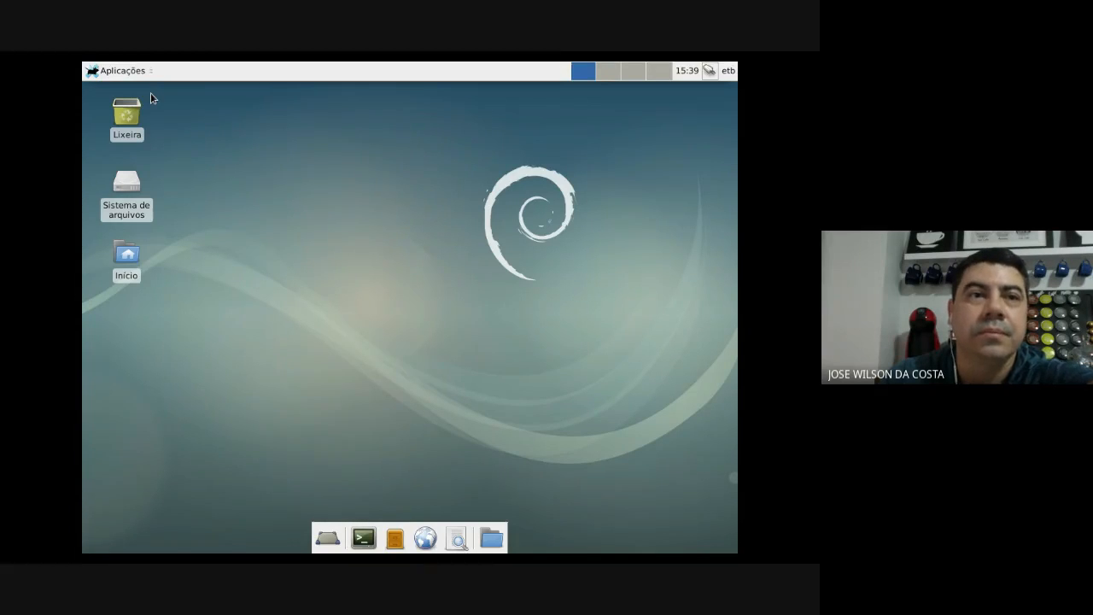
- Log out of the Debian Xfce session via Aplicações > Encerrar sessão
click(99, 77)
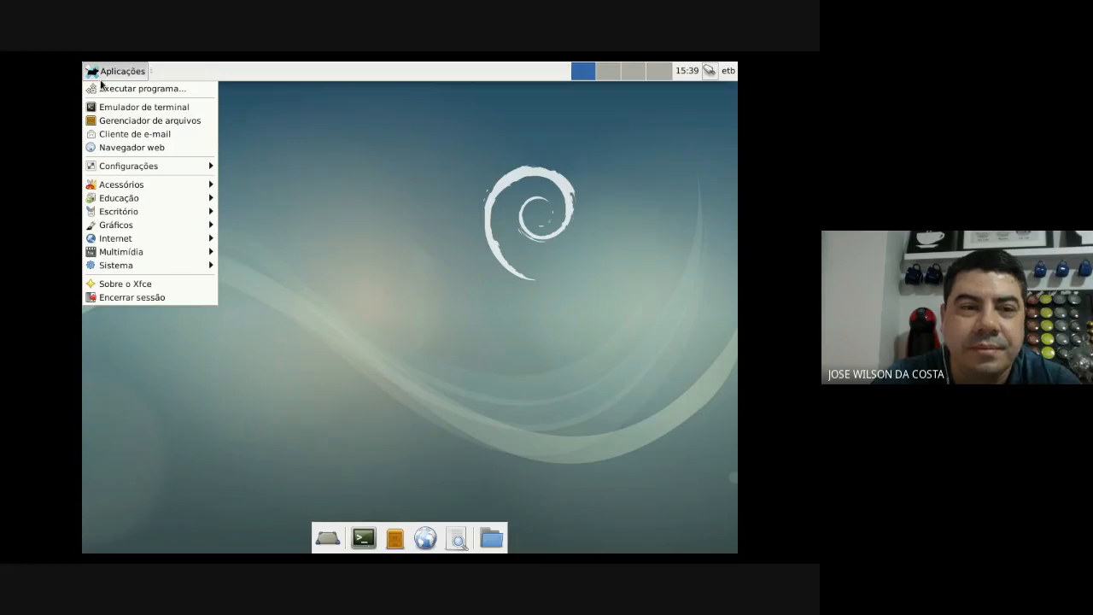
click(169, 298)
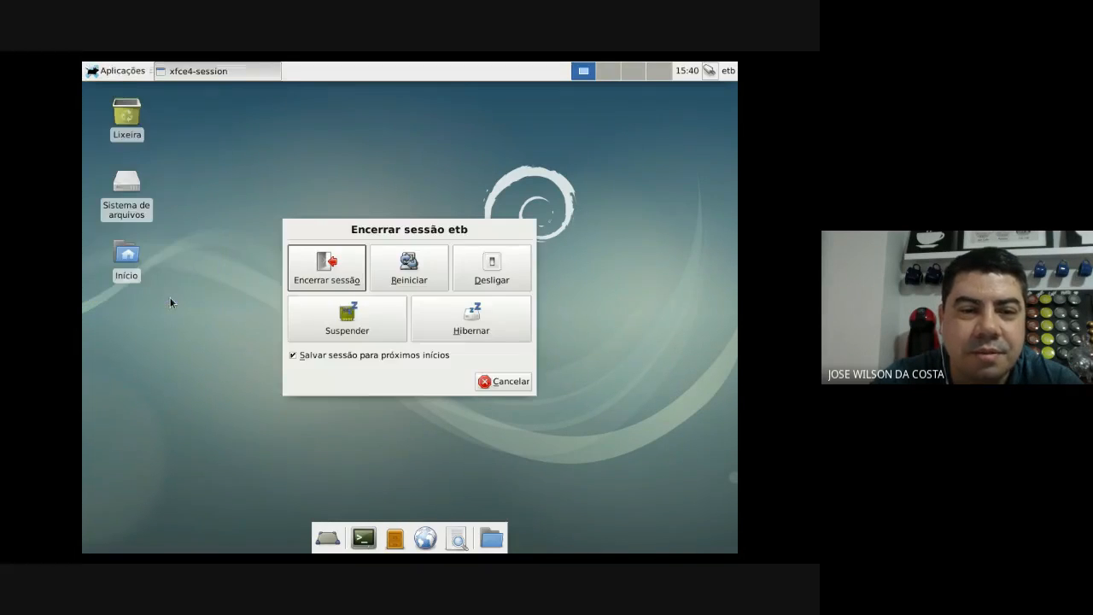
click(321, 272)
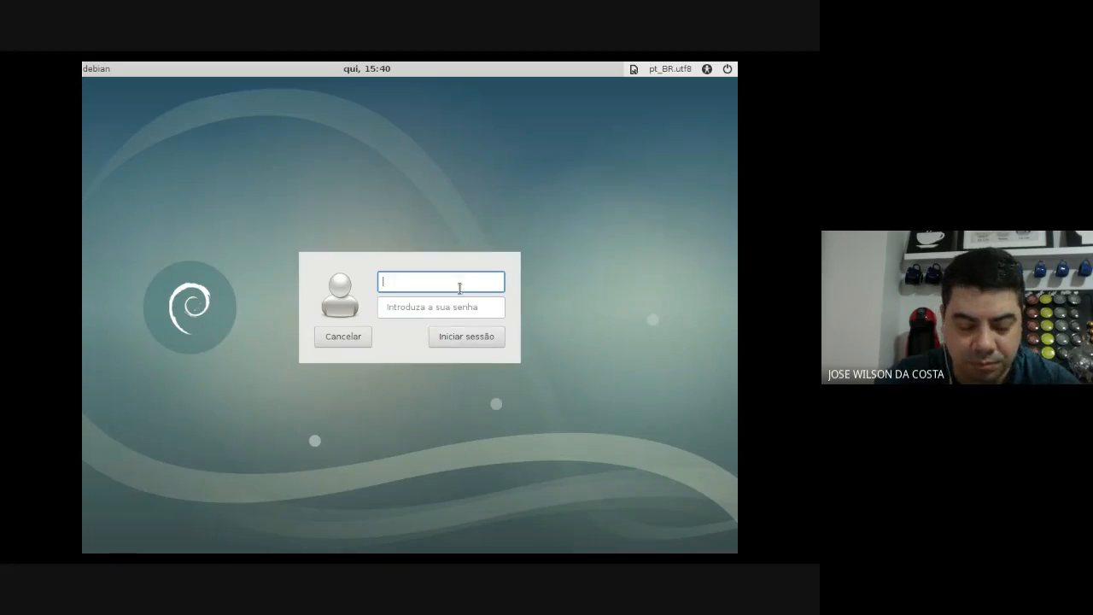
- Log in as root with its password and accept the default panel layout
text(ro)
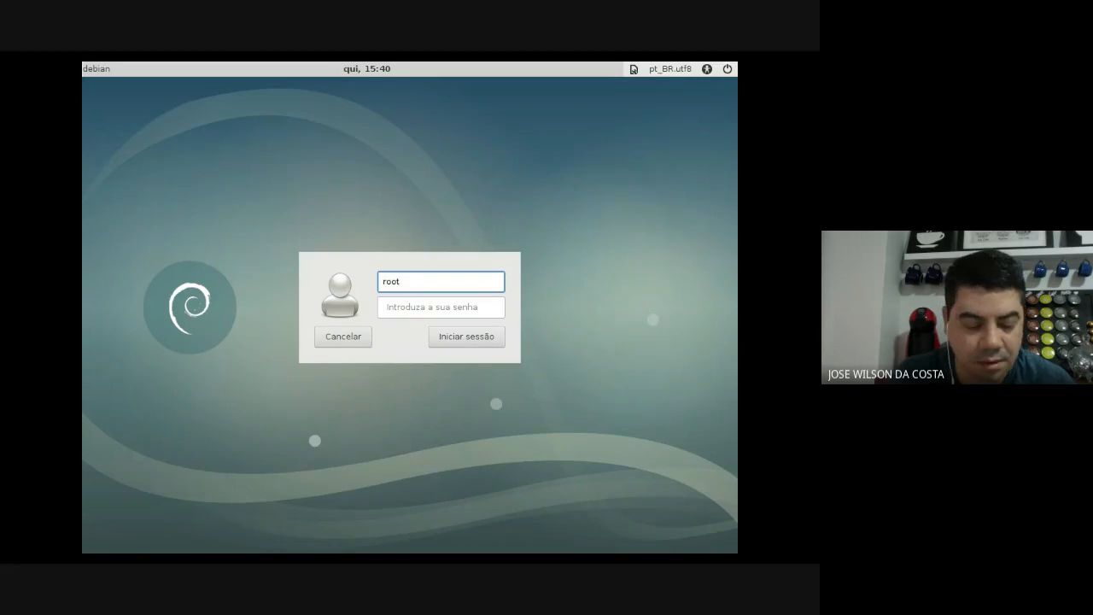
text(ot)
key(Return)
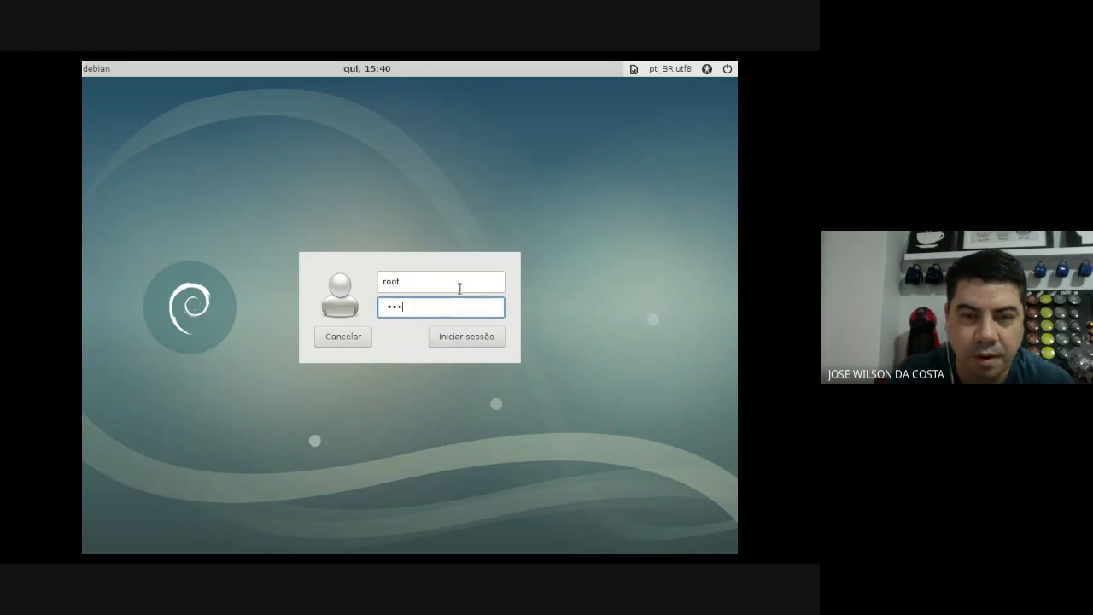
key(Return)
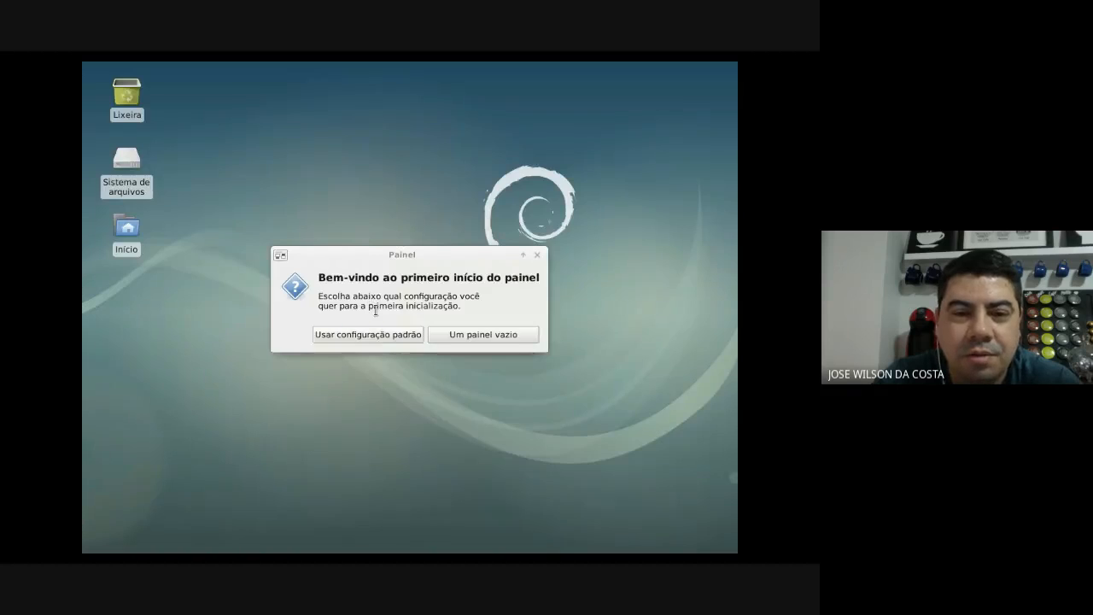
click(379, 334)
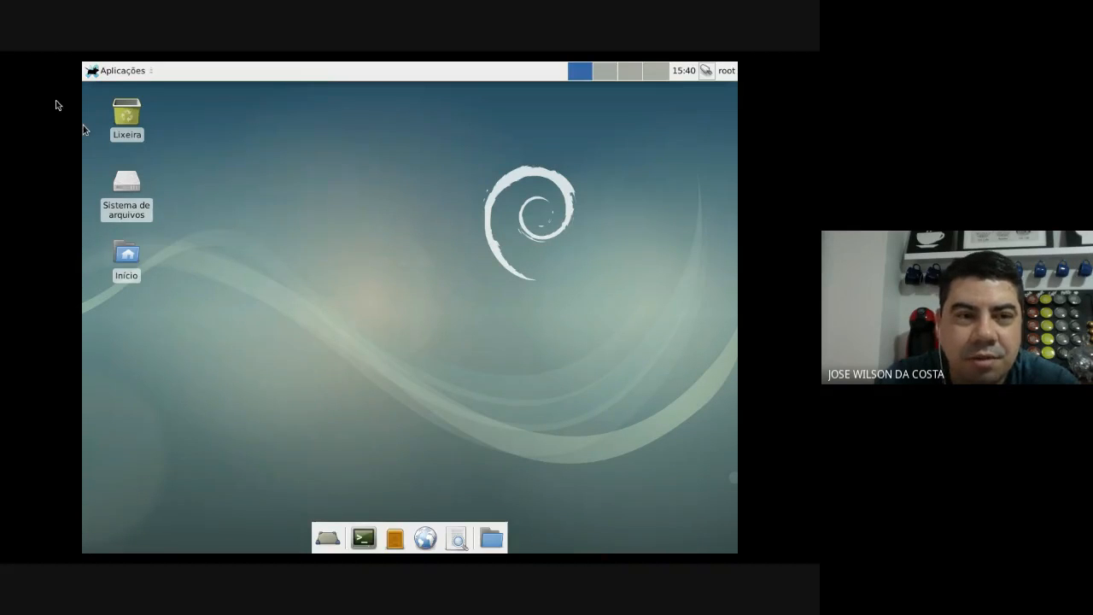
- Browse the Aplicações menu and its Configurações submenu, closing and reopening the menu several times
click(116, 74)
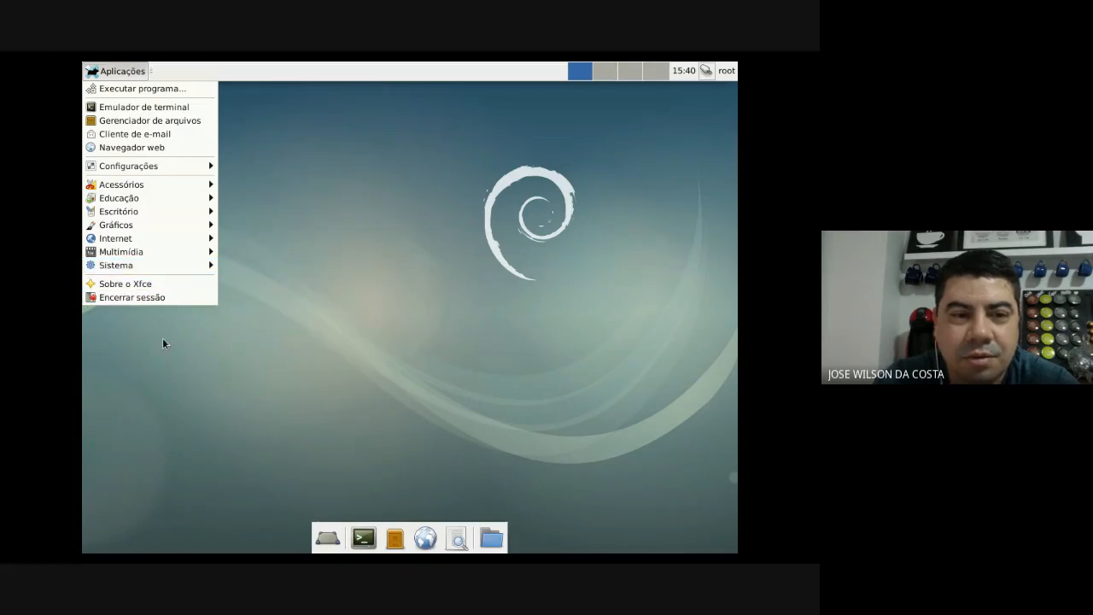
mouse_move(165, 172)
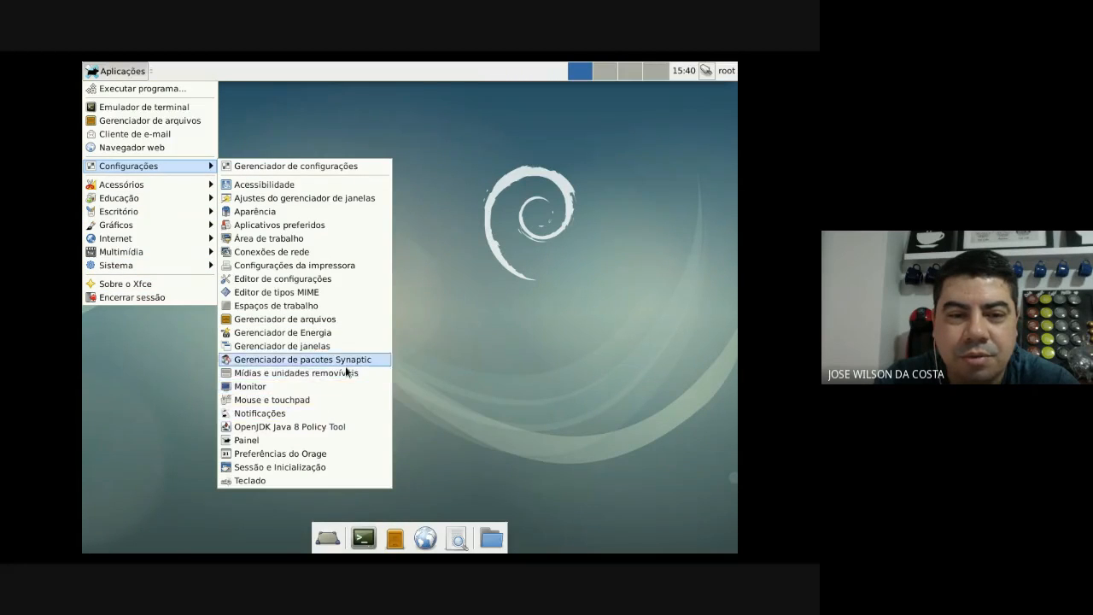
click(453, 327)
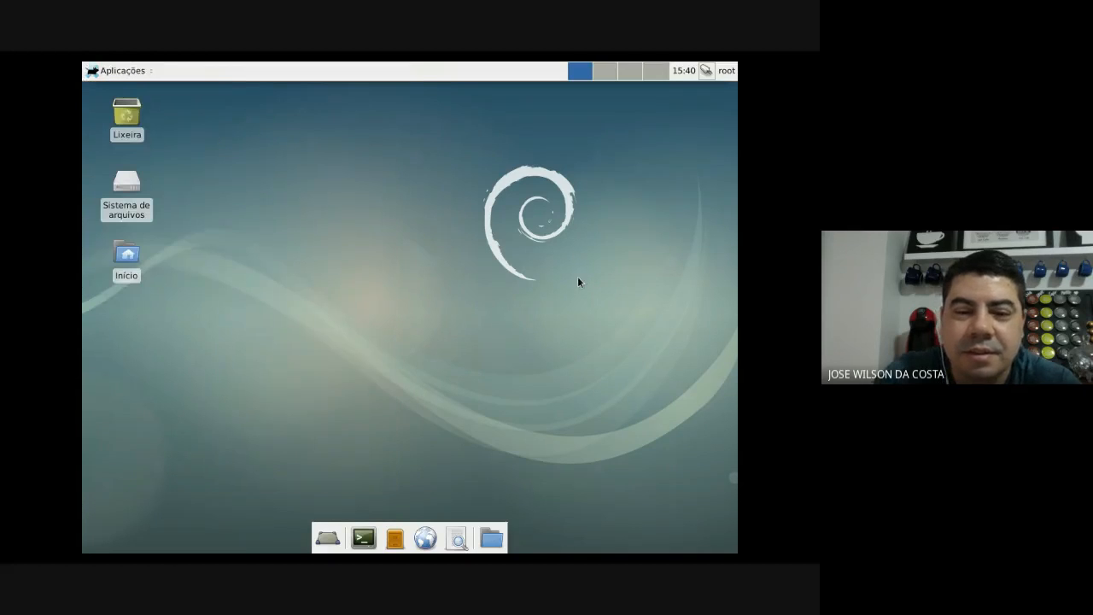
click(109, 72)
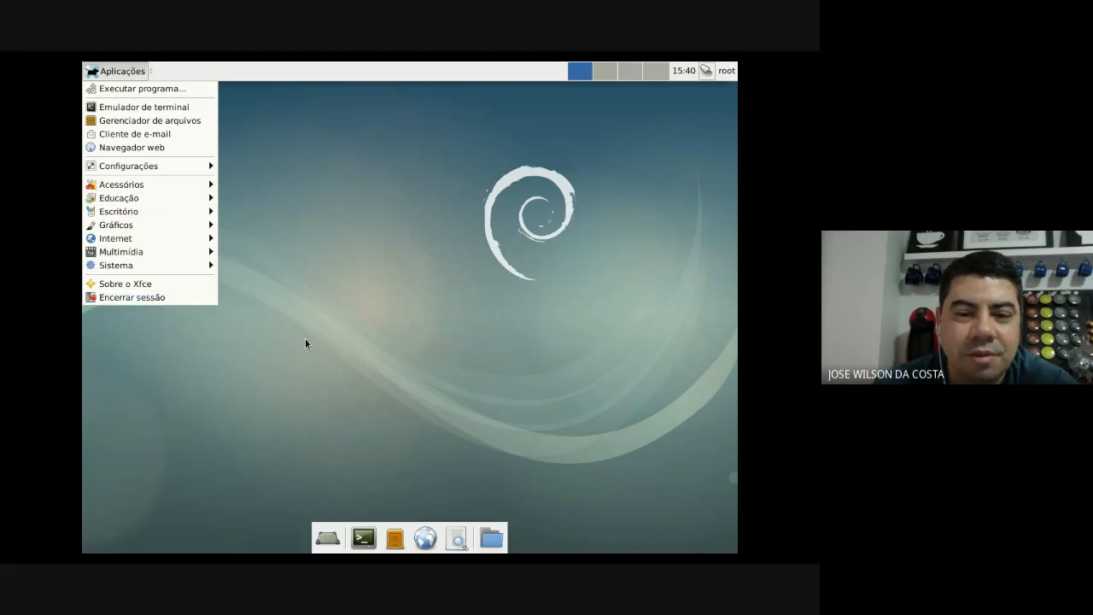
click(393, 333)
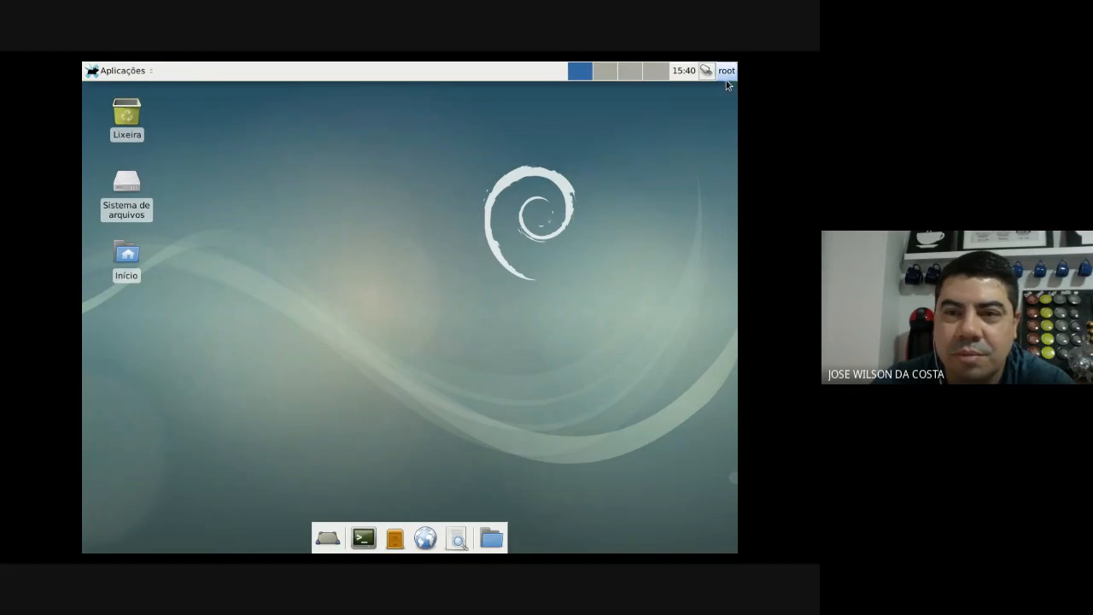
click(128, 72)
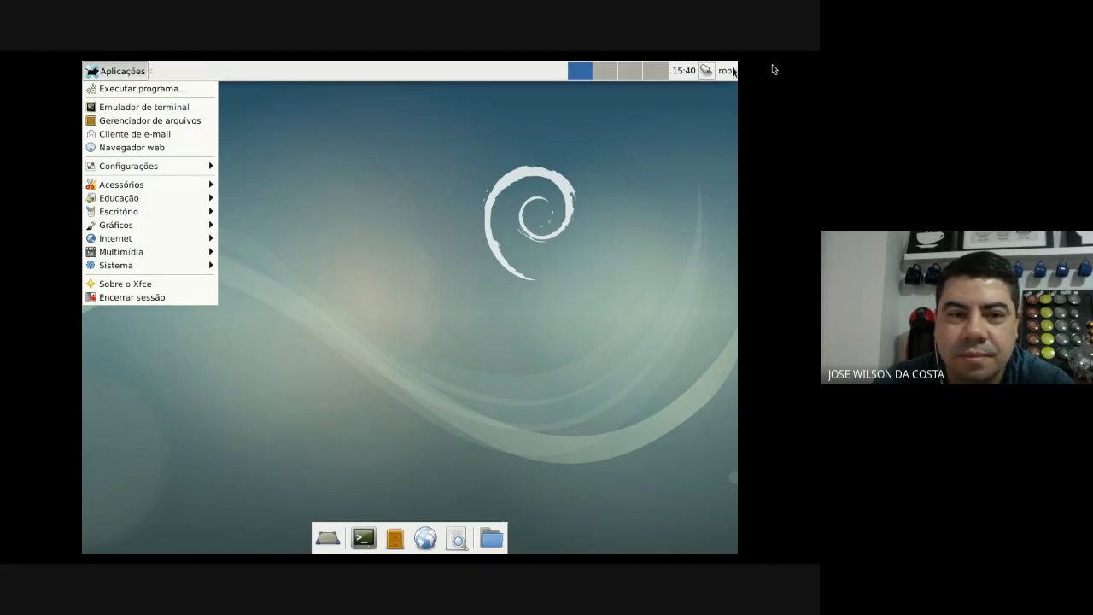
click(736, 72)
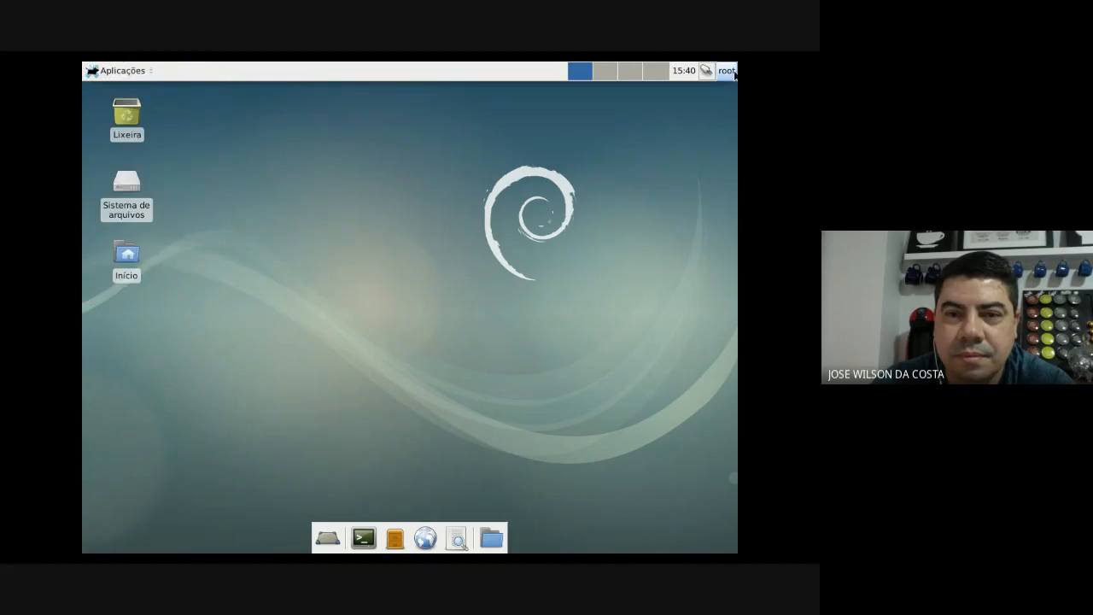
click(127, 71)
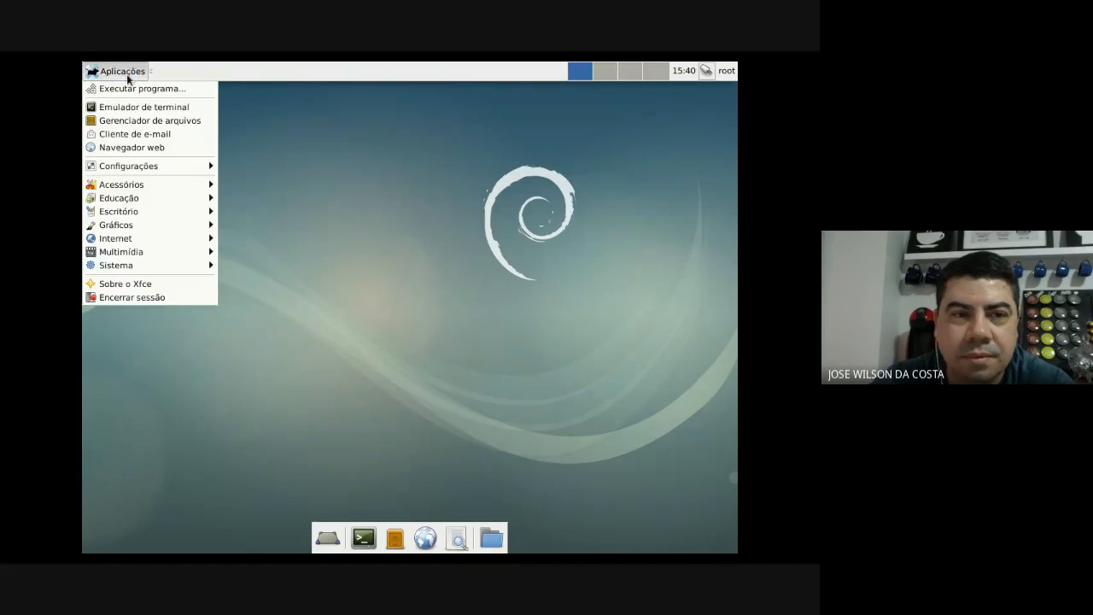
- Choose Encerrar sessão for root and pick Desligar to shut down the Debian VM
click(117, 297)
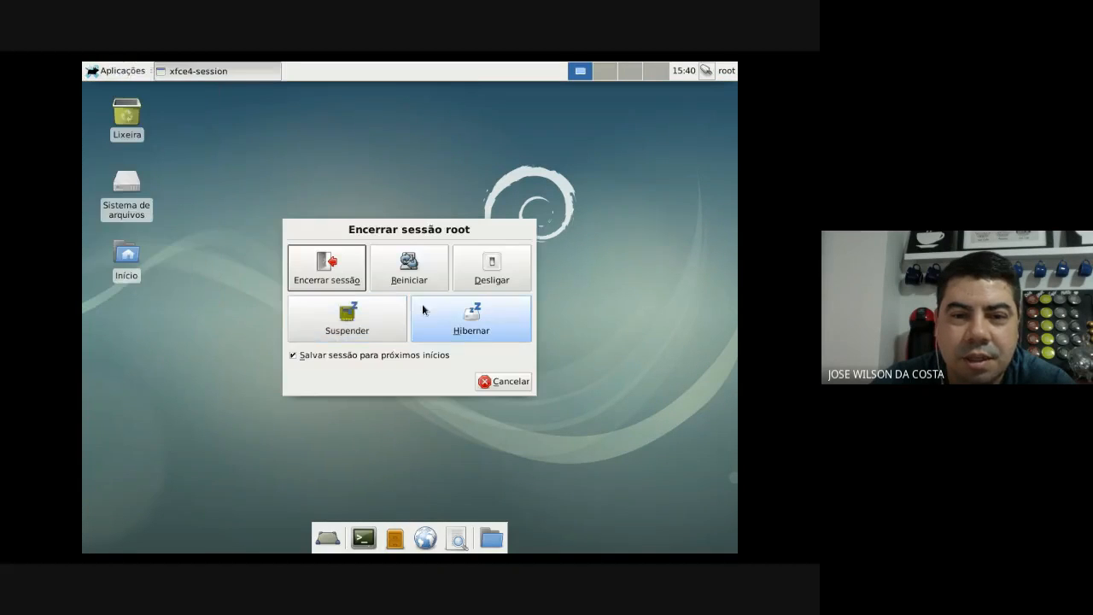
click(494, 280)
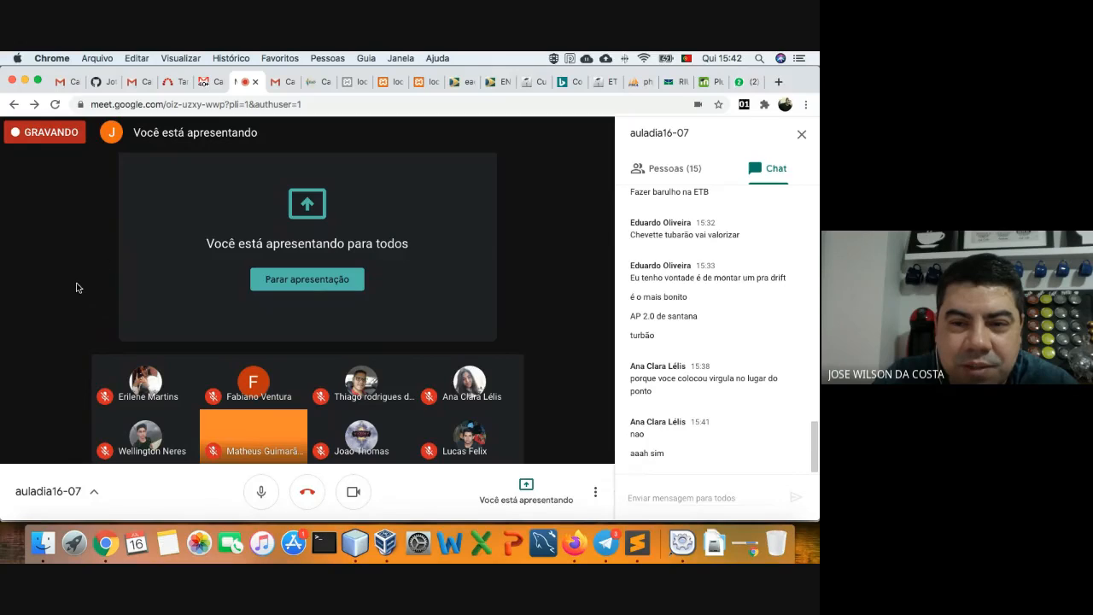
- Close the Google Meet chat side panel
click(801, 134)
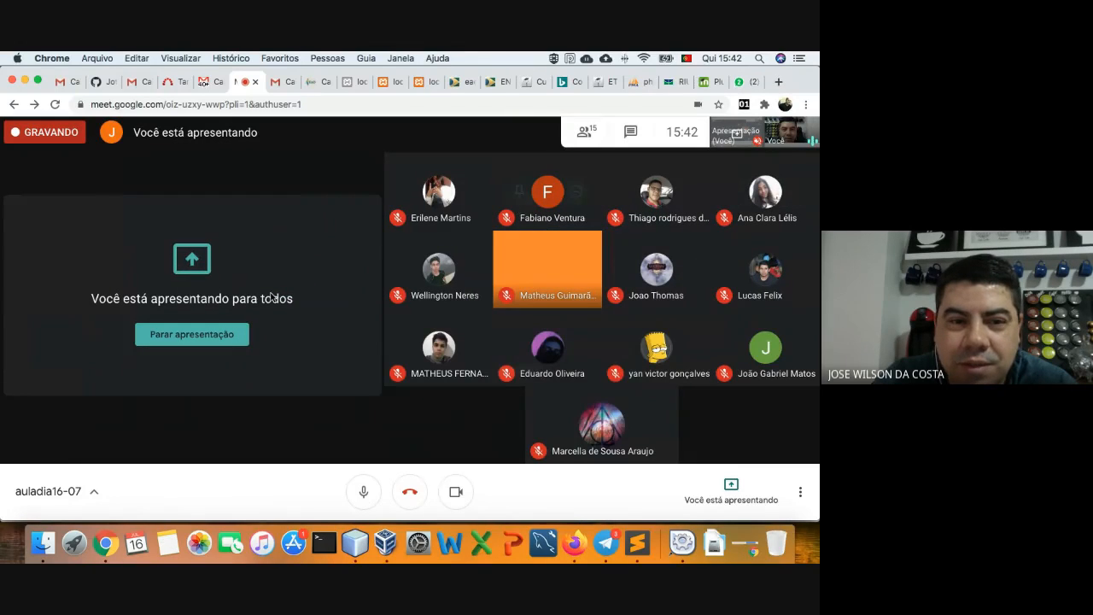